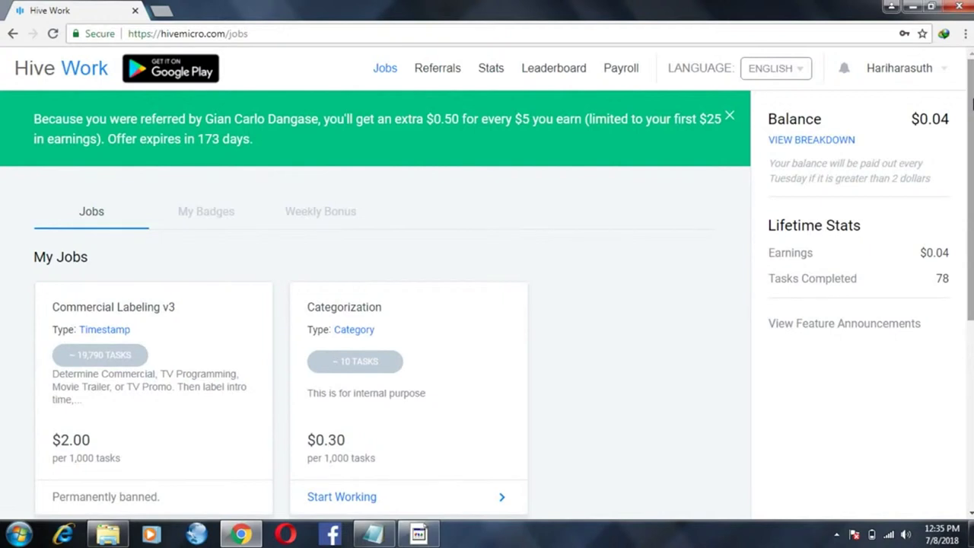
Log out of the current account and open the sign-up form for a new account
left_click(923, 70)
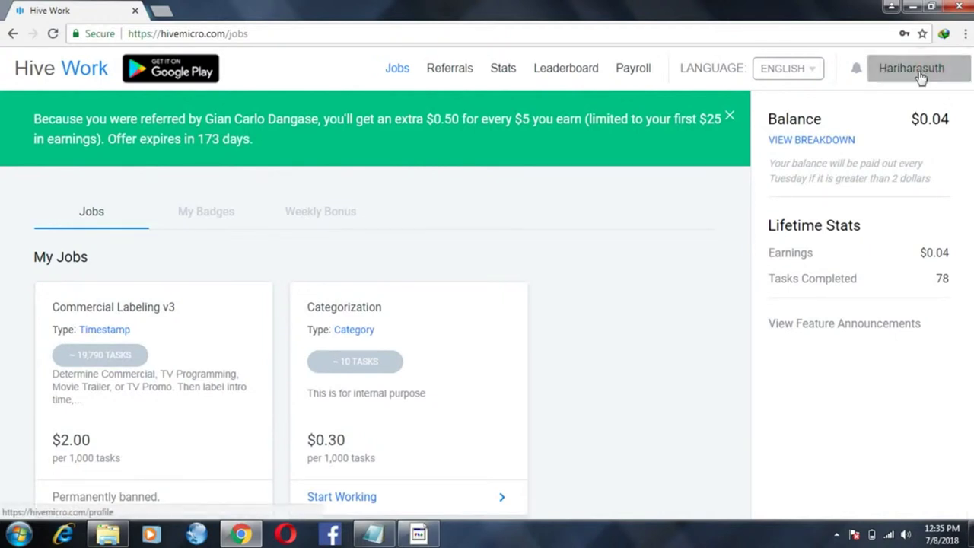
left_click(891, 149)
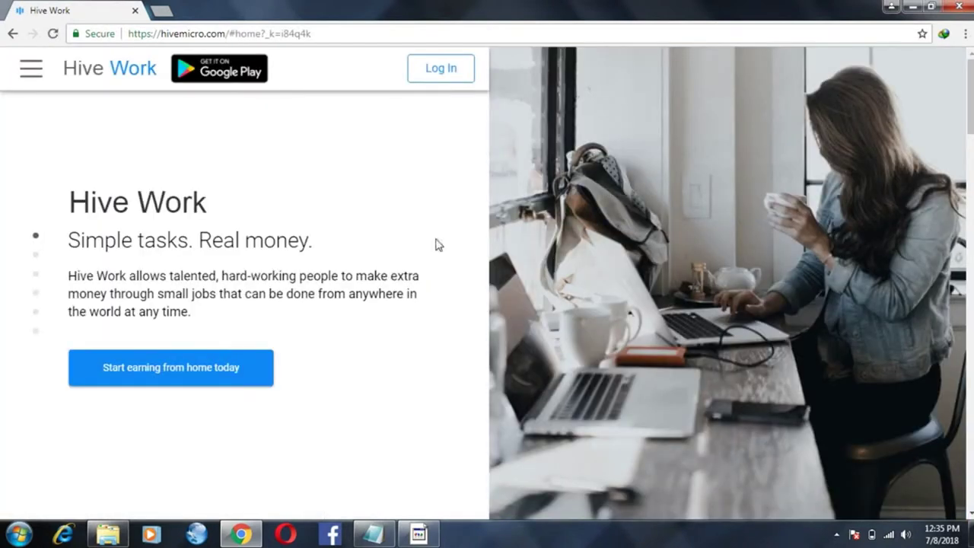
left_click(442, 71)
left_click(305, 406)
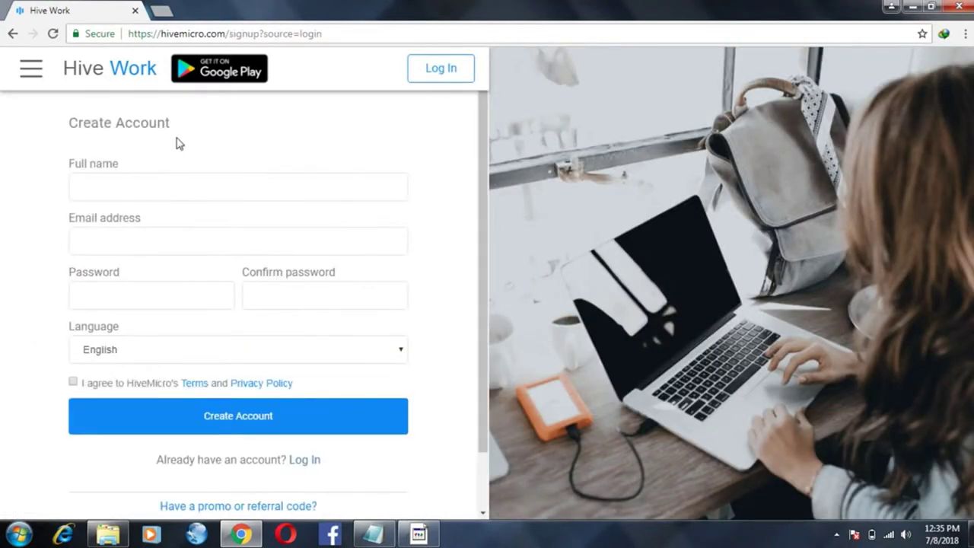
Fill in the sign-up form with the full name, email address, password and password confirmation
left_click(146, 181)
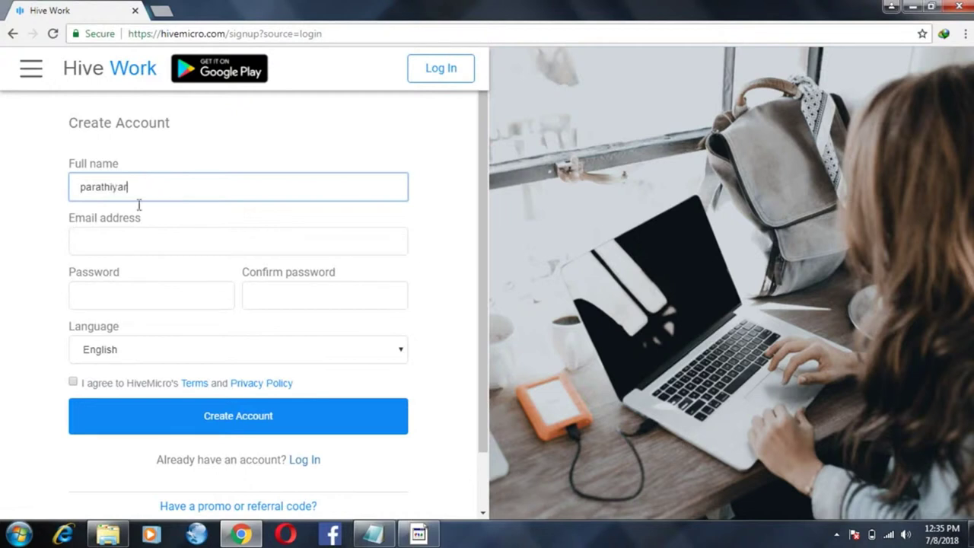
left_click(133, 242)
key("Down")
key("Return")
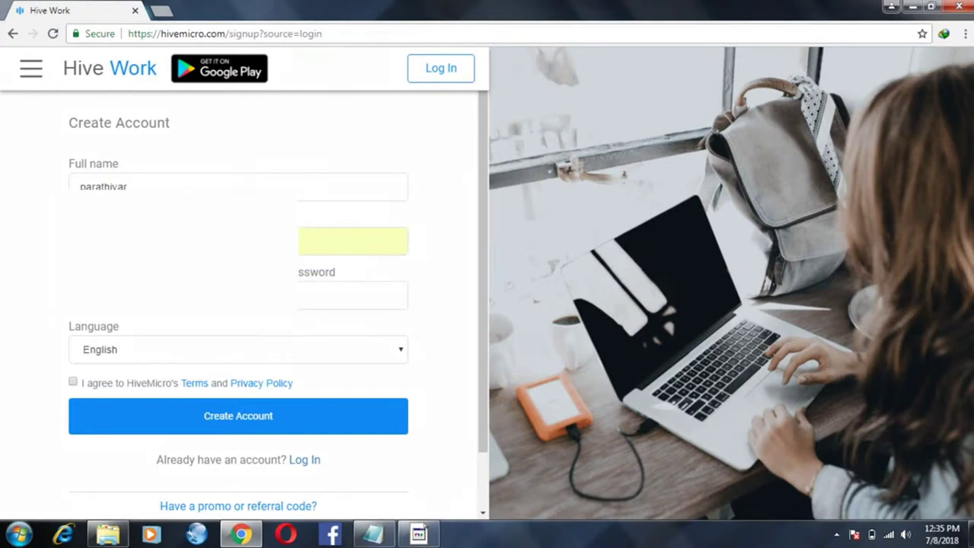
left_click(147, 286)
type("*******")
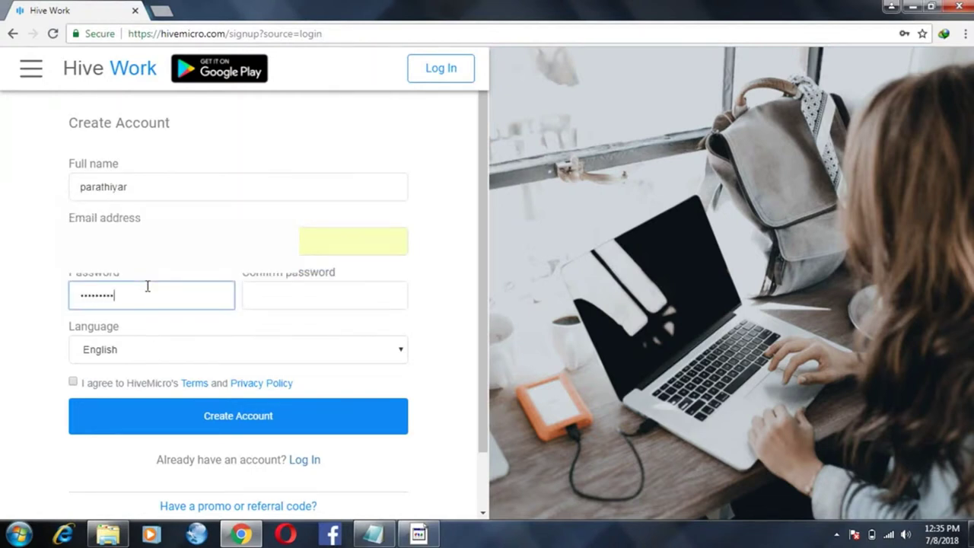
left_click(283, 298)
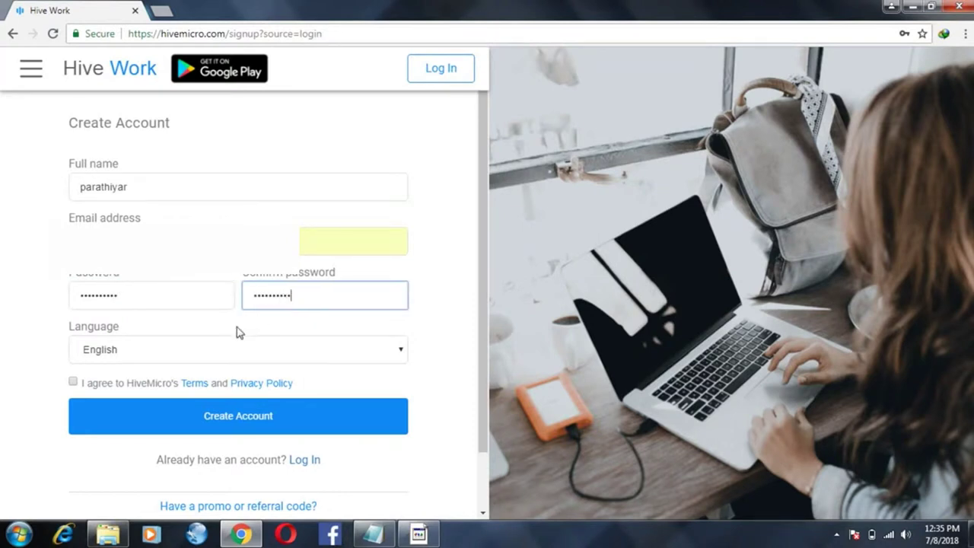
Agree to the Terms and Privacy Policy and try to create the account
left_click(169, 382)
left_click(72, 382)
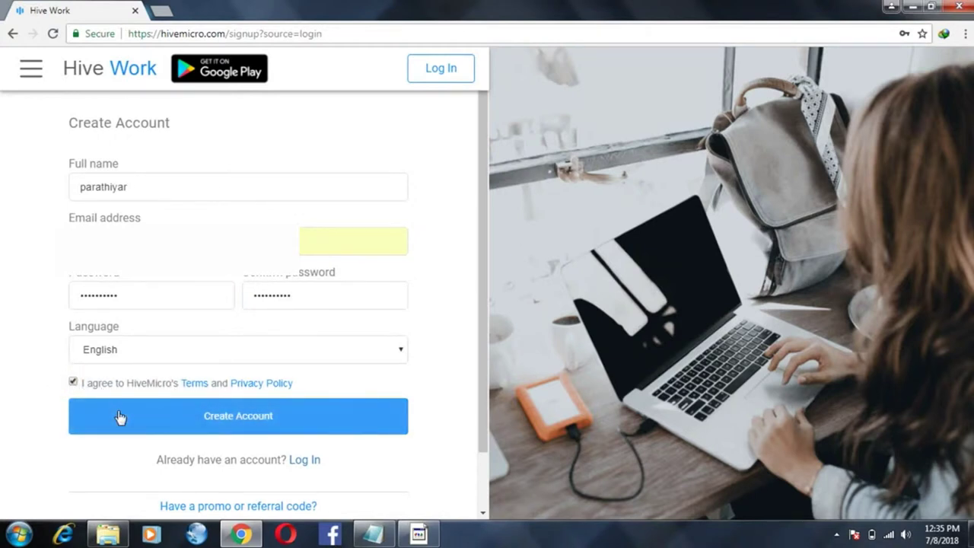
left_click(269, 426)
left_click(264, 428)
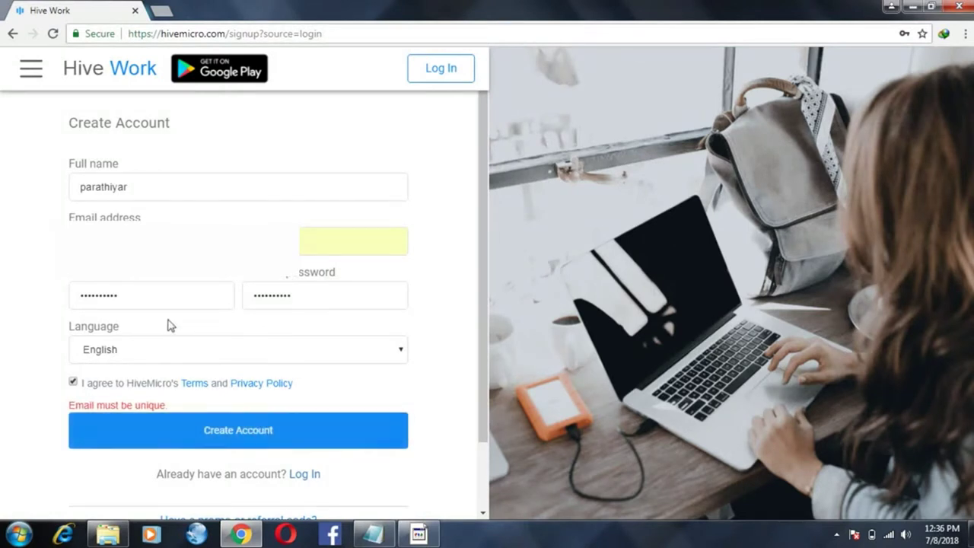
Try to replace the email address in the sign-up form with a different one
left_click(353, 241)
key("BackSpace")
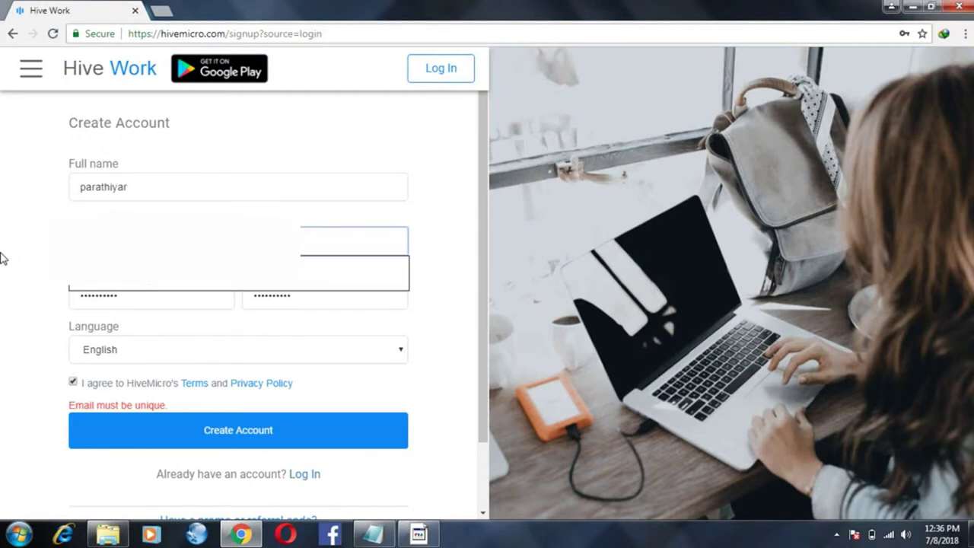
key("Down")
key("Return")
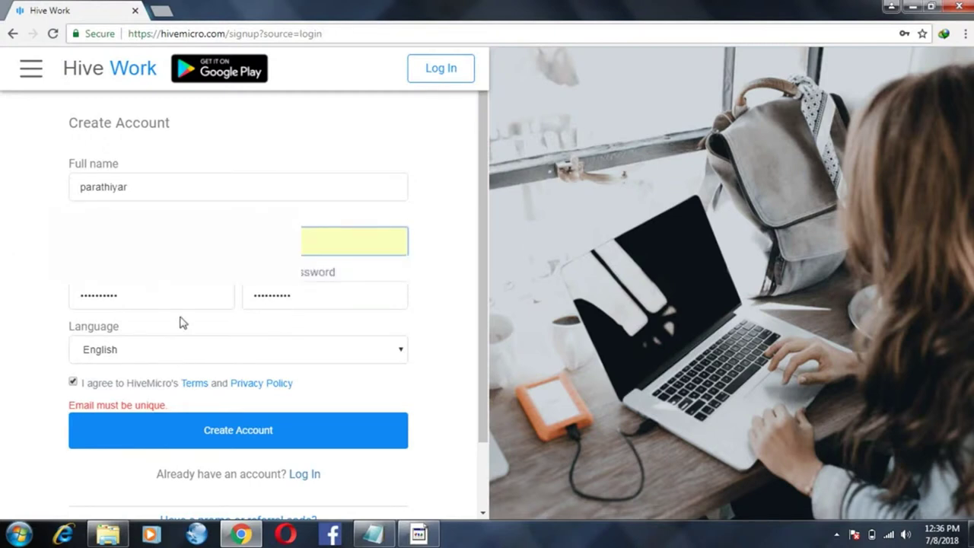
key("BackSpace")
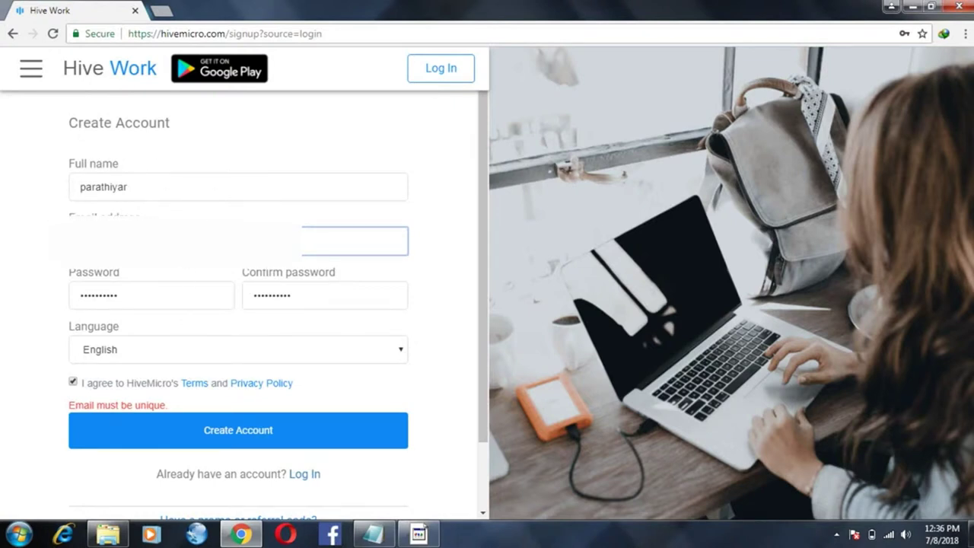
triple_click(98, 122)
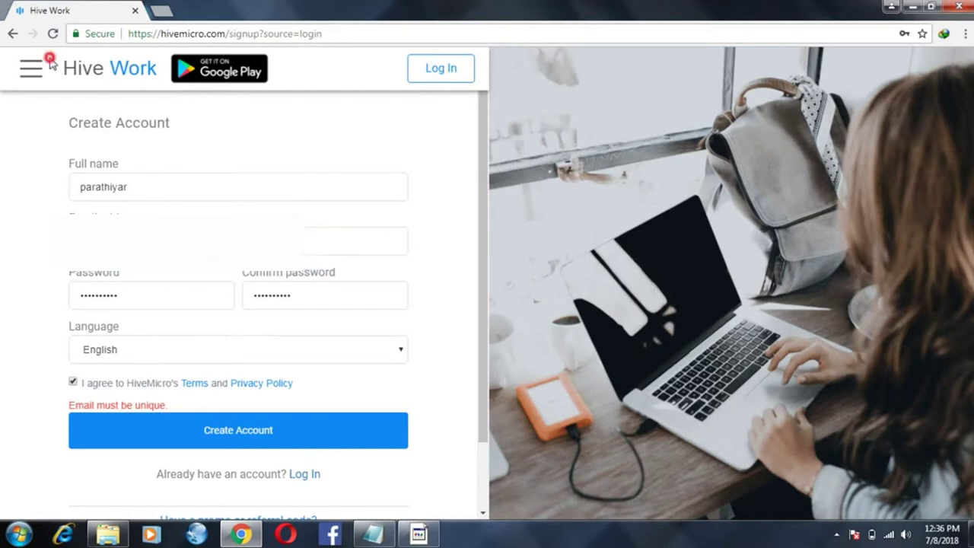
left_click(355, 240)
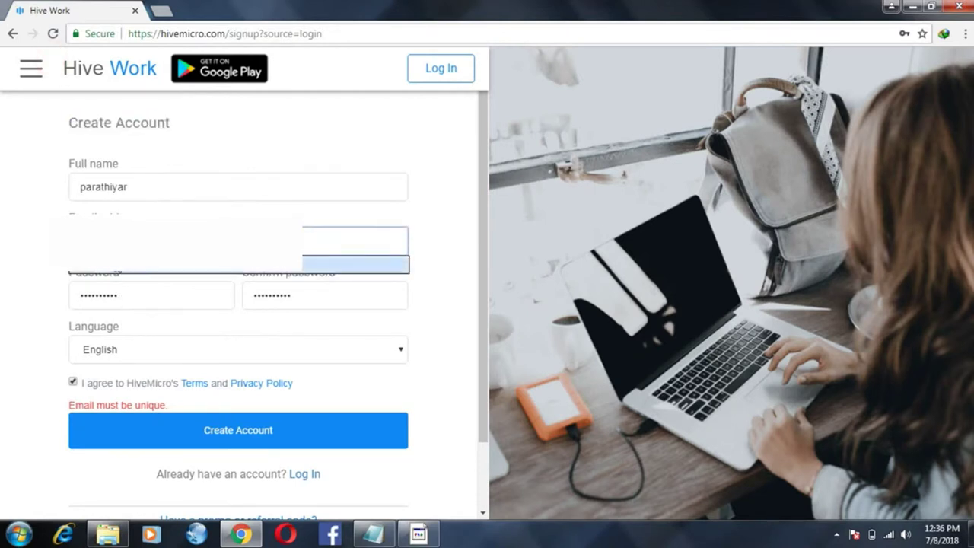
left_click(165, 205)
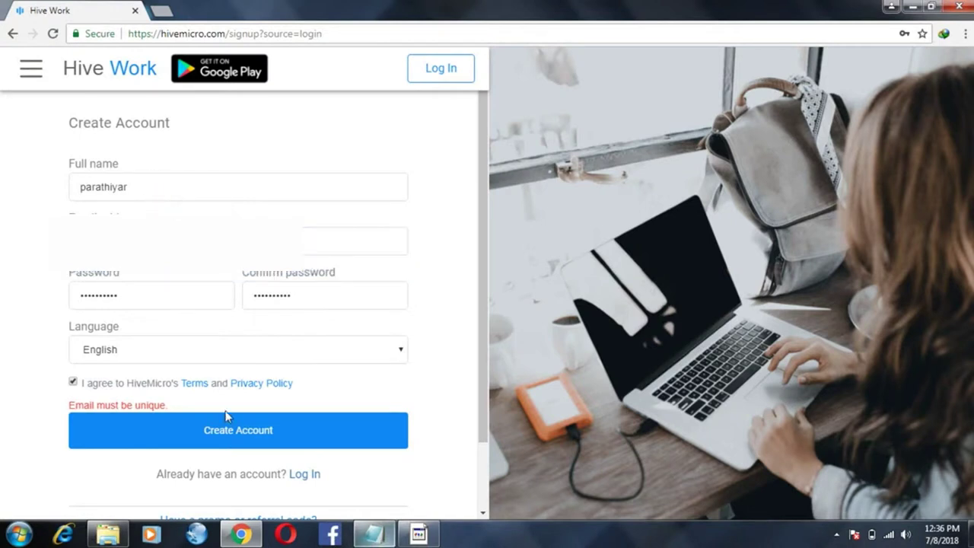
Return to the login page, log in with the other account's email and password, and close the feature announcement
left_click(12, 34)
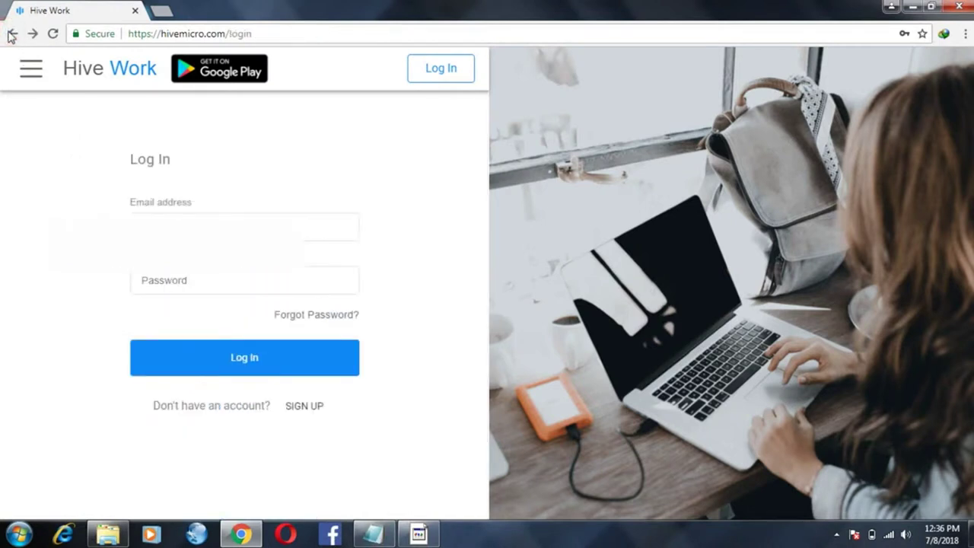
left_click(178, 210)
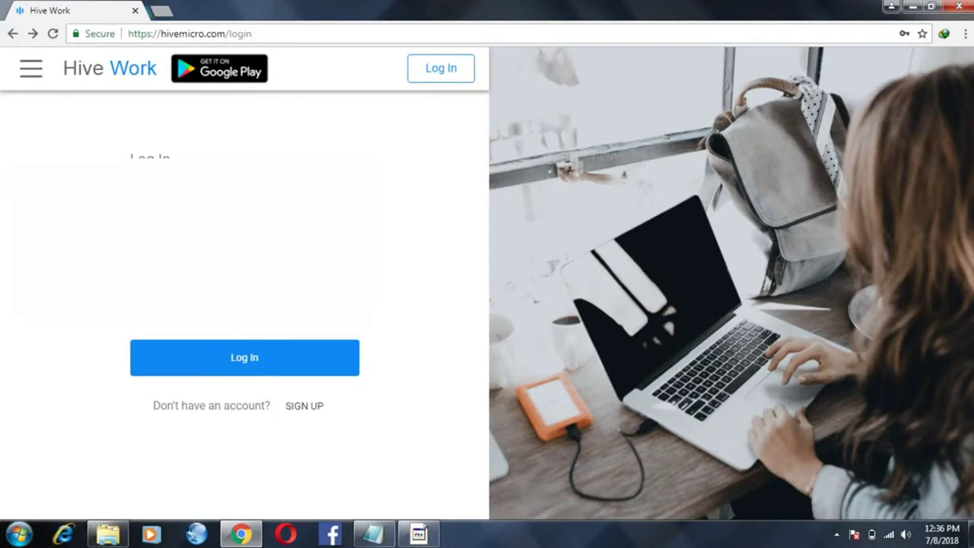
left_click(263, 349)
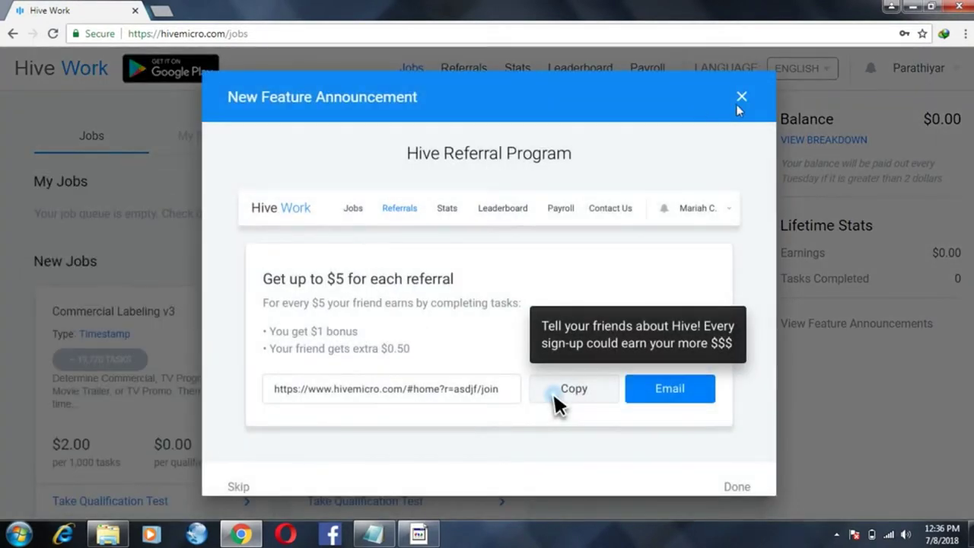
left_click(738, 100)
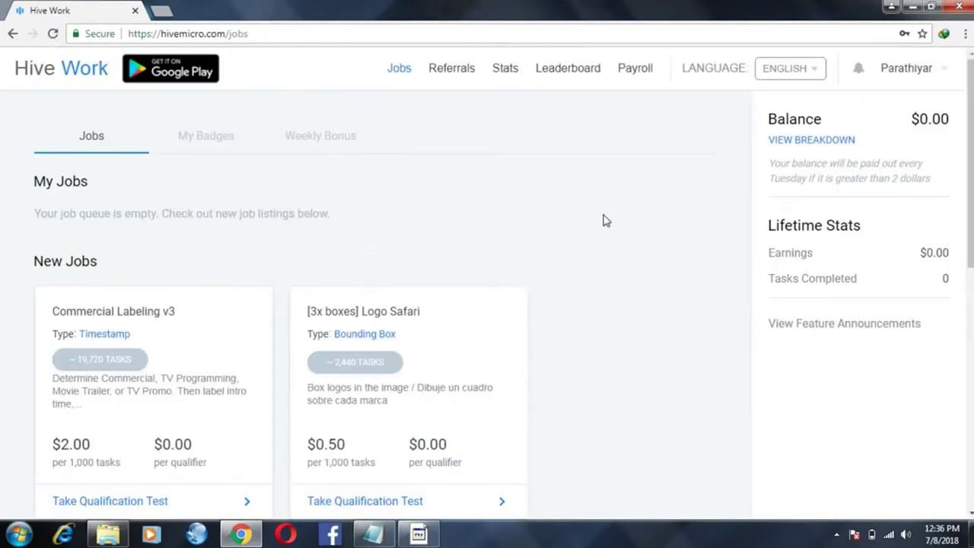
View the leaderboard rankings for the last day and for all time
mouse_move(970, 149)
left_mouse_down()
mouse_move(971, 258)
mouse_move(970, 152)
left_mouse_up()
left_click(572, 72)
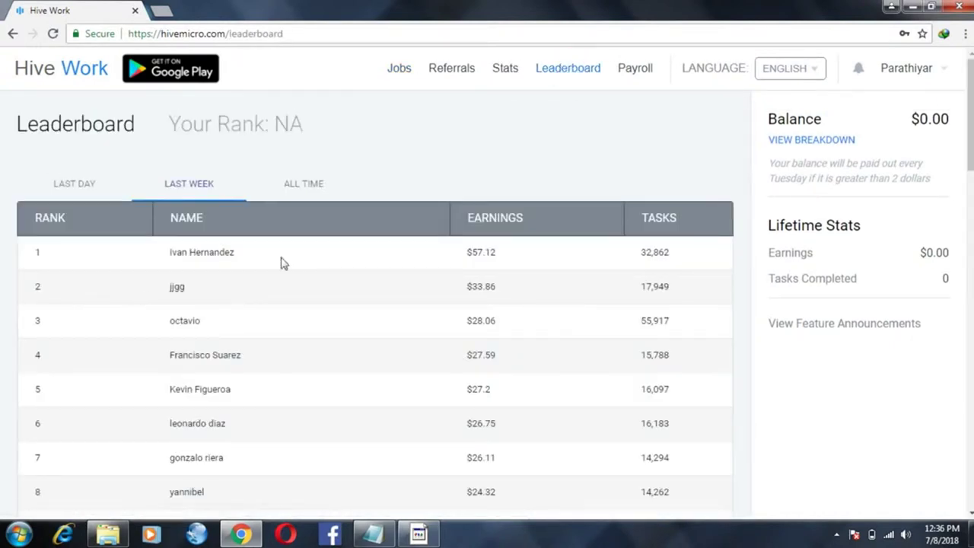
left_click(70, 177)
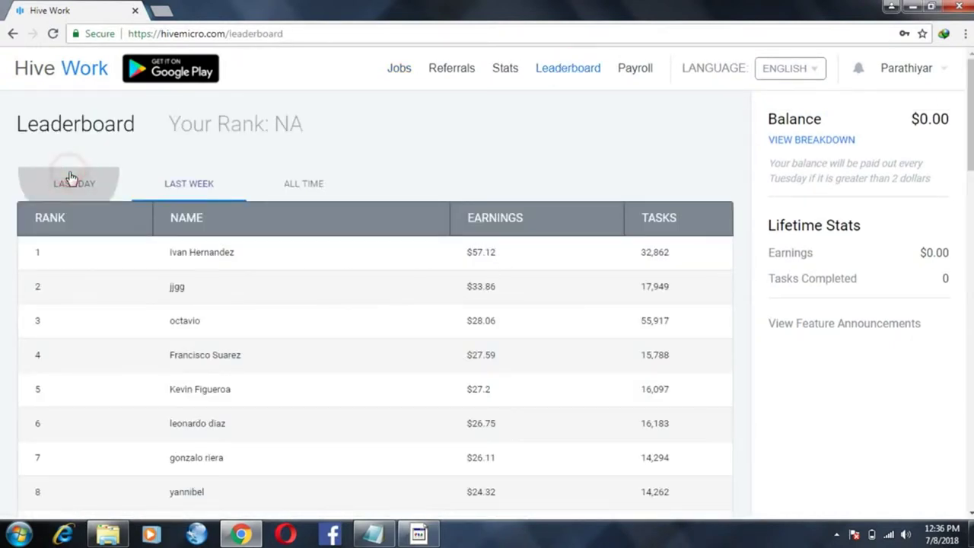
left_click(309, 185)
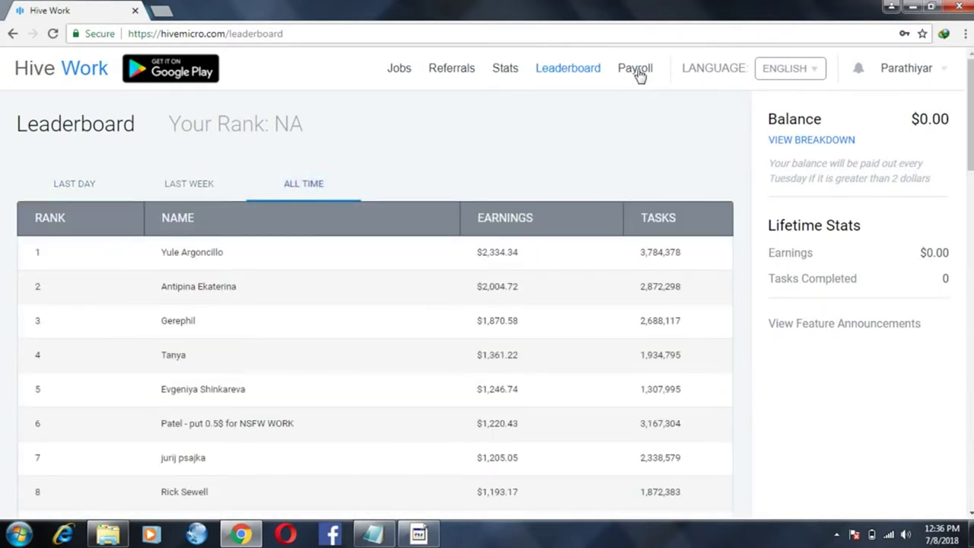
Review the payroll page and the account's payment settings down to the minimum payout threshold
left_click(638, 73)
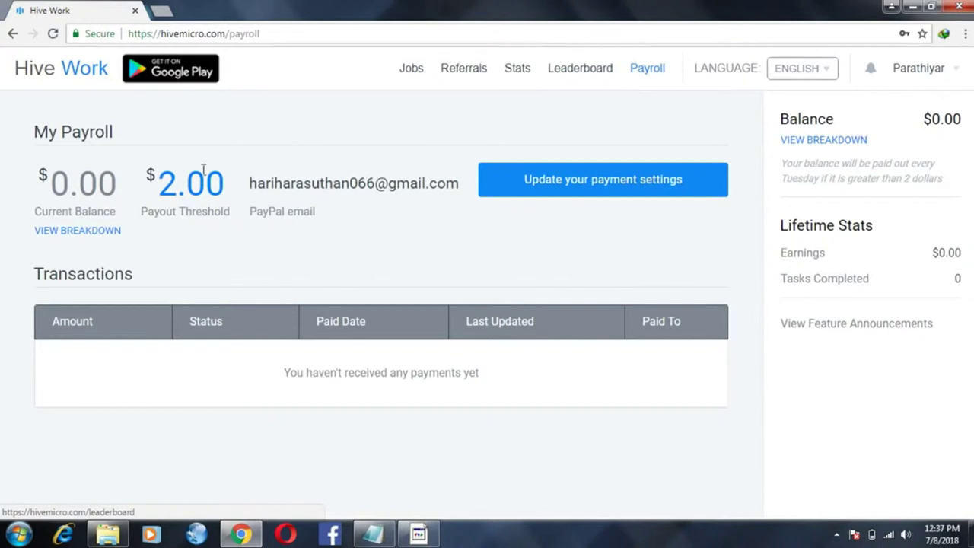
left_click(622, 186)
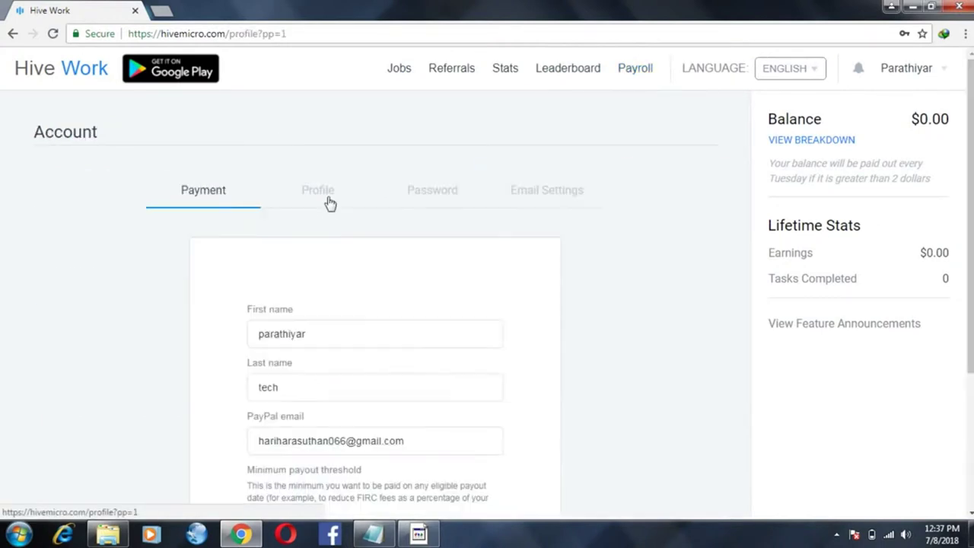
left_click(629, 79)
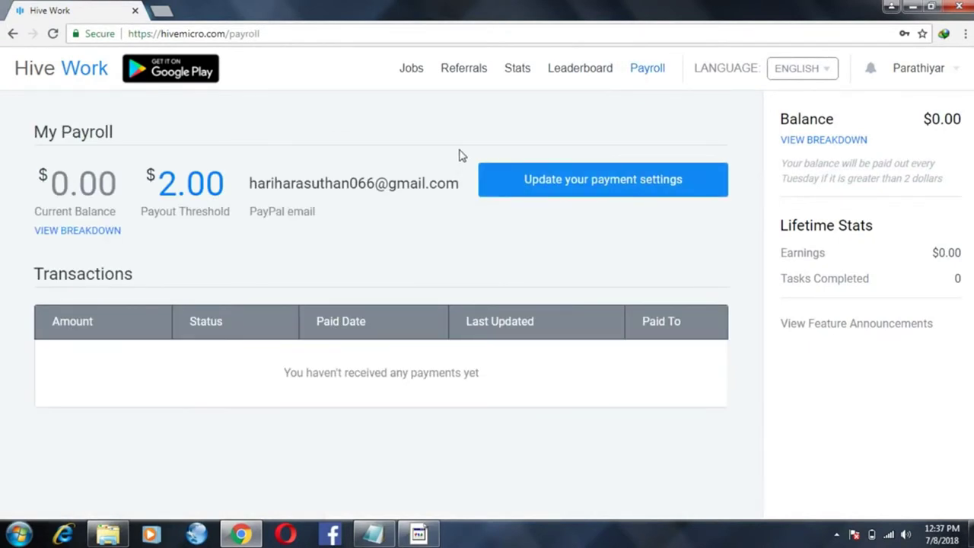
left_click(600, 190)
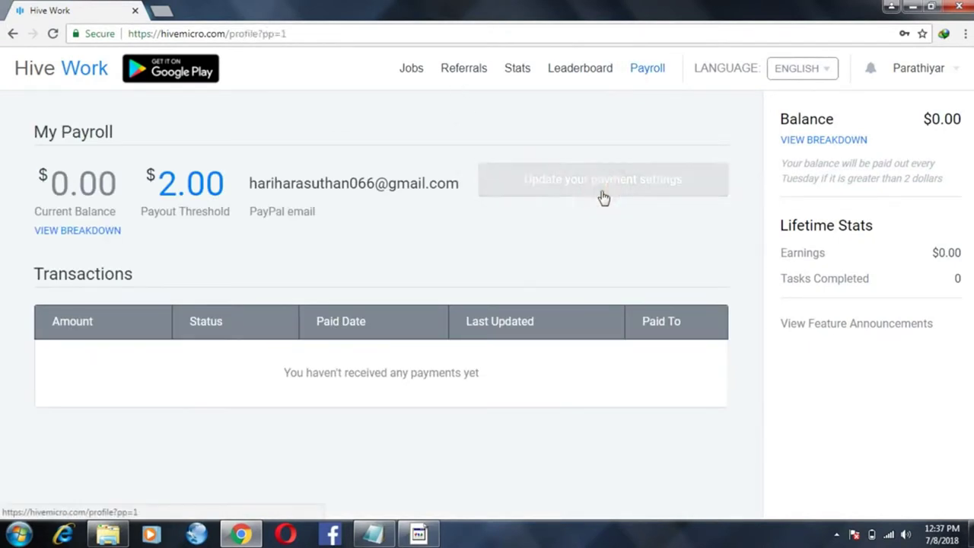
scroll(720, 257, "down", 2)
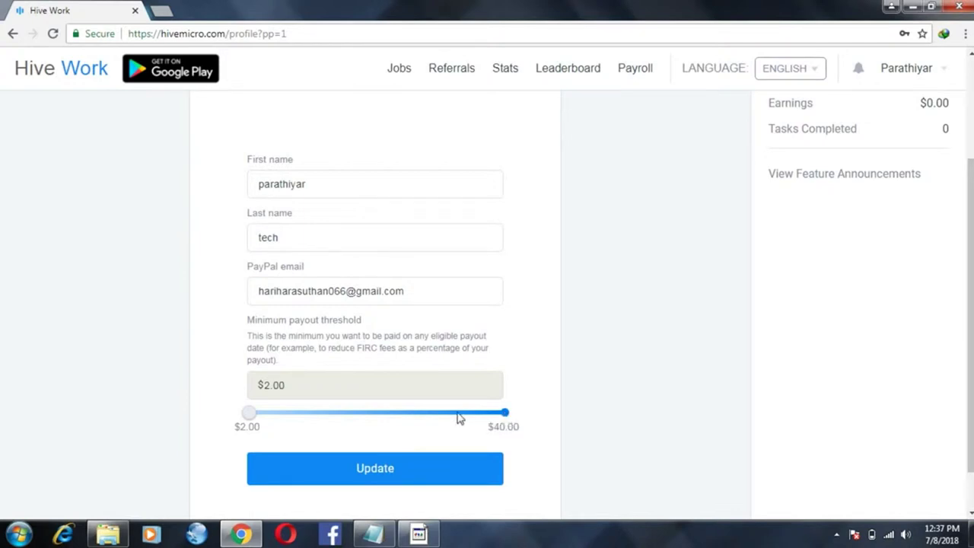
left_click_drag(248, 413, 204, 390)
View the referral program's terms and return to the job list
left_click(564, 65)
left_click(452, 72)
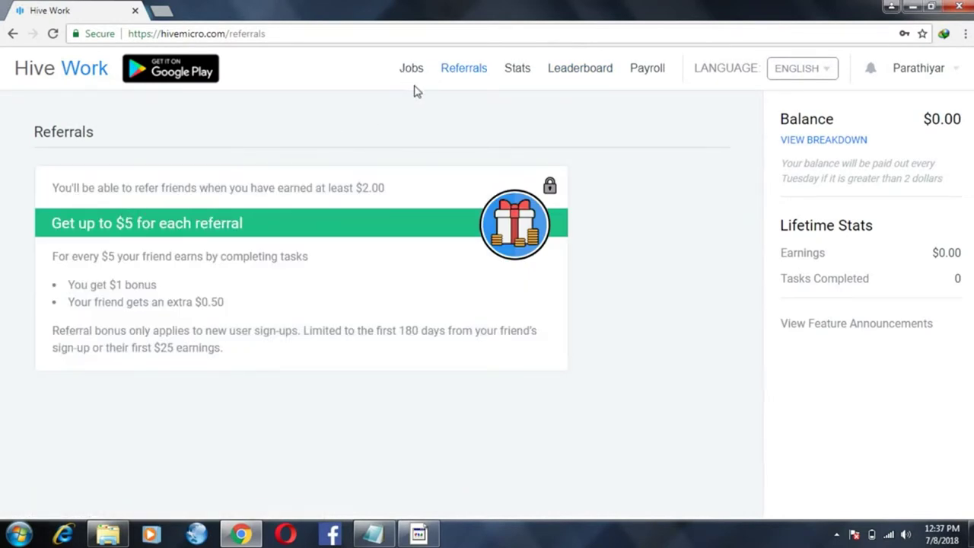
left_click(397, 69)
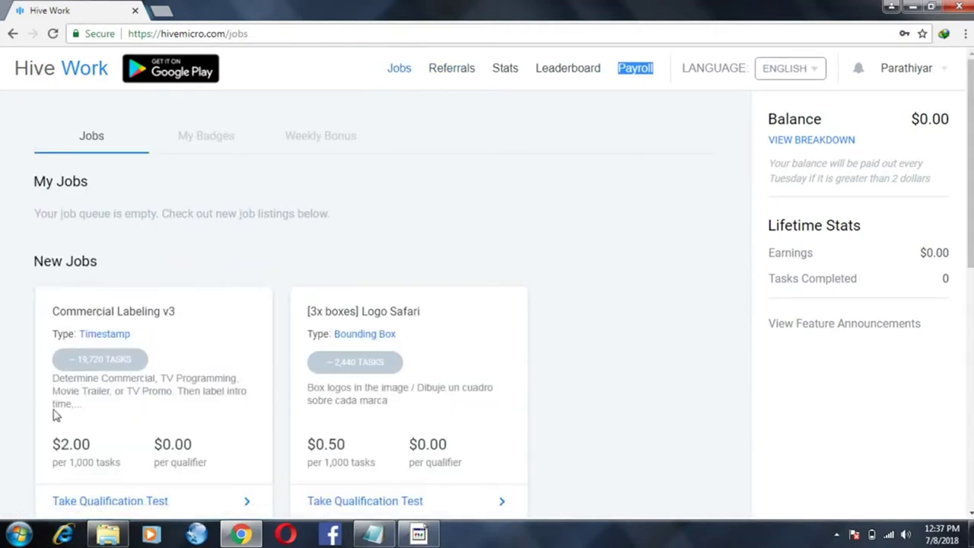
Start the qualification test for the Commercial Labeling v3 job
scroll(951, 198, "down", 1)
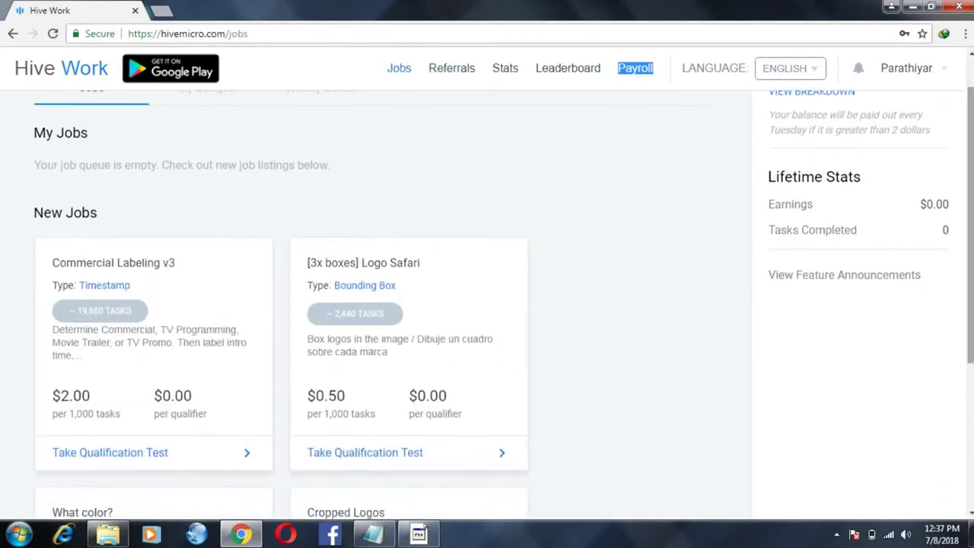
left_click(122, 325)
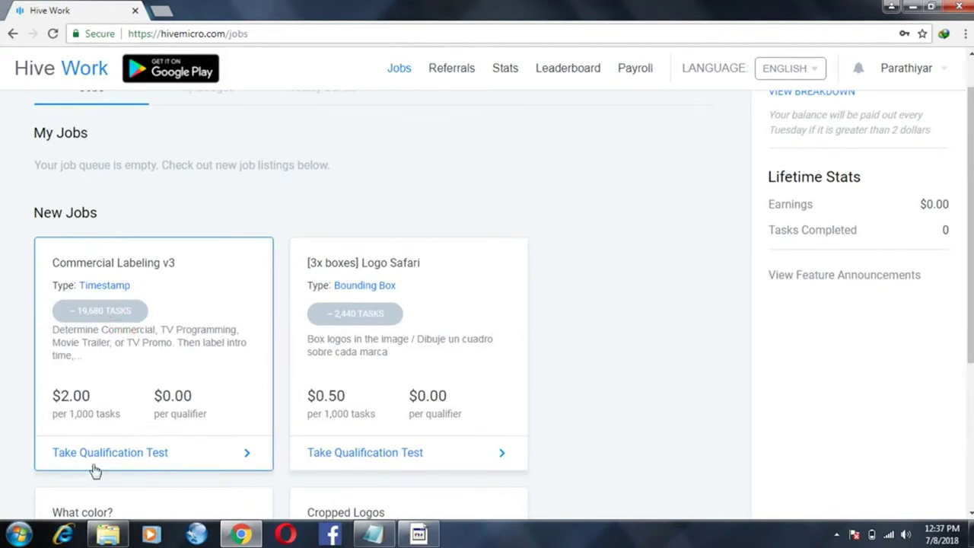
left_click(114, 452)
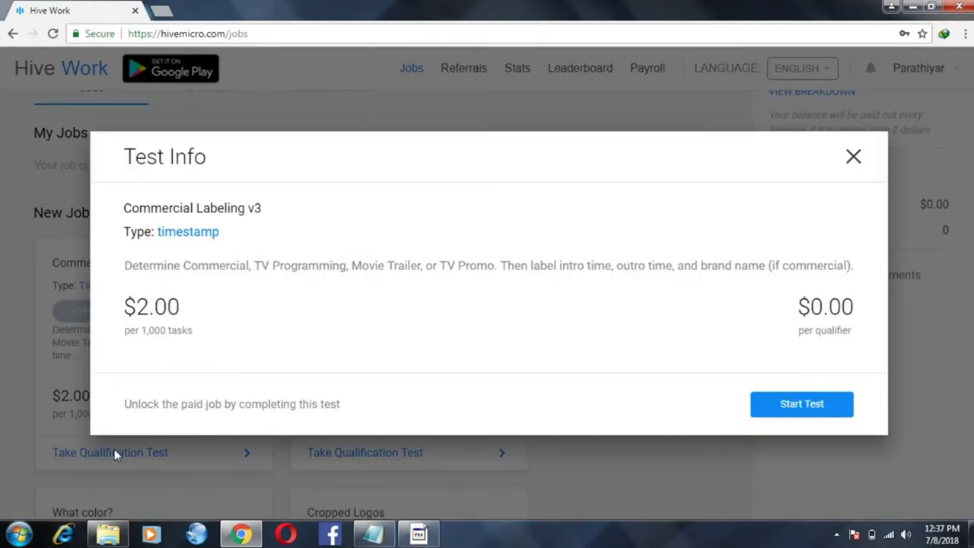
triple_click(472, 372)
left_click(805, 409)
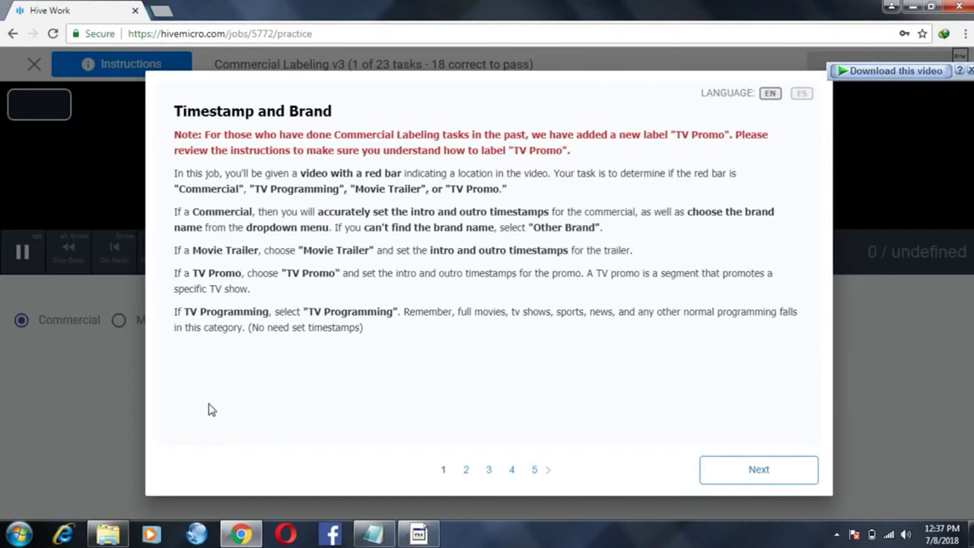
Go through all the instruction pages of the Commercial Labeling v3 test to reach its first practice task
left_click(736, 478)
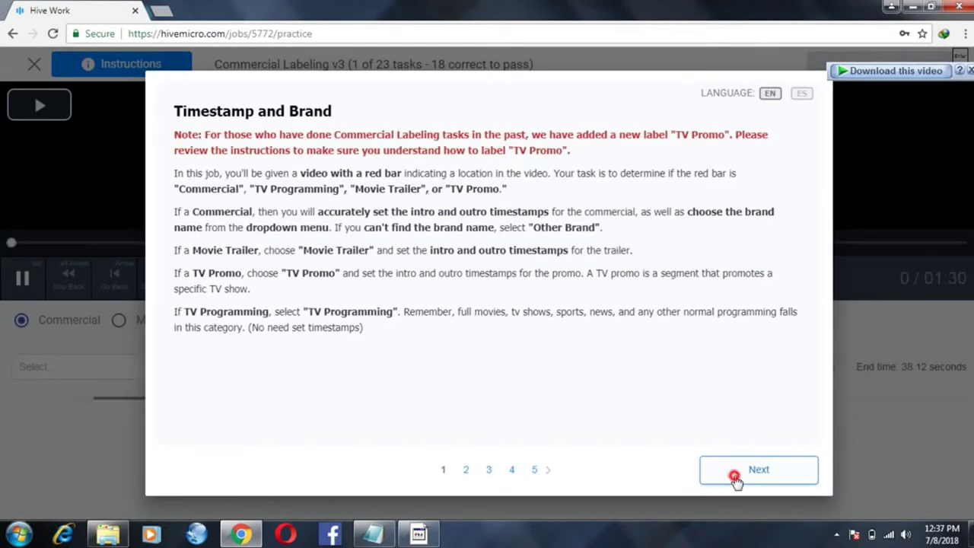
left_click(735, 478)
left_click(735, 478)
left_click(736, 479)
left_click(735, 479)
left_click(736, 479)
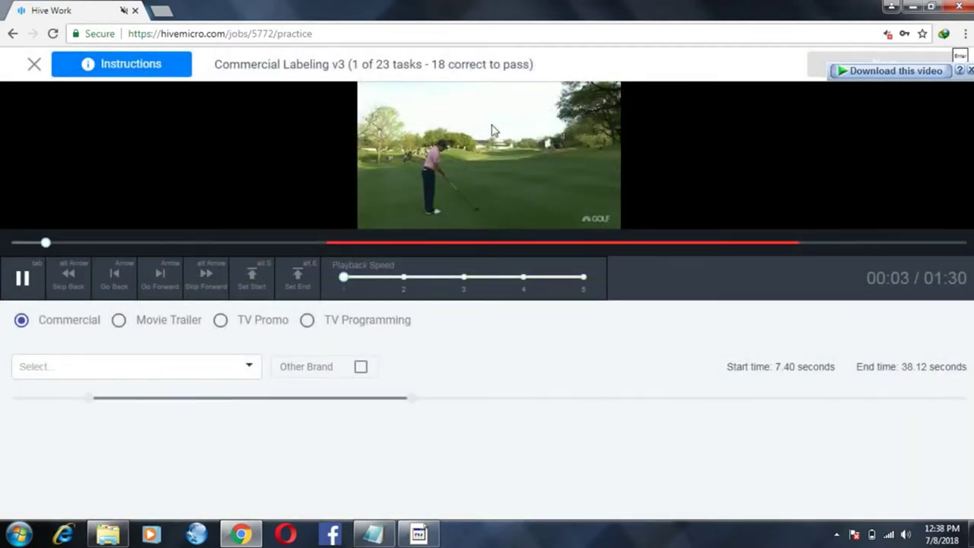
Check the first practice clip's red-marked segment, label it as TV Programming, and submit the answer to reach the second task
left_click(217, 241)
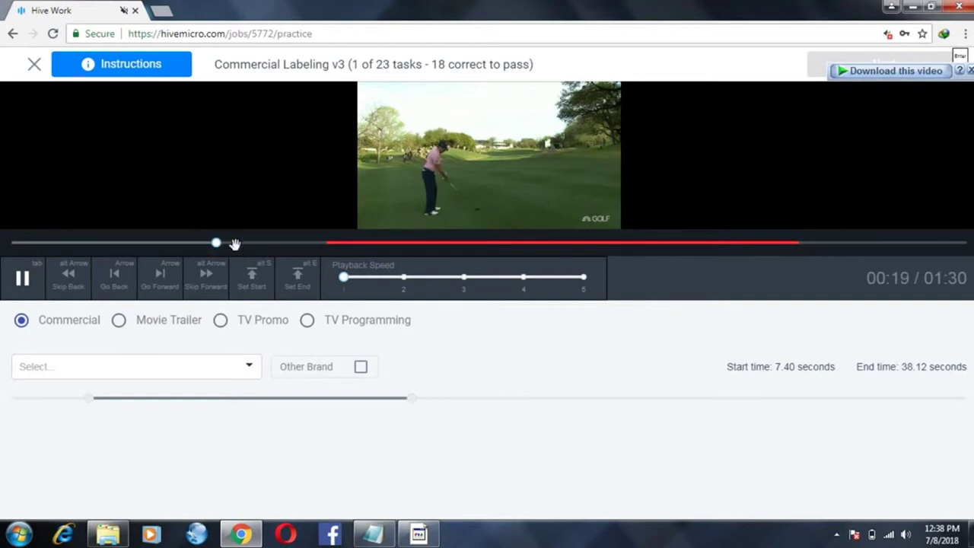
left_click(318, 242)
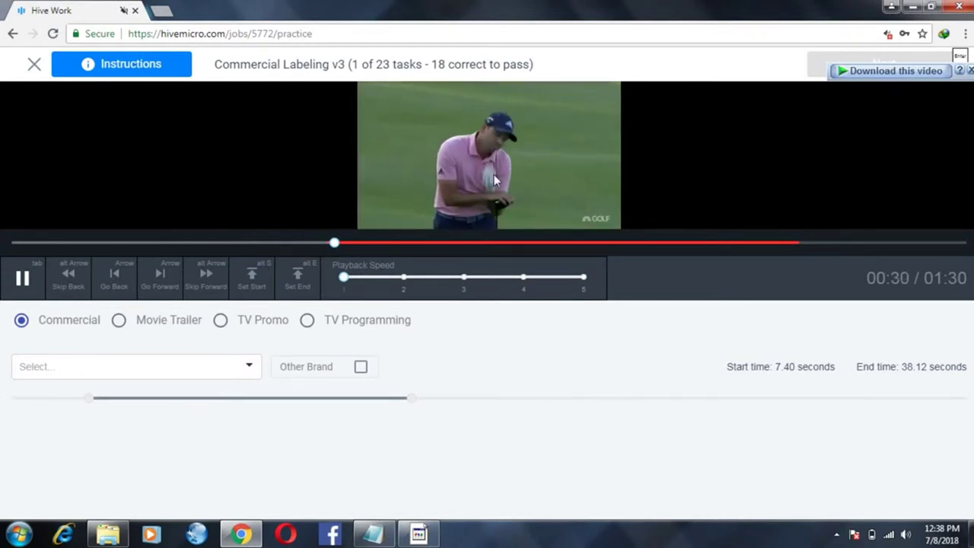
left_click(649, 241)
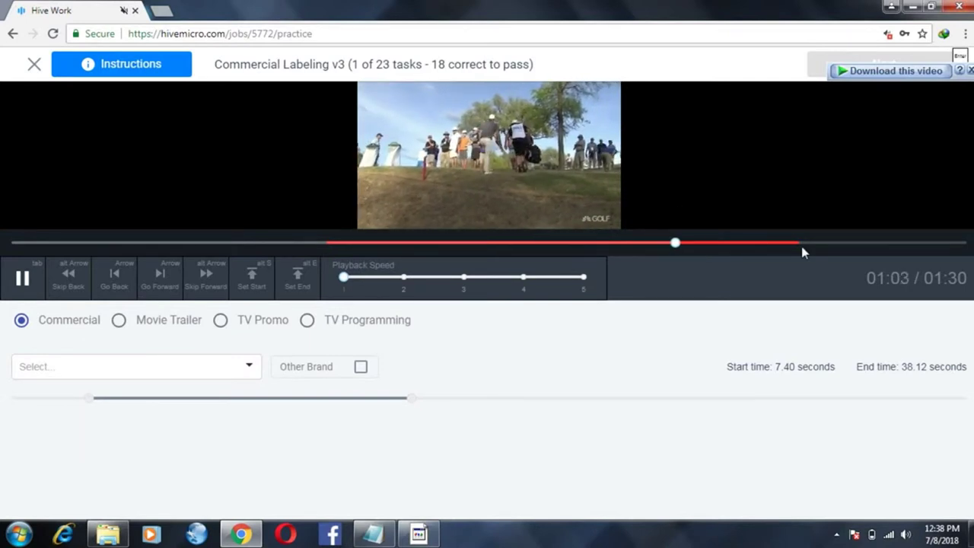
left_click(357, 320)
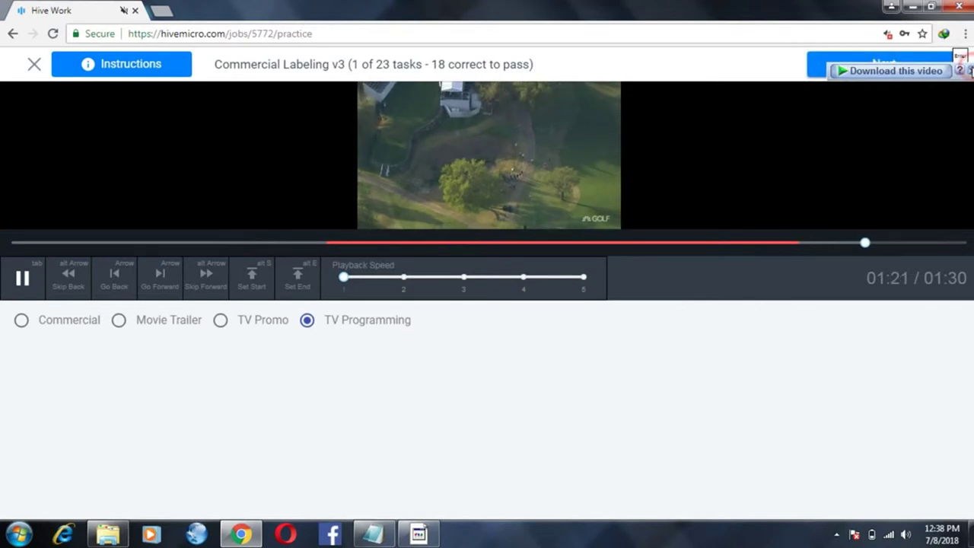
left_click(904, 76)
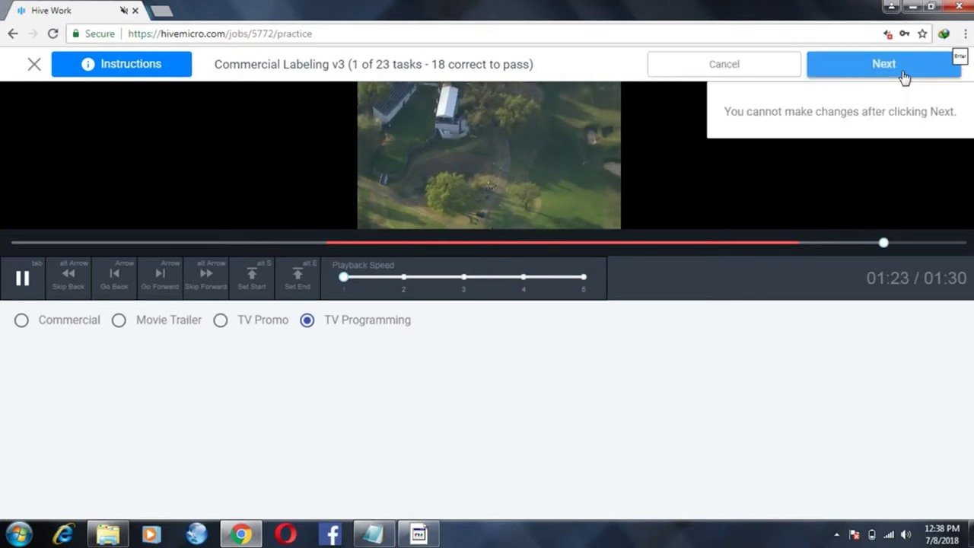
left_click(889, 67)
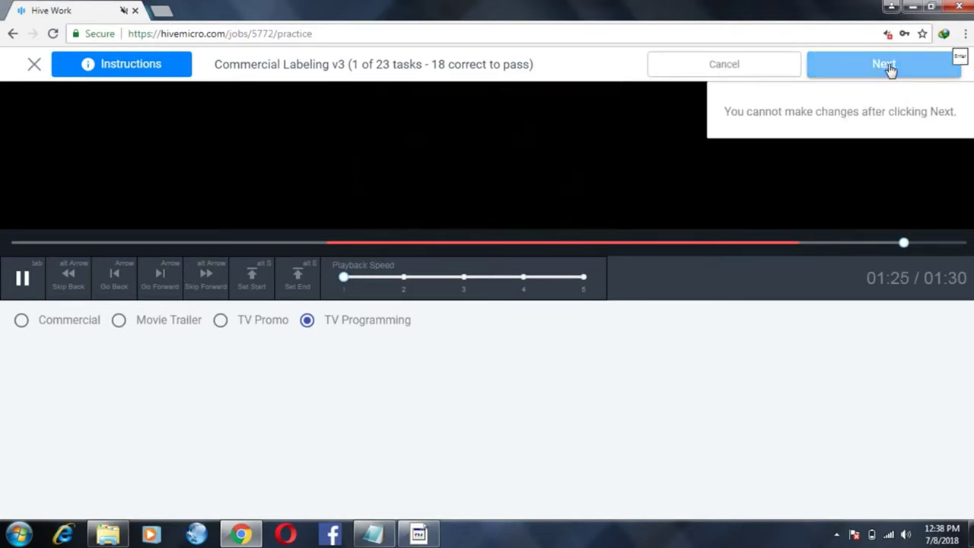
left_click(889, 67)
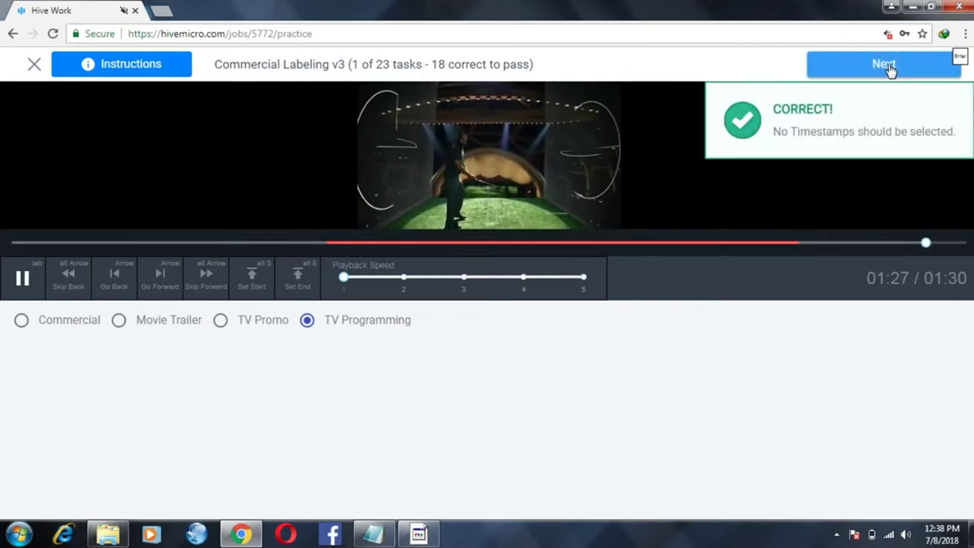
left_click(889, 67)
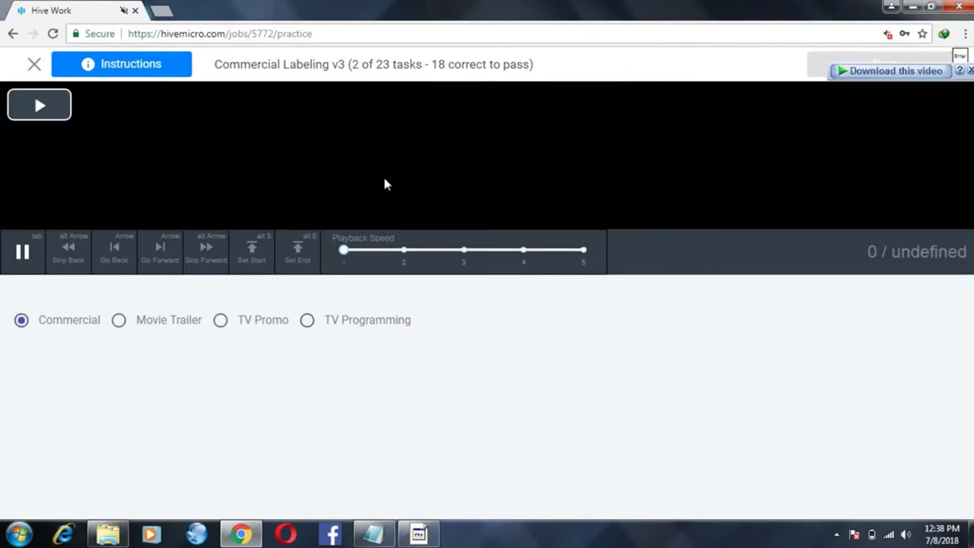
Examine the second practice clip before, within and after its red-marked segment to determine what type of content it shows
left_click(144, 243)
left_click(308, 243)
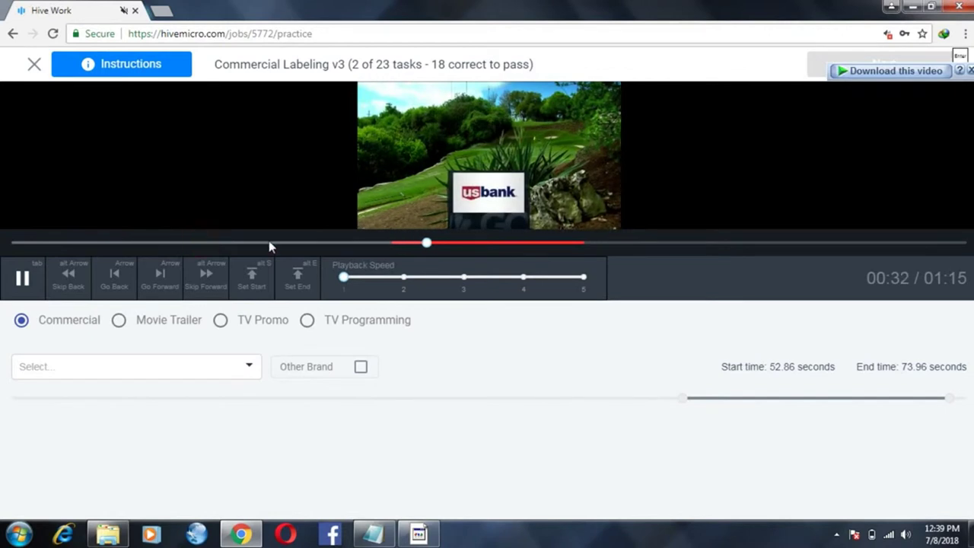
key("alt+Left")
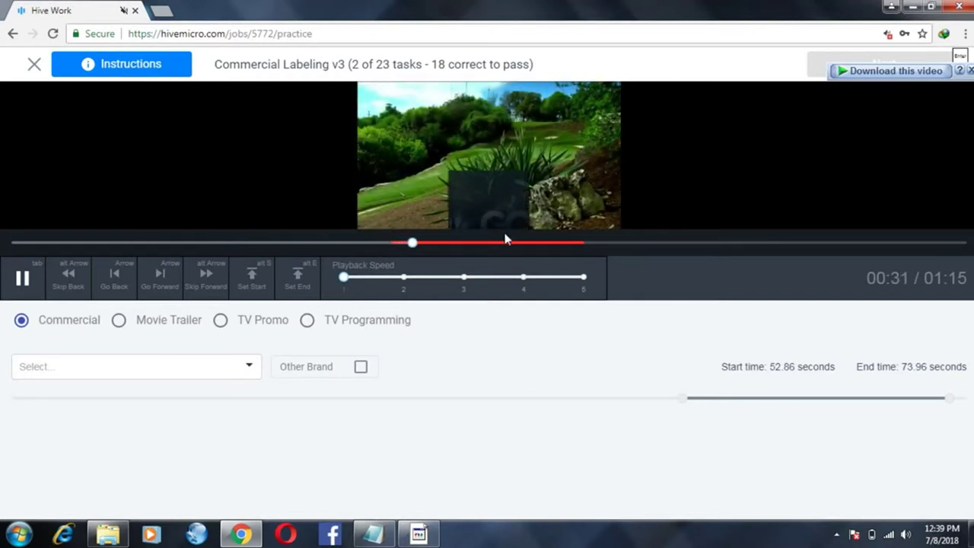
left_click(536, 243)
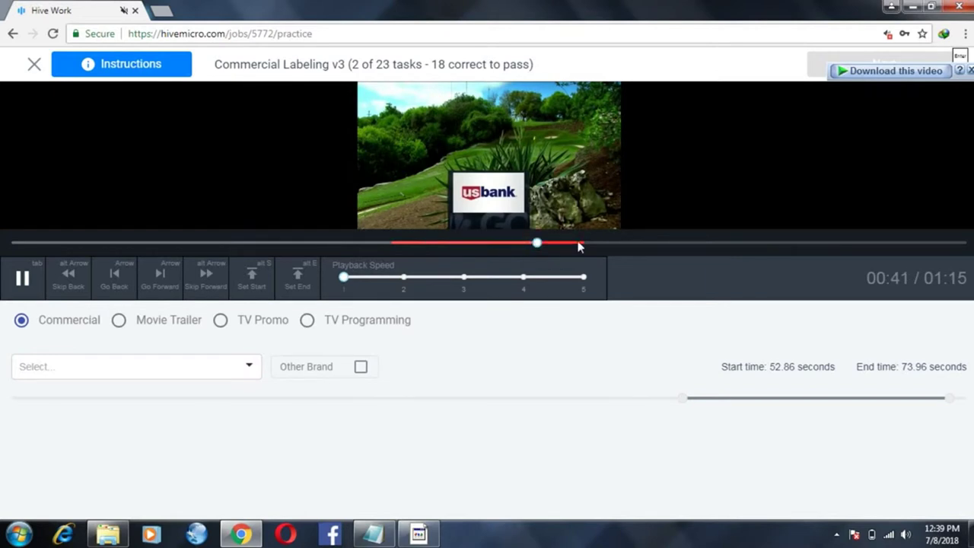
left_click(601, 242)
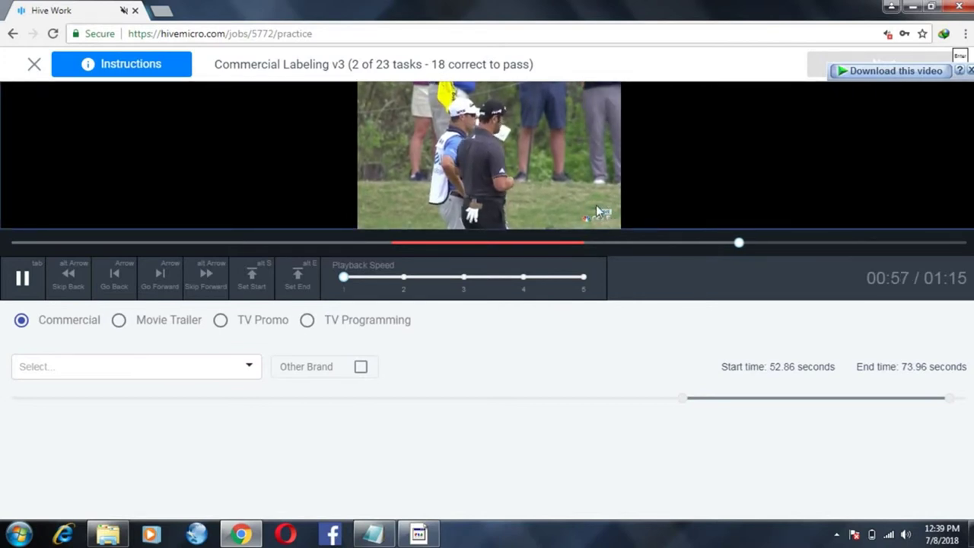
left_click(576, 202)
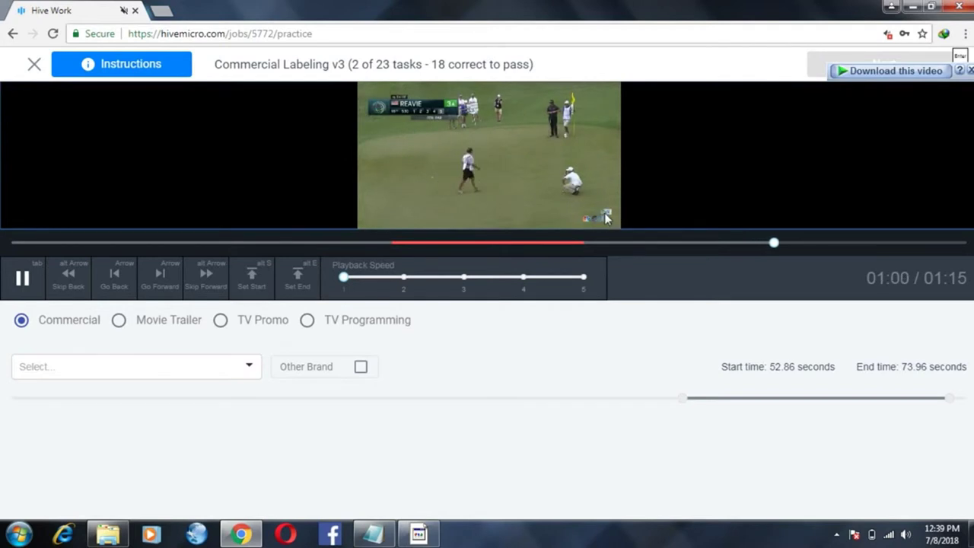
left_click(358, 242)
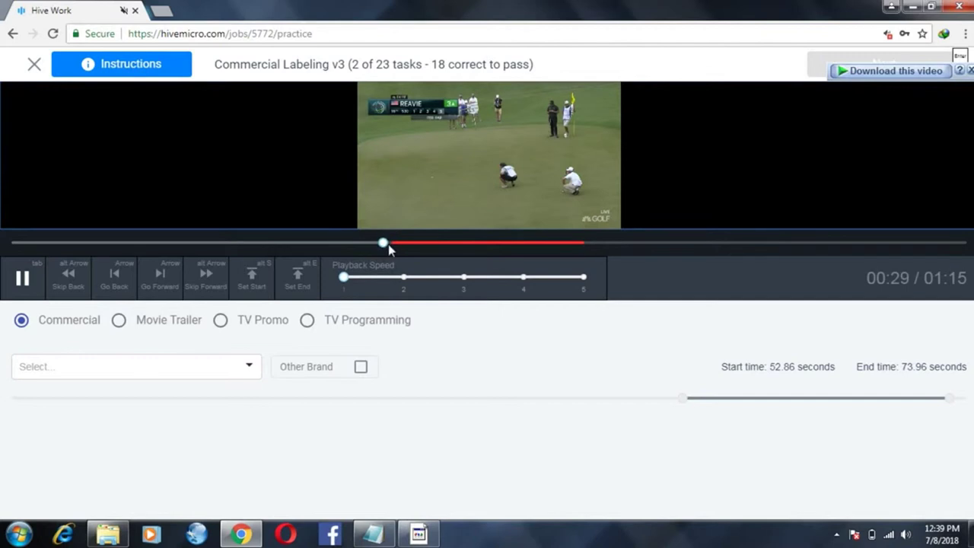
left_click(388, 242)
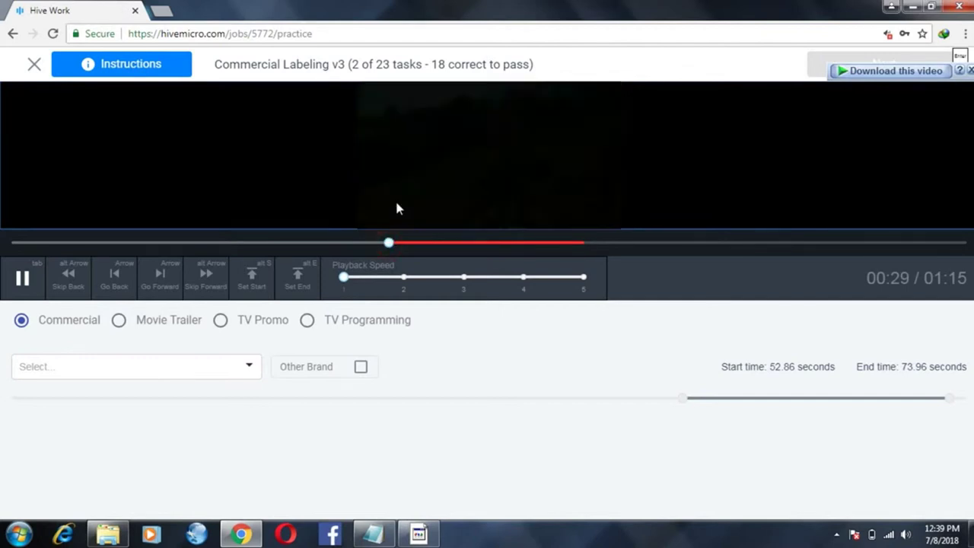
left_click(376, 242)
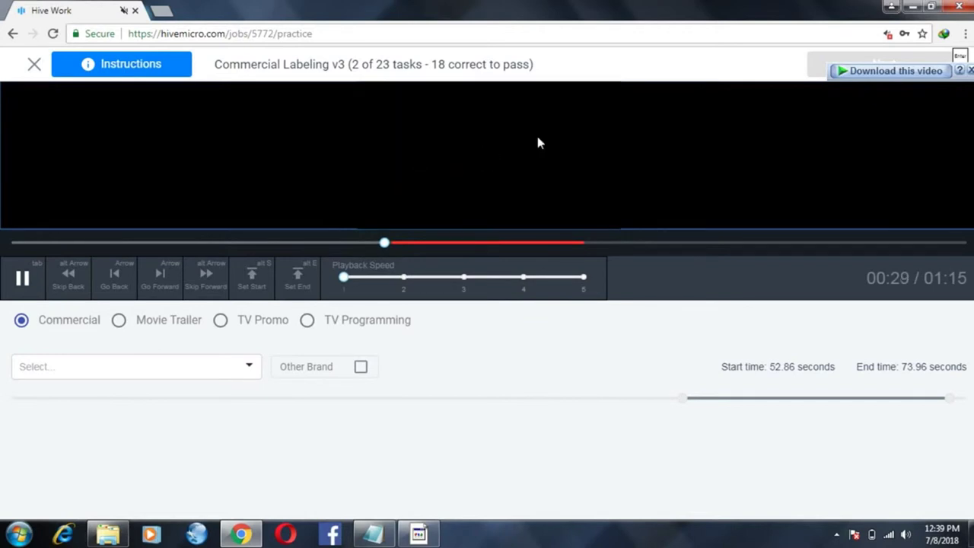
left_click(732, 242)
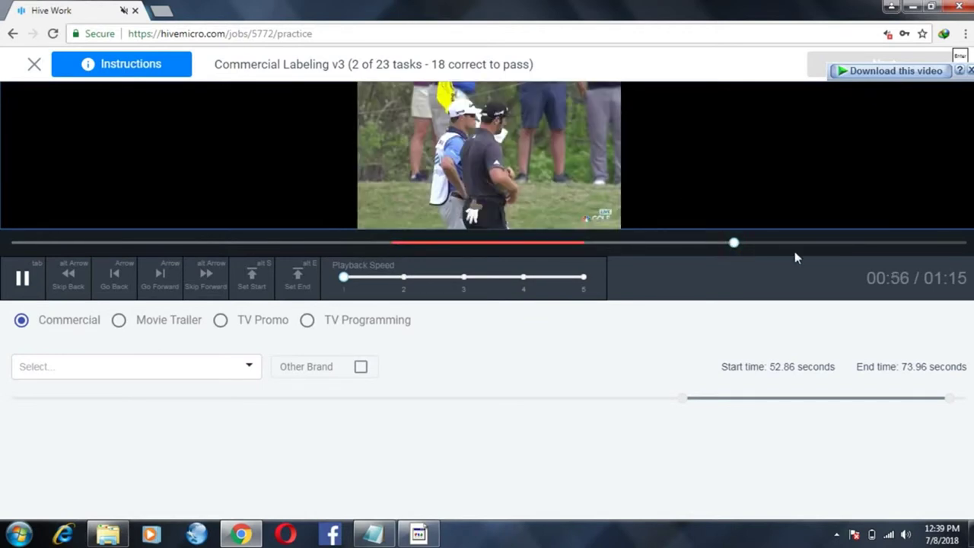
left_click(530, 243)
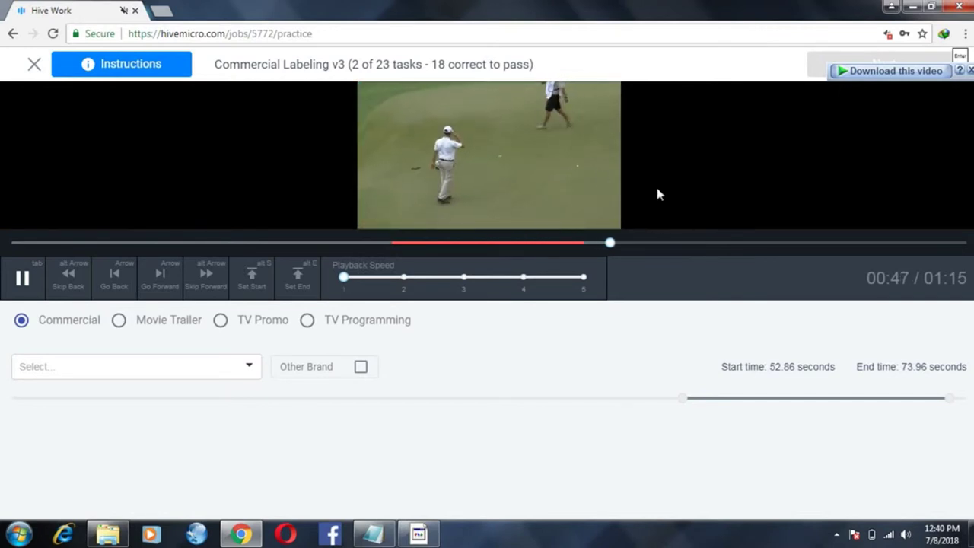
left_click(489, 243)
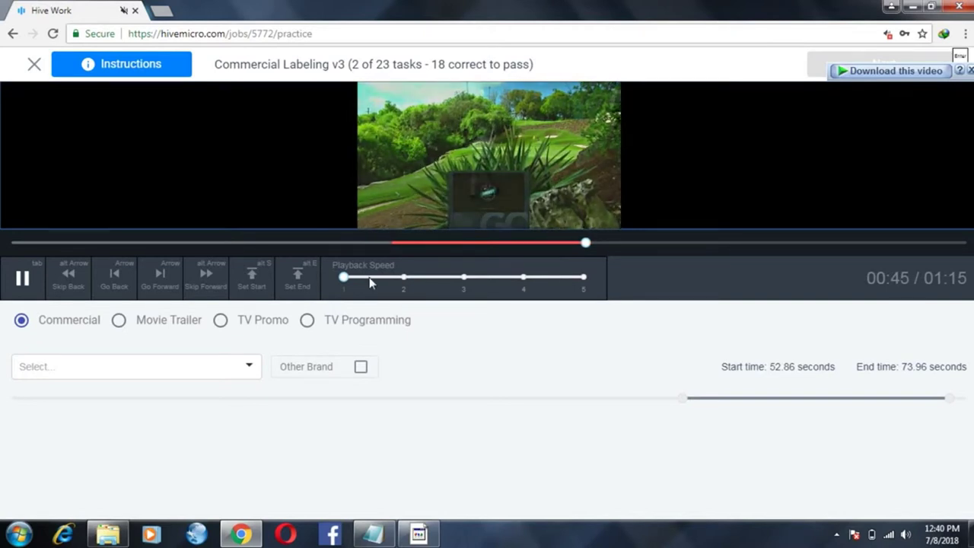
Label the second practice clip as TV Programming and submit the answer
left_click(339, 321)
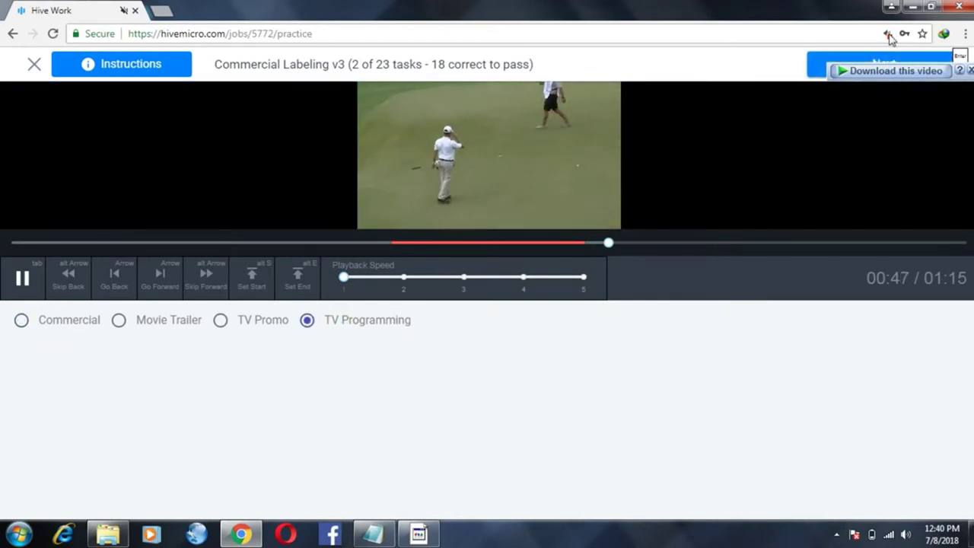
left_click(823, 61)
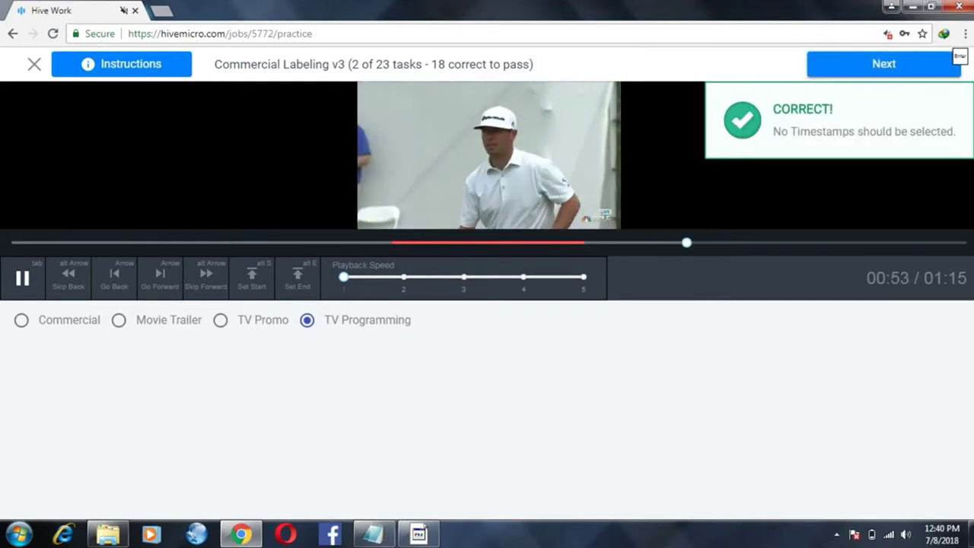
left_click(928, 67)
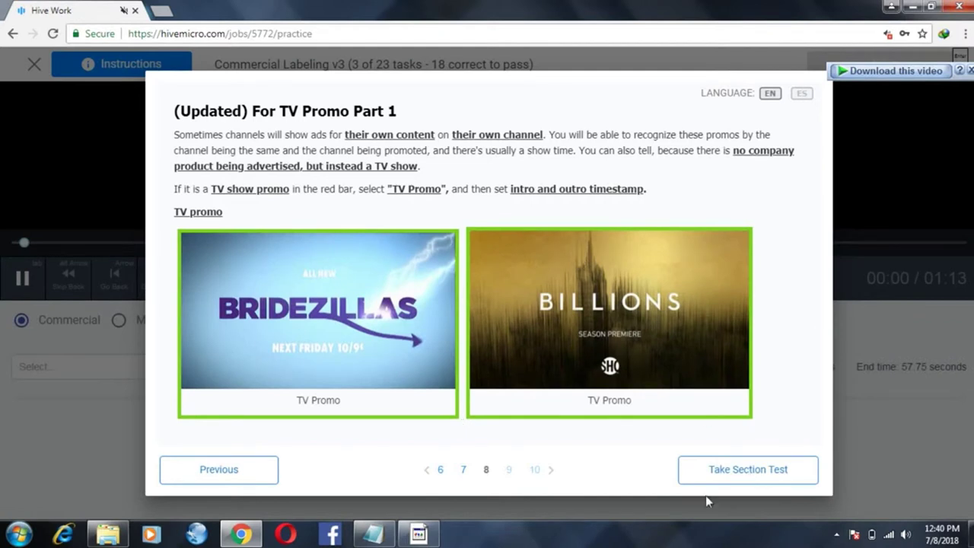
Start the section test on TV Promo Part 1, check the third clip's red-marked segment, and classify it as TV Promo
left_click(729, 471)
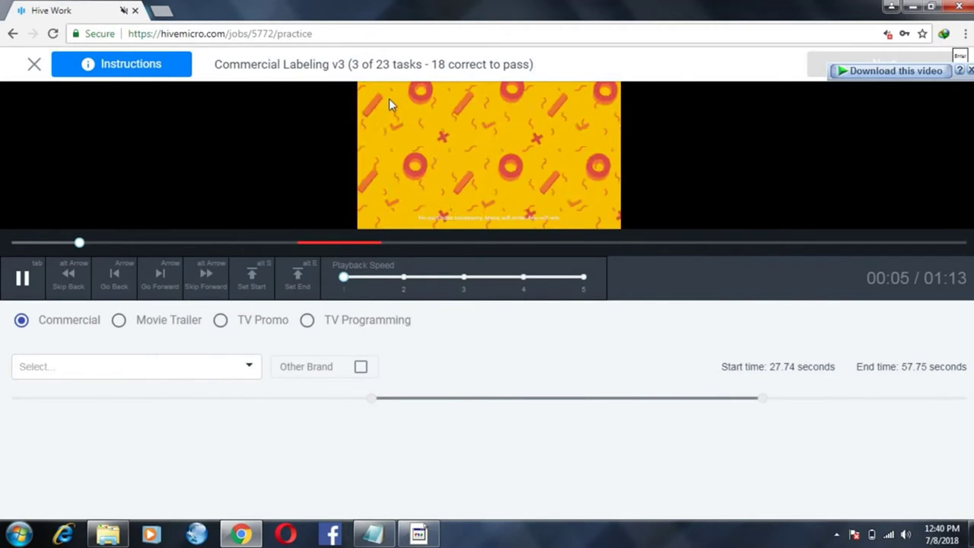
left_click(314, 242)
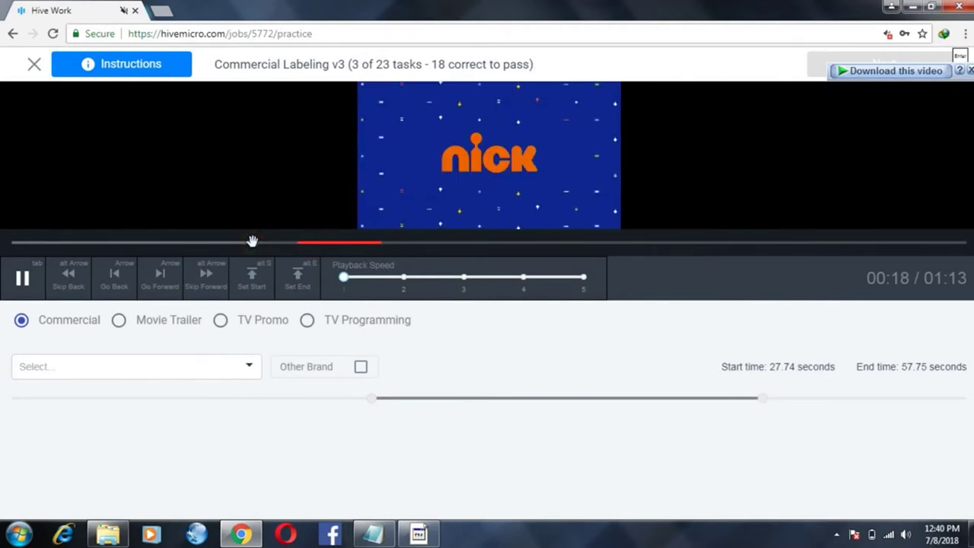
left_click(333, 242)
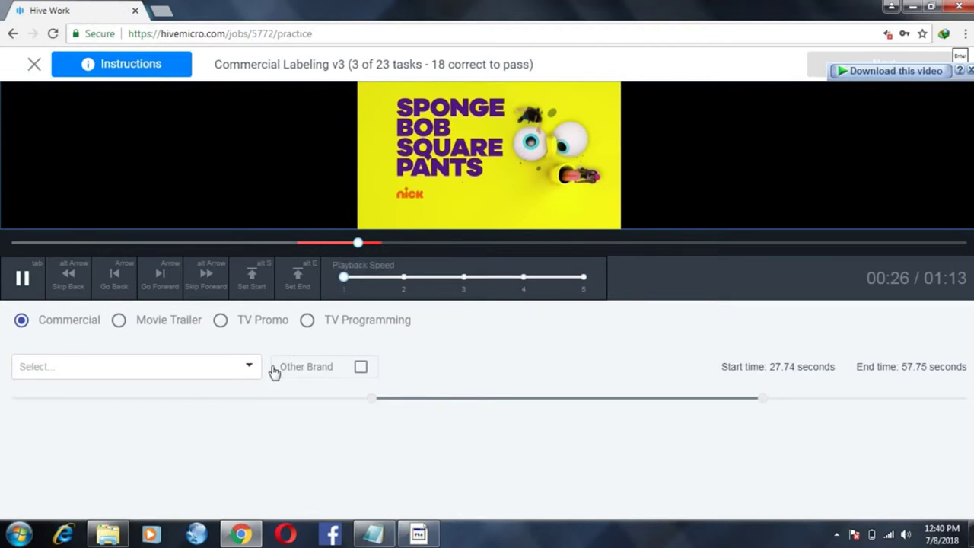
left_click(252, 321)
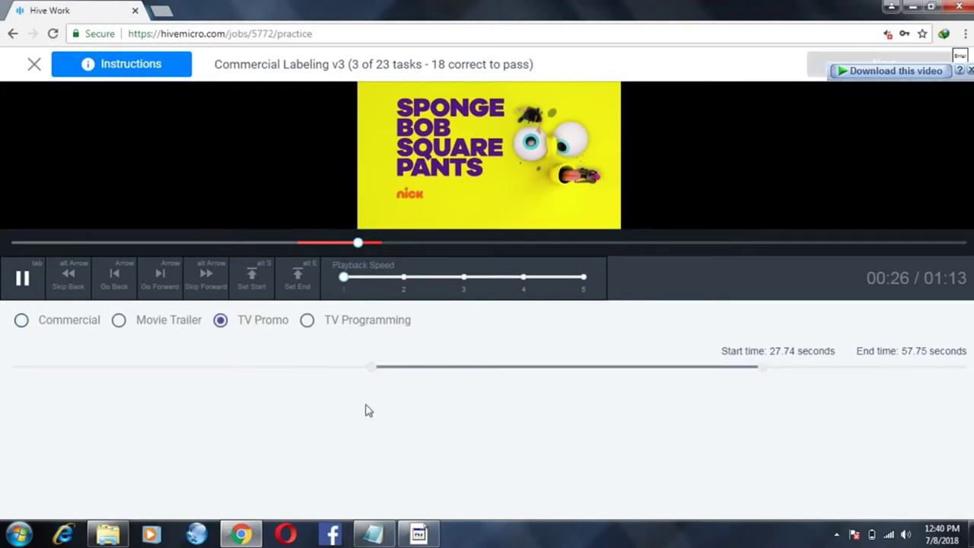
Set the third clip's promo start time to 0.10 seconds and its end time to 24.50 seconds
left_click_drag(251, 354, 2, 368)
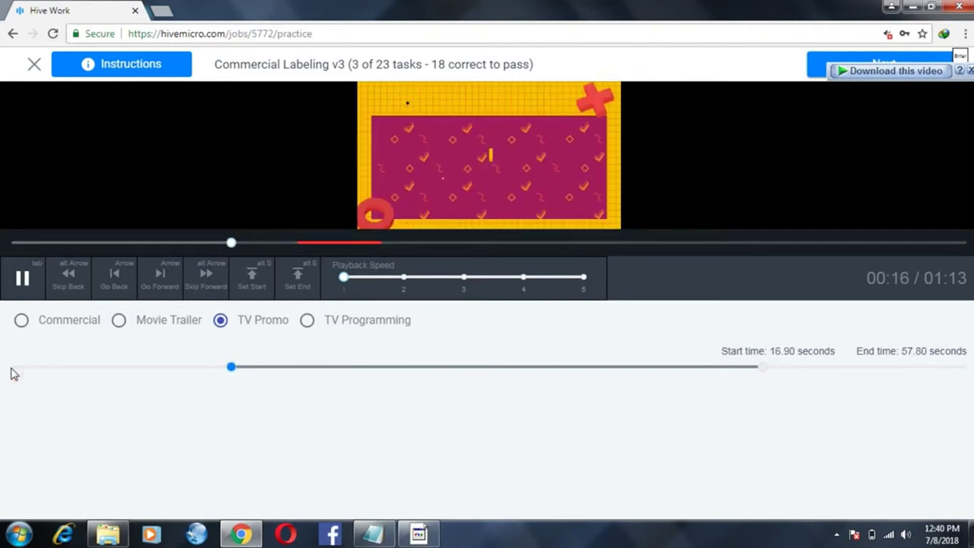
left_click_drag(15, 371, 2, 378)
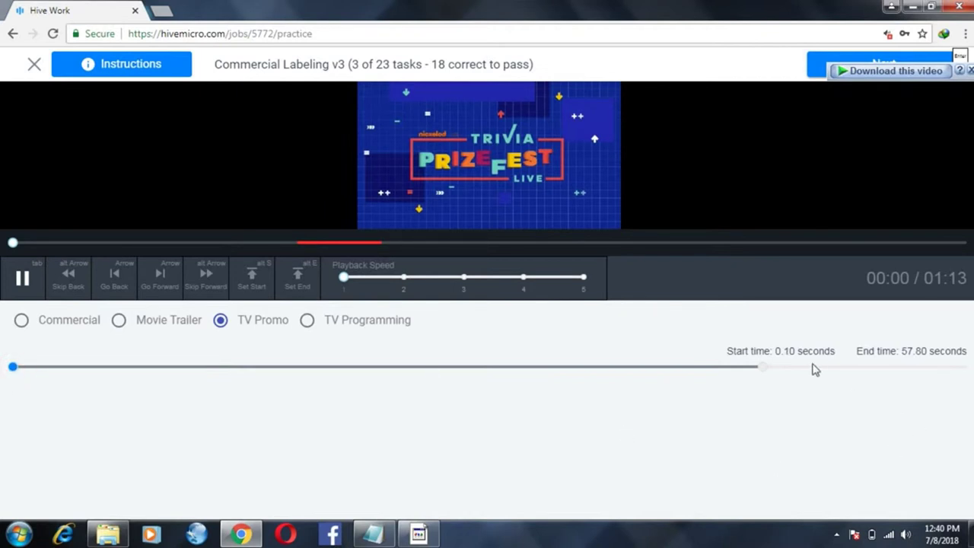
left_click_drag(753, 372, 333, 322)
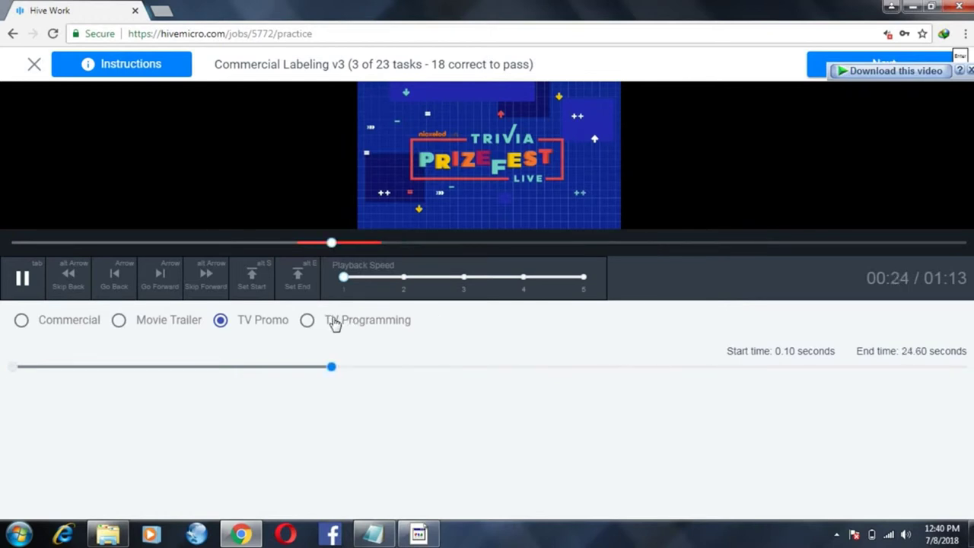
mouse_move(330, 371)
left_mouse_down()
mouse_move(282, 367)
mouse_move(331, 366)
left_mouse_up()
left_click(337, 375)
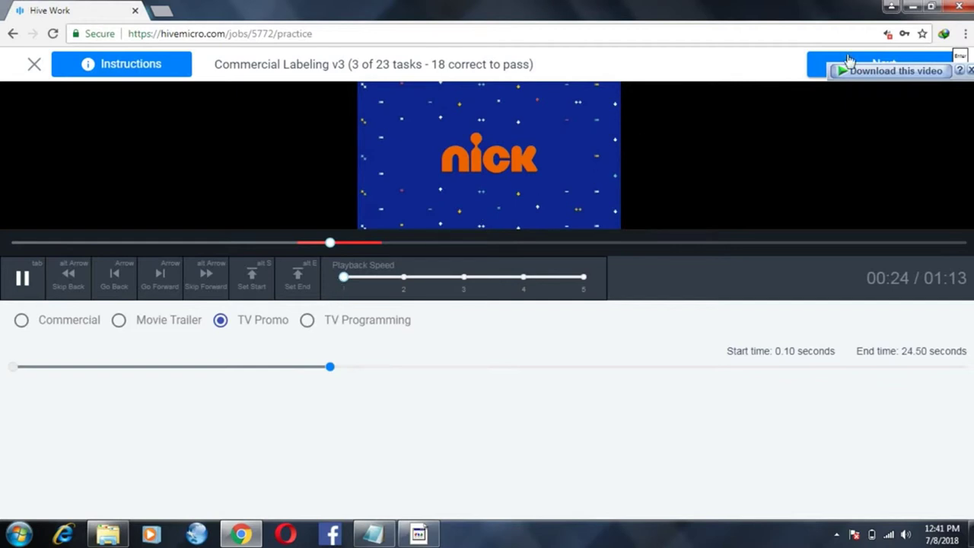
Submit the third task's answer and start the section test on TV Promos Part 2
left_click(818, 63)
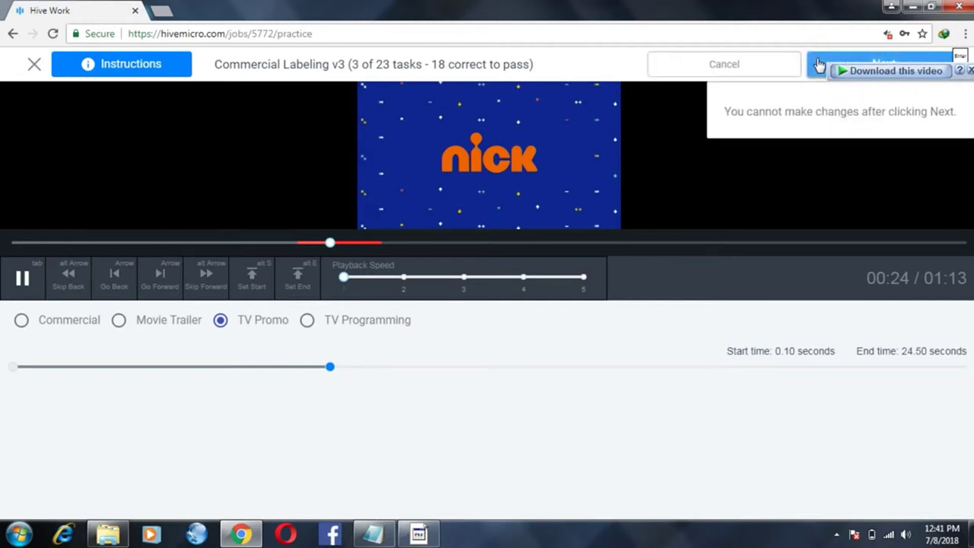
left_click(818, 62)
left_click(818, 62)
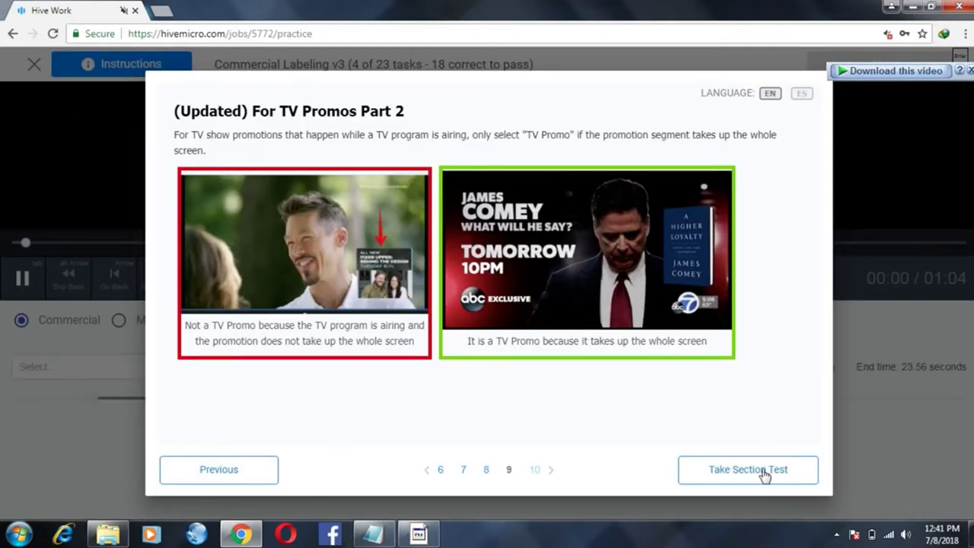
left_click(704, 478)
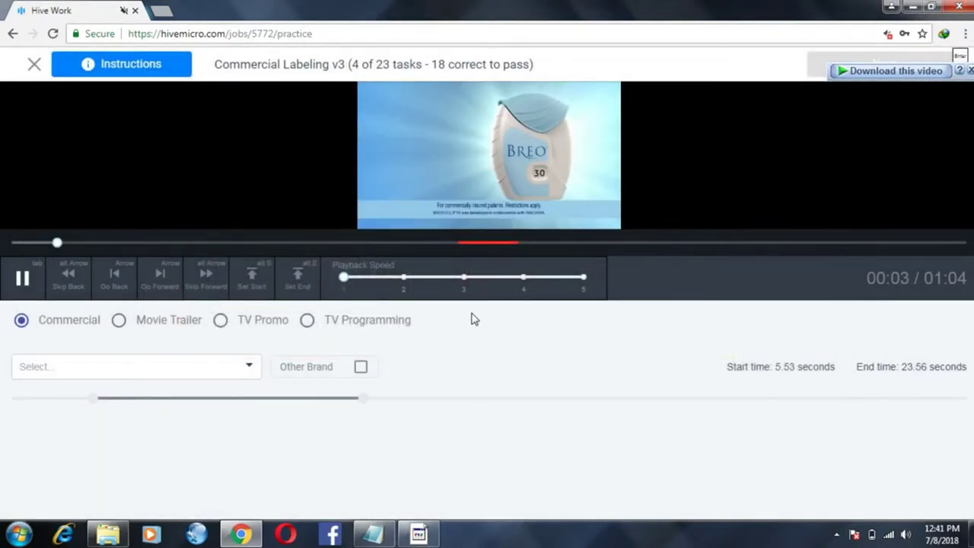
Check the fourth clip, classify it as TV Promo, and set its start time to 7.40 seconds
left_click(188, 241)
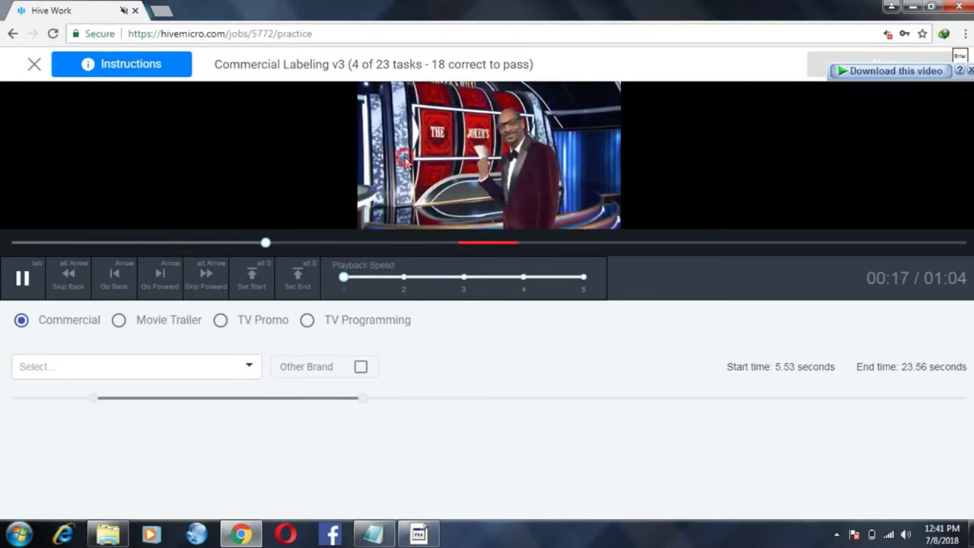
left_click(259, 320)
left_click(156, 367)
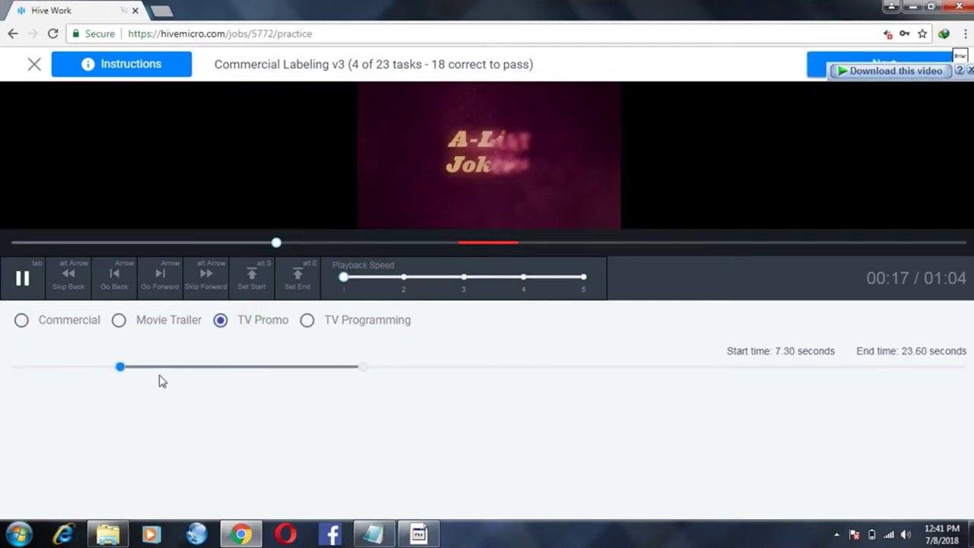
left_click_drag(161, 369, 122, 368)
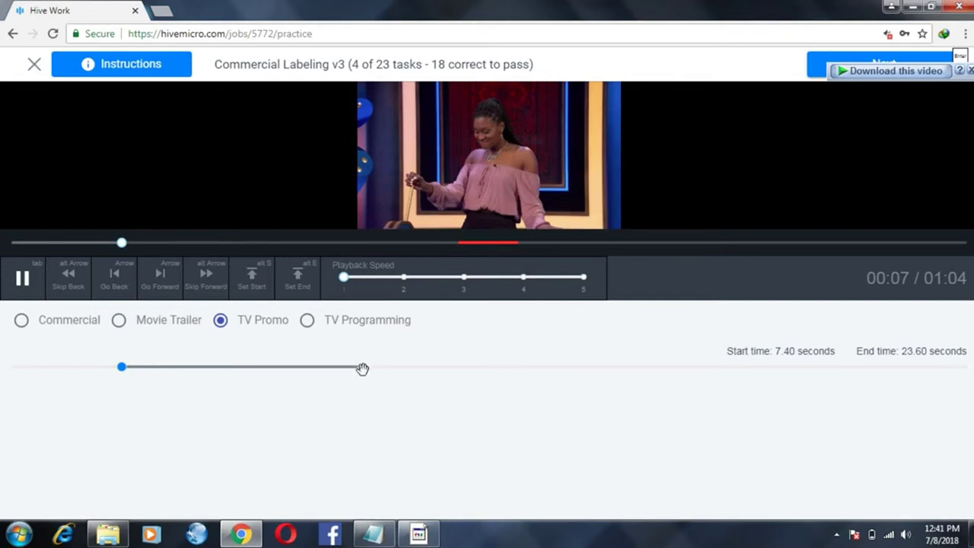
Set the fourth clip's promo end time to 37.10 seconds
left_click_drag(365, 367, 550, 398)
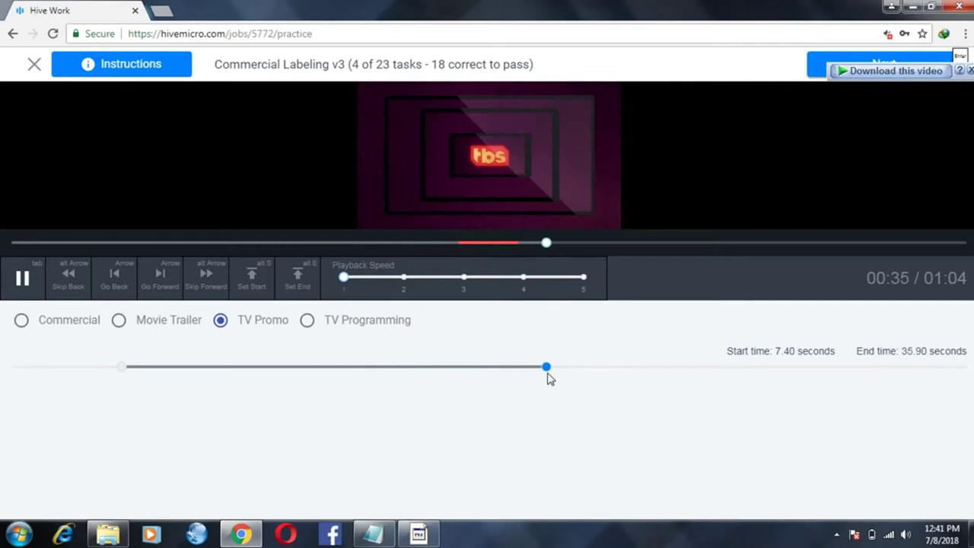
left_click_drag(549, 369, 560, 370)
left_click_drag(571, 376, 570, 370)
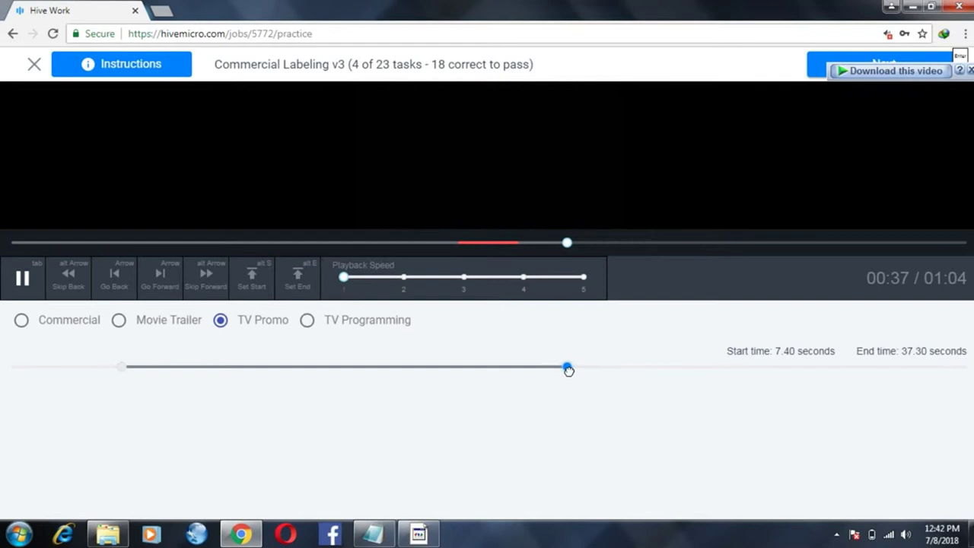
left_click_drag(567, 370, 565, 371)
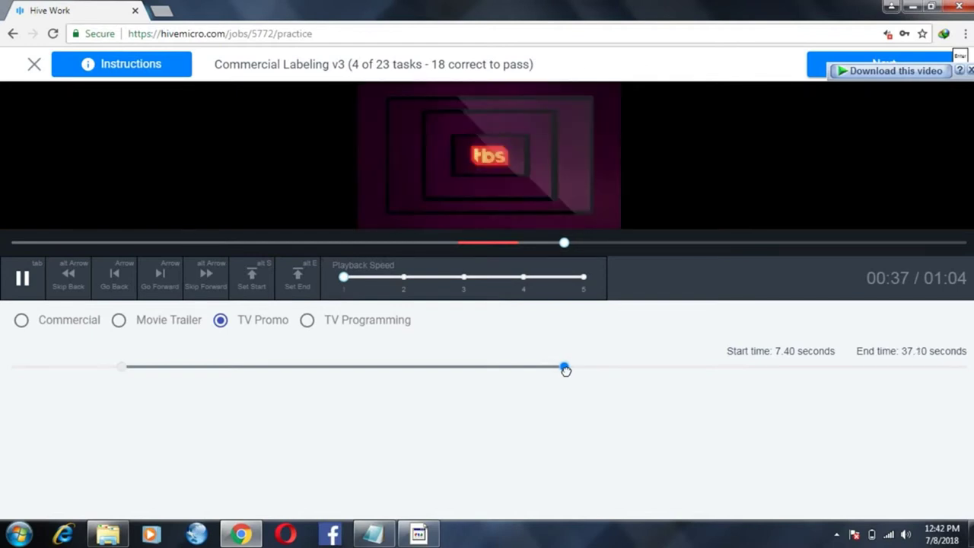
Submit the fourth task's answer and continue to the fifth task
left_click(811, 69)
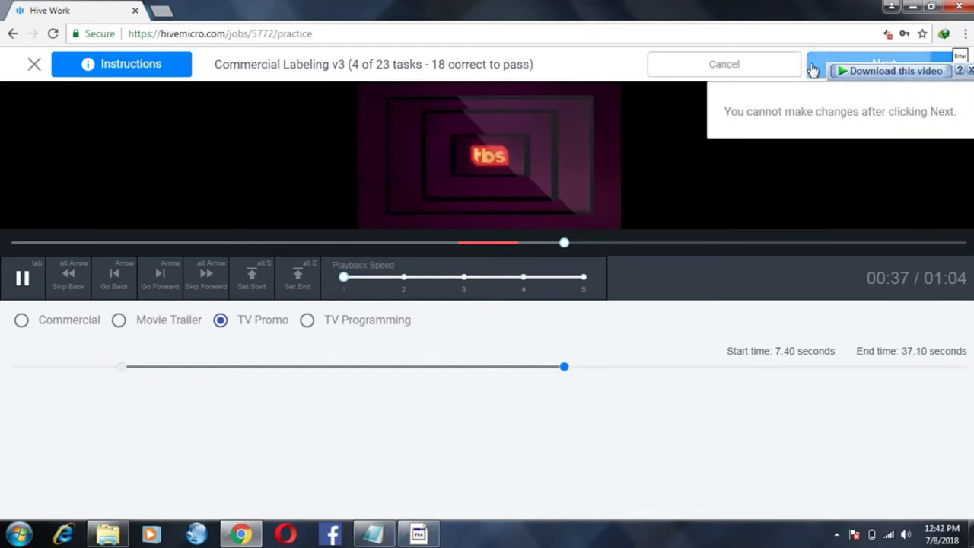
left_click(812, 67)
left_click(812, 67)
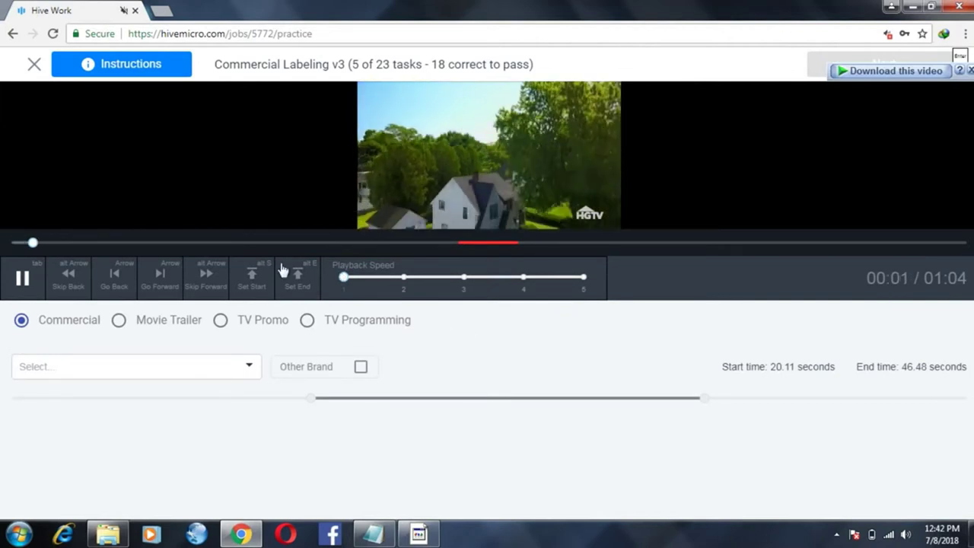
Sample the fifth clip from beginning to end, including its red-marked segment, and classify it as TV Programming
left_click(191, 244)
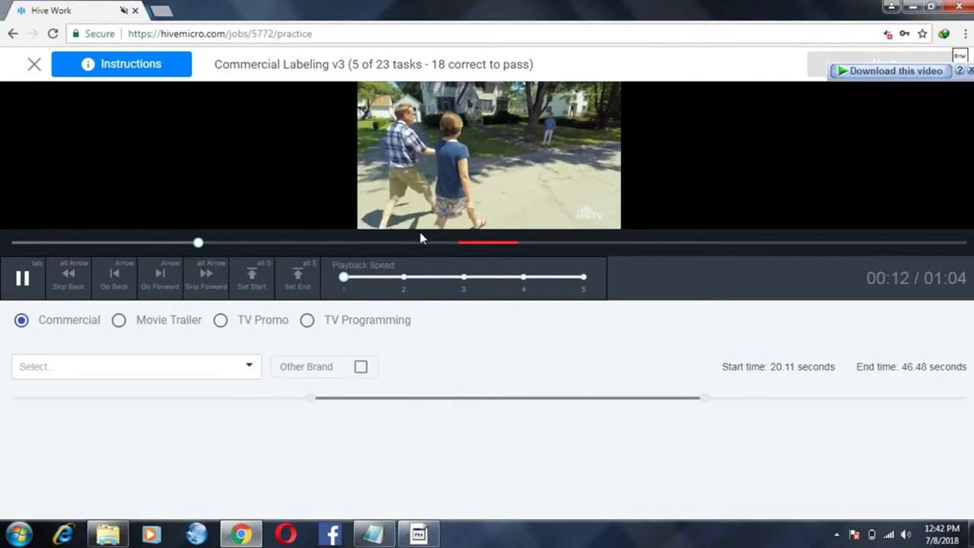
left_click(381, 243)
left_click(484, 240)
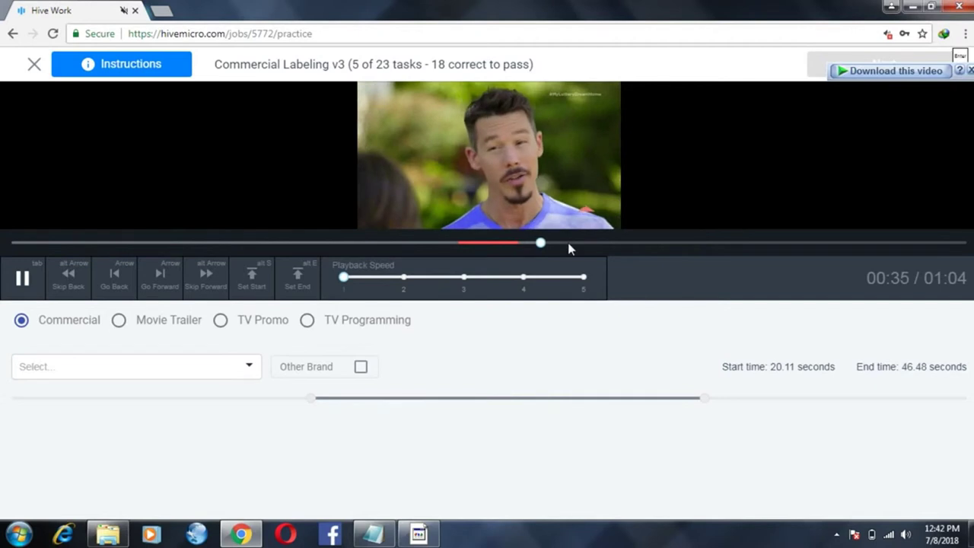
left_click(633, 243)
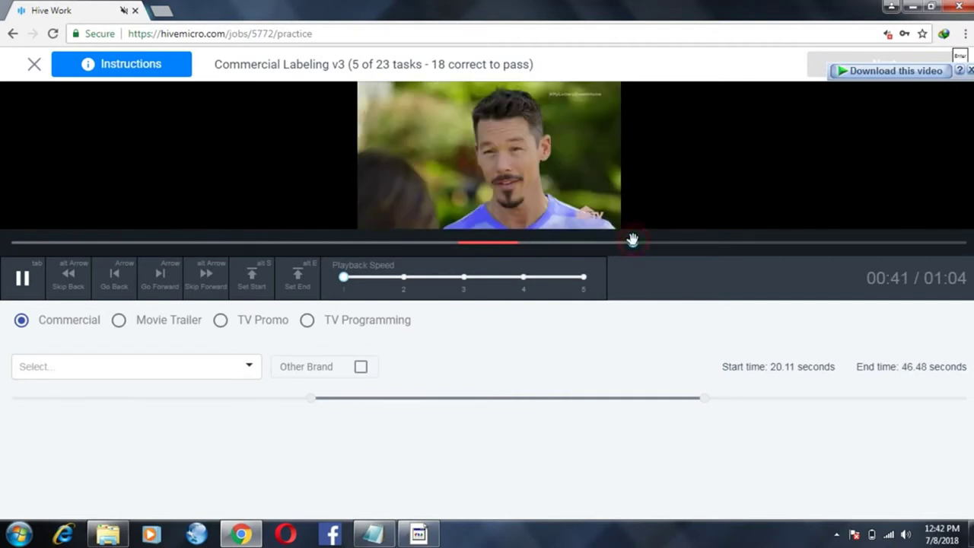
left_click(763, 243)
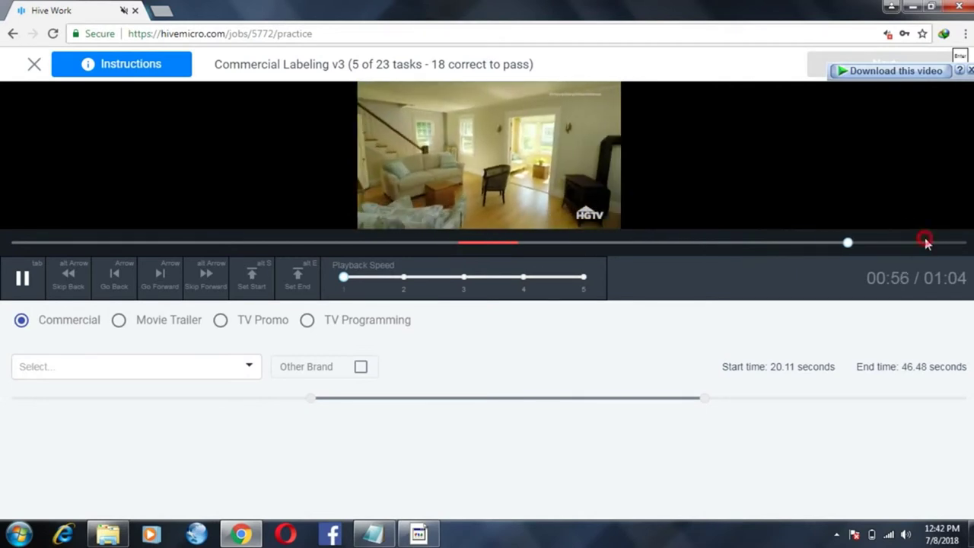
left_click(924, 242)
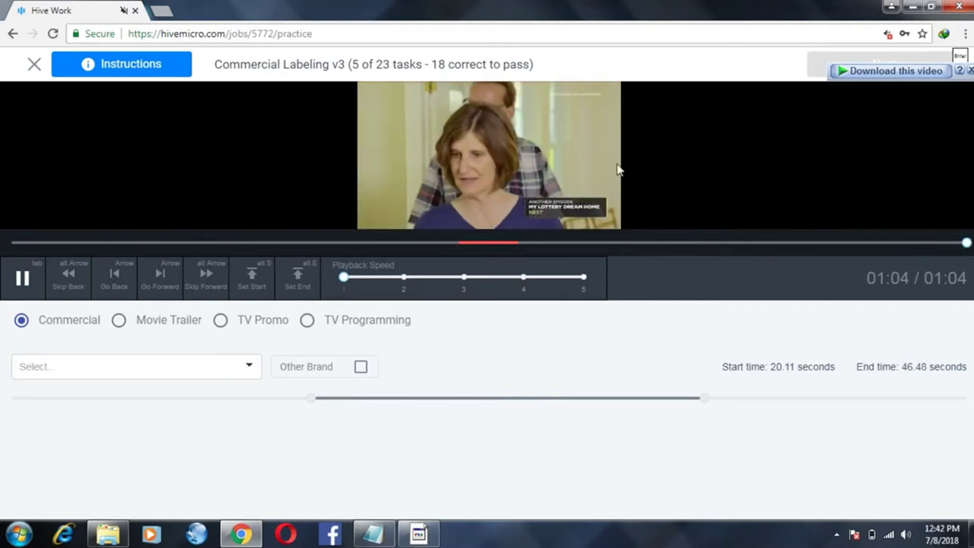
left_click(855, 106)
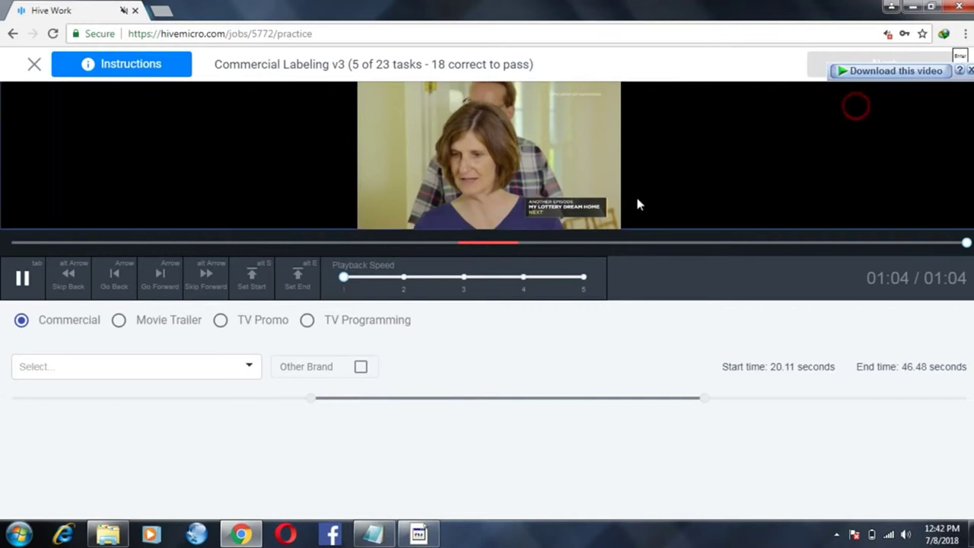
left_click(341, 322)
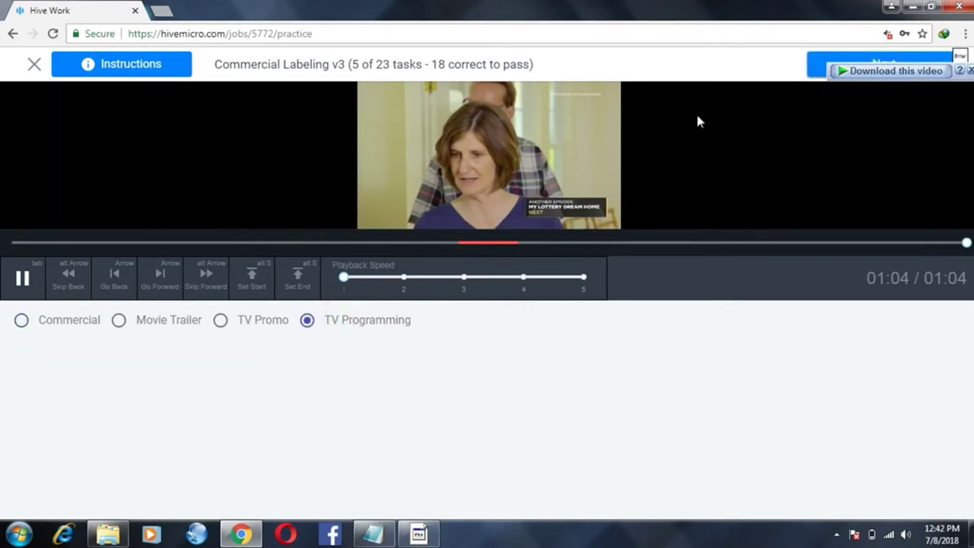
Submit the fifth task's answer and start the section test on Movie Trailer
left_click(825, 55)
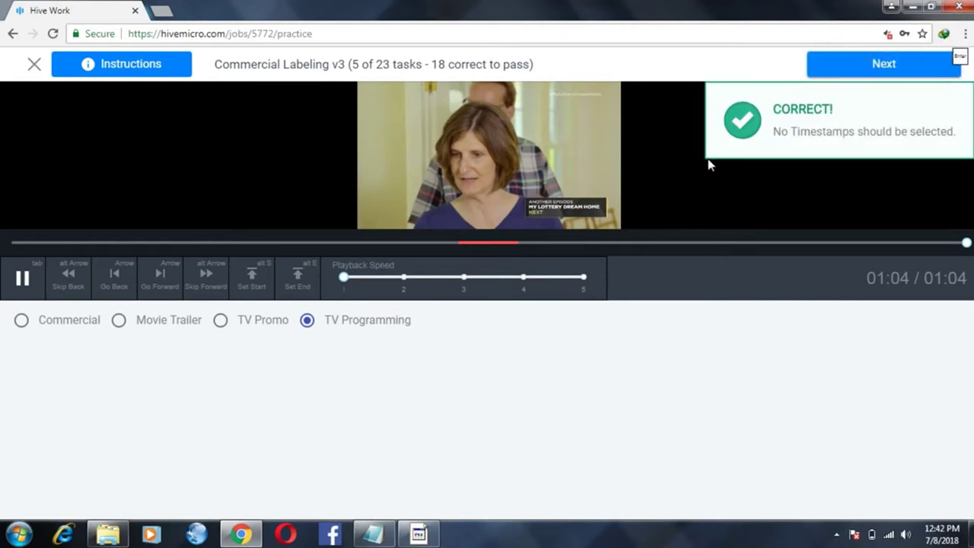
left_click(637, 152)
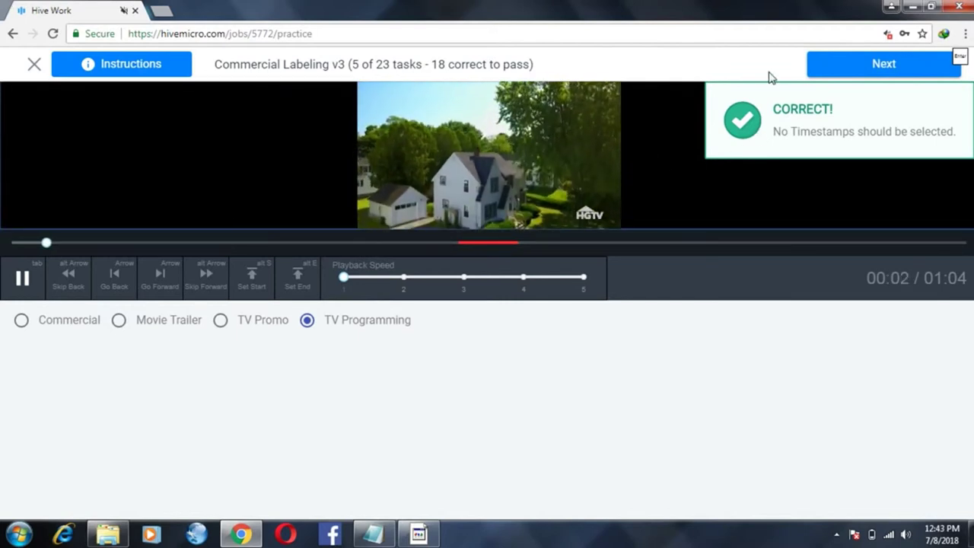
left_click(849, 66)
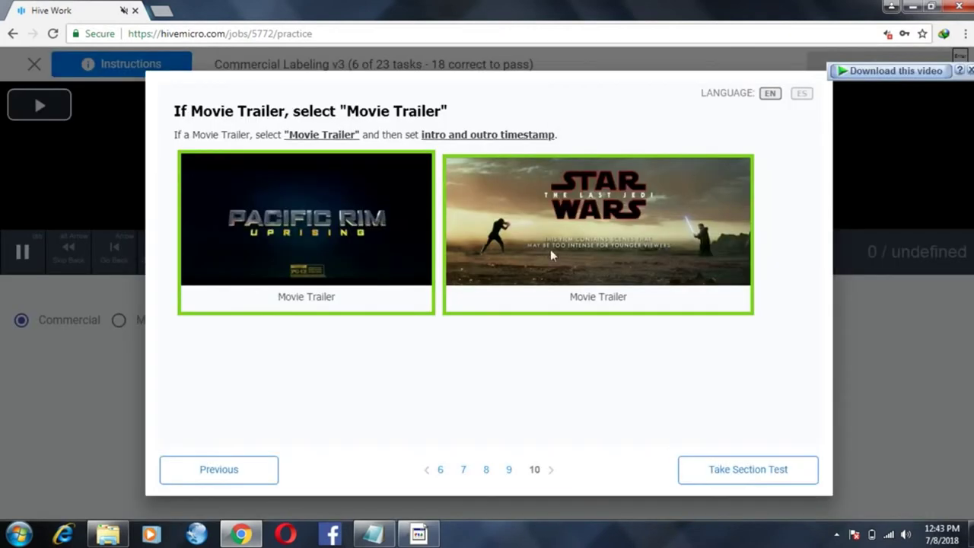
left_click(711, 477)
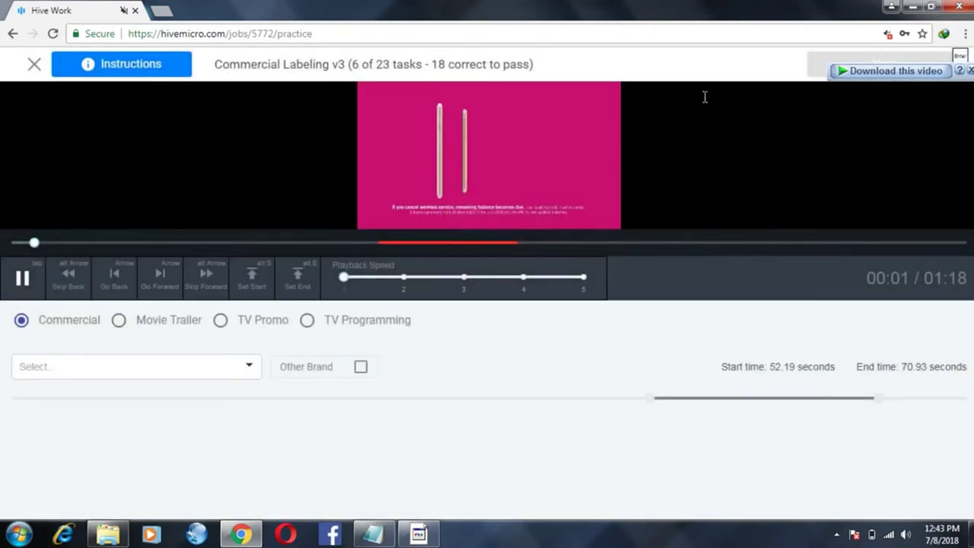
Check the sixth clip in and around its red-marked segment and classify it as Movie Trailer
left_click(393, 242)
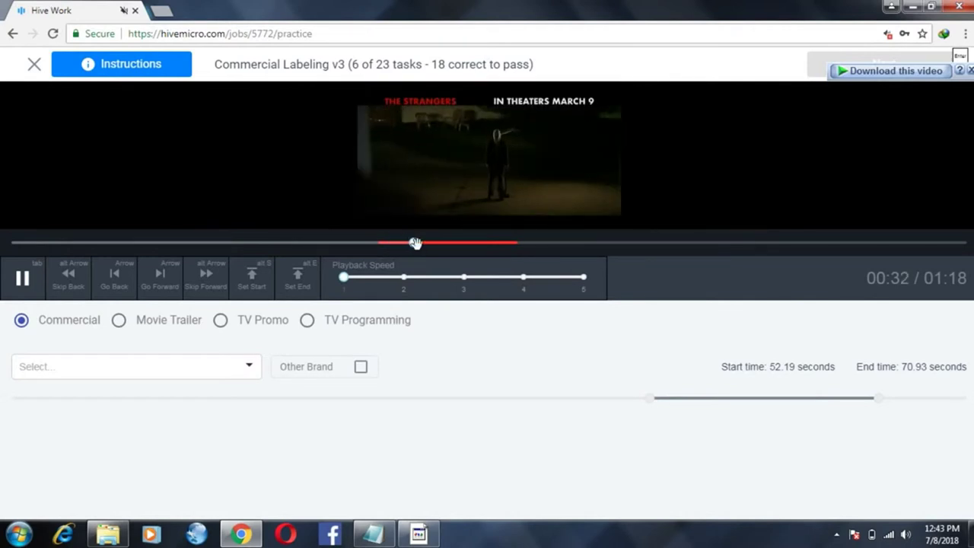
left_click_drag(319, 241, 325, 241)
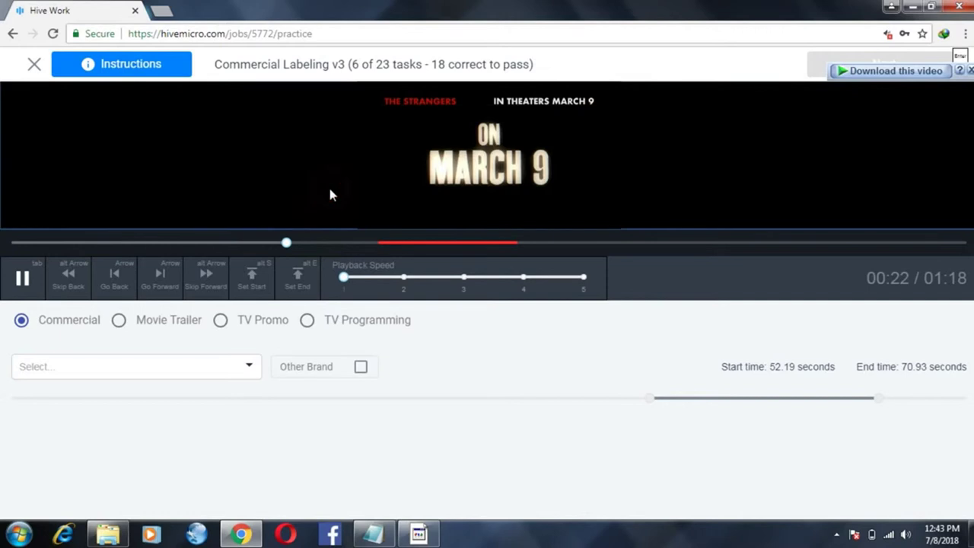
left_click(256, 241)
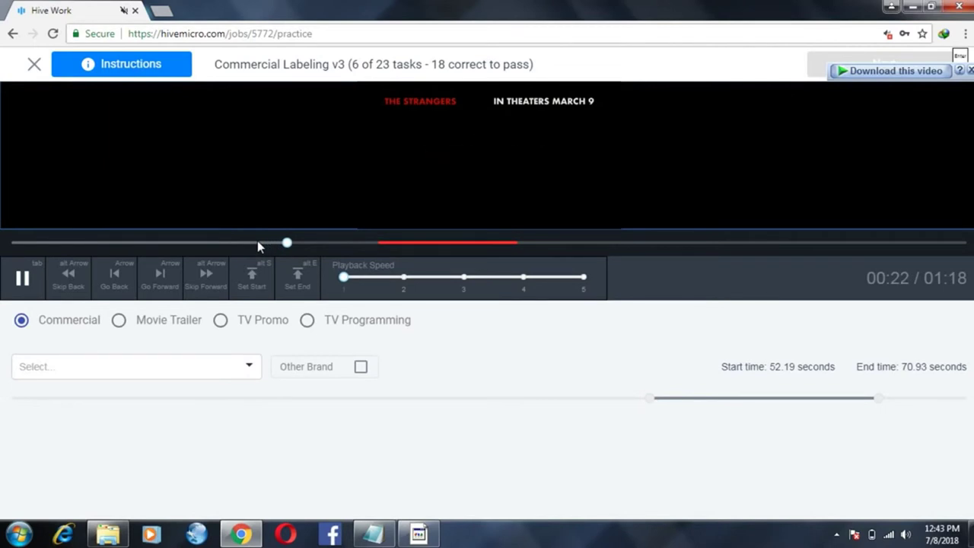
left_click(599, 231)
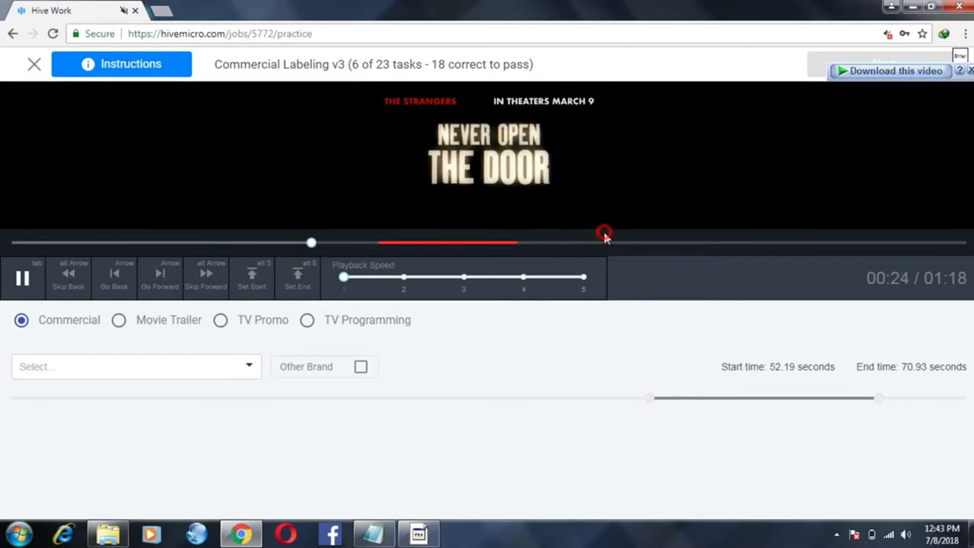
left_click(631, 244)
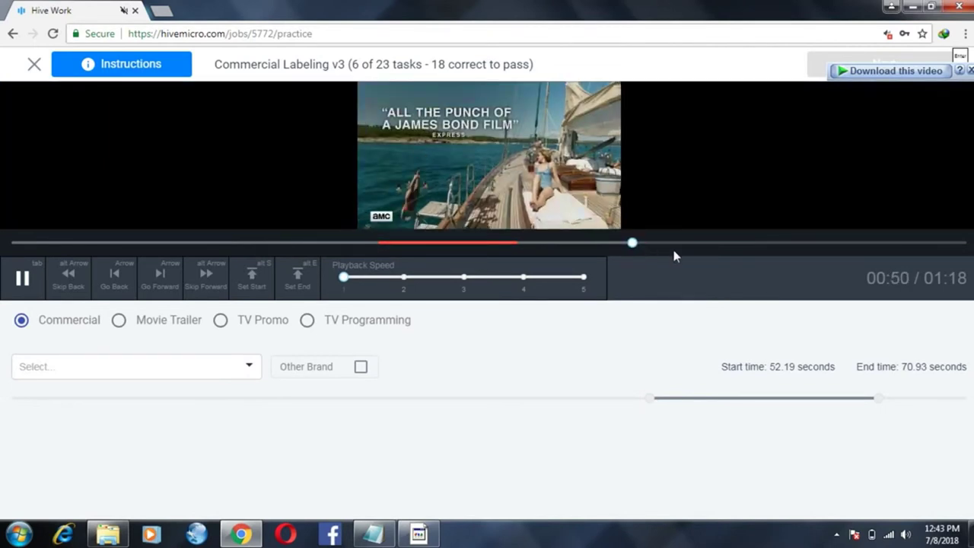
left_click(623, 243)
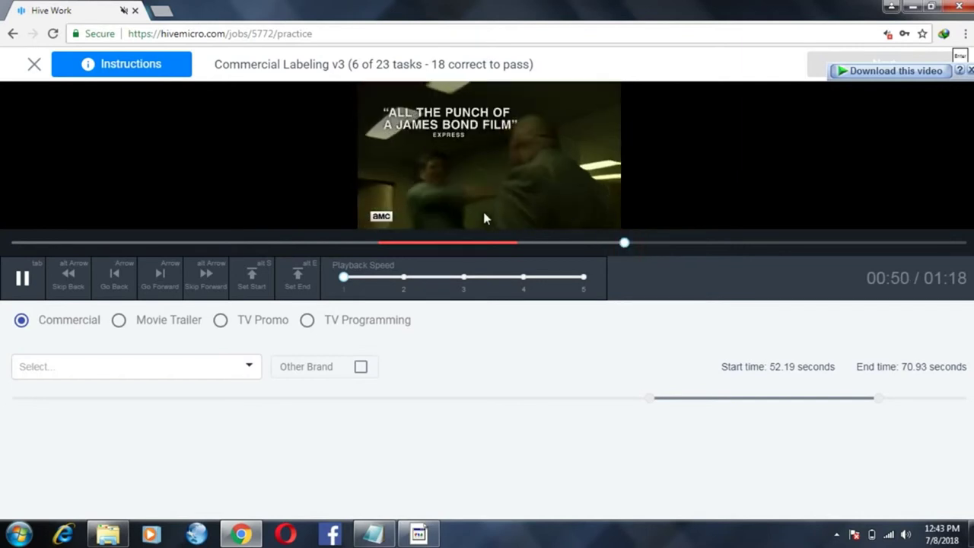
left_click(580, 242)
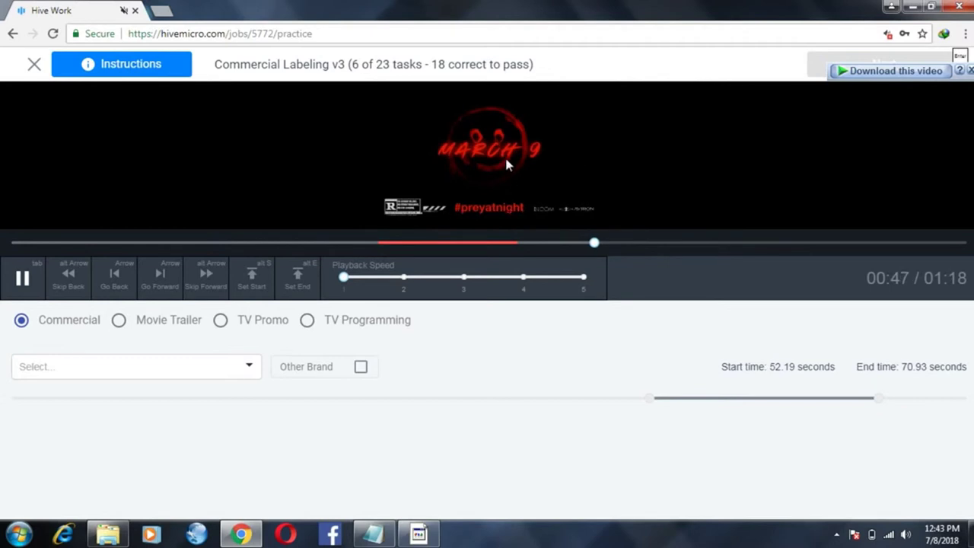
left_click(152, 325)
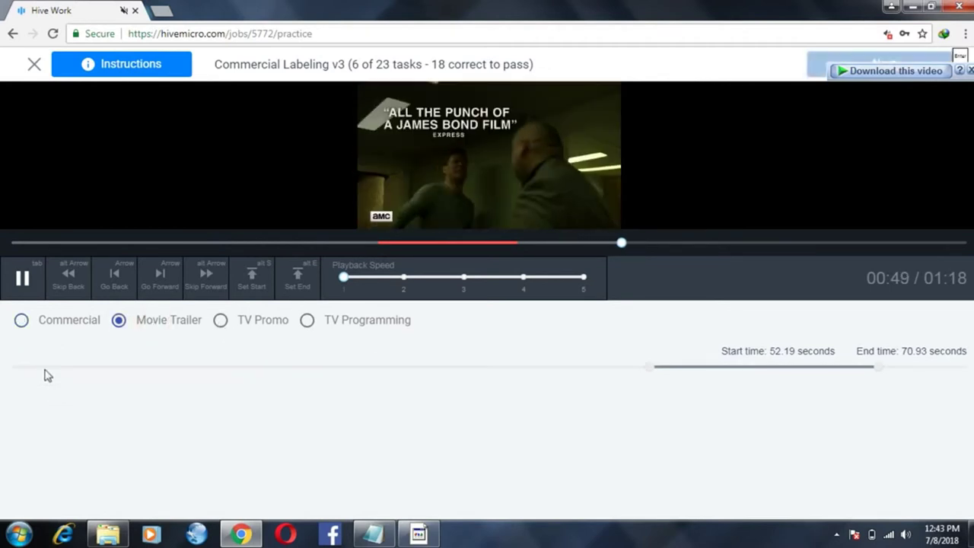
Set the sixth clip's trailer start time to 18.00 seconds and its end time to 47.60 seconds
left_click(220, 378)
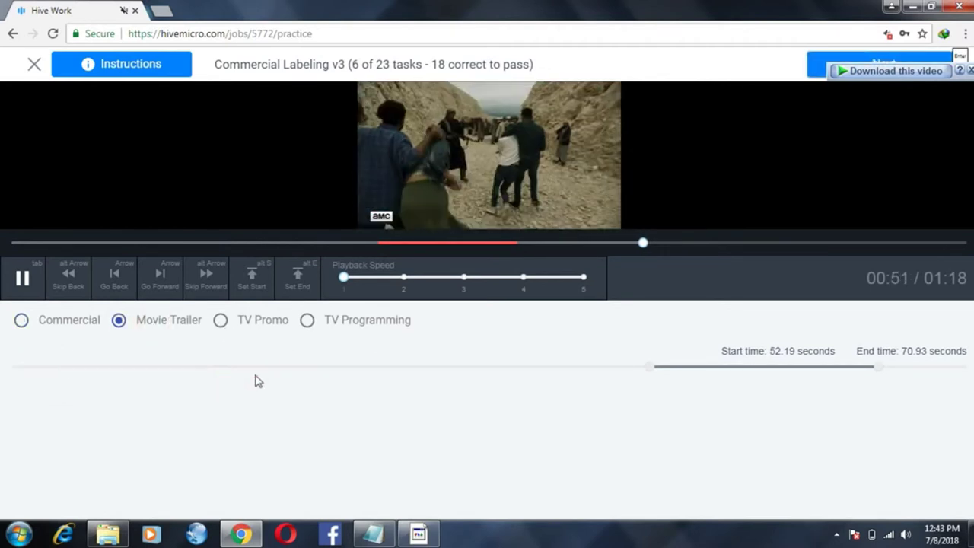
left_click(292, 367)
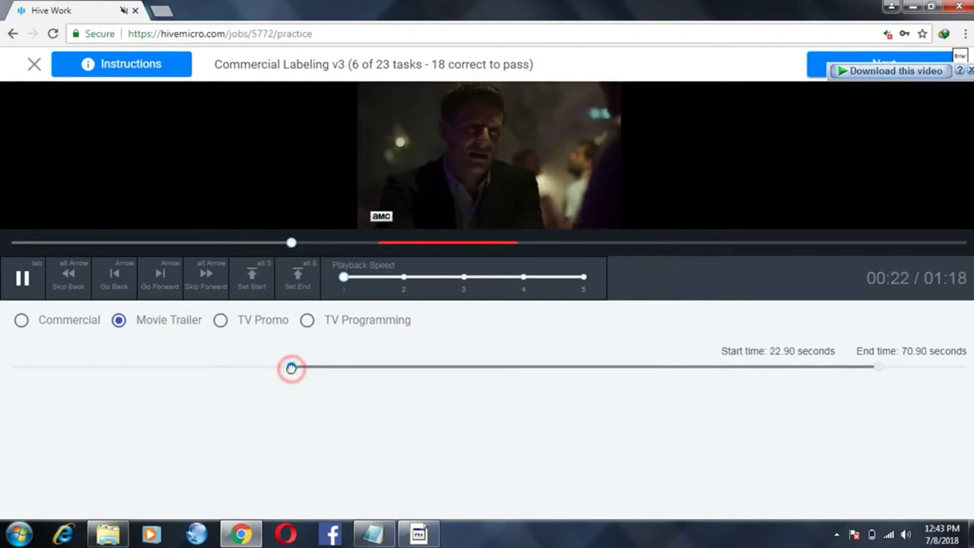
left_click_drag(324, 365, 281, 368)
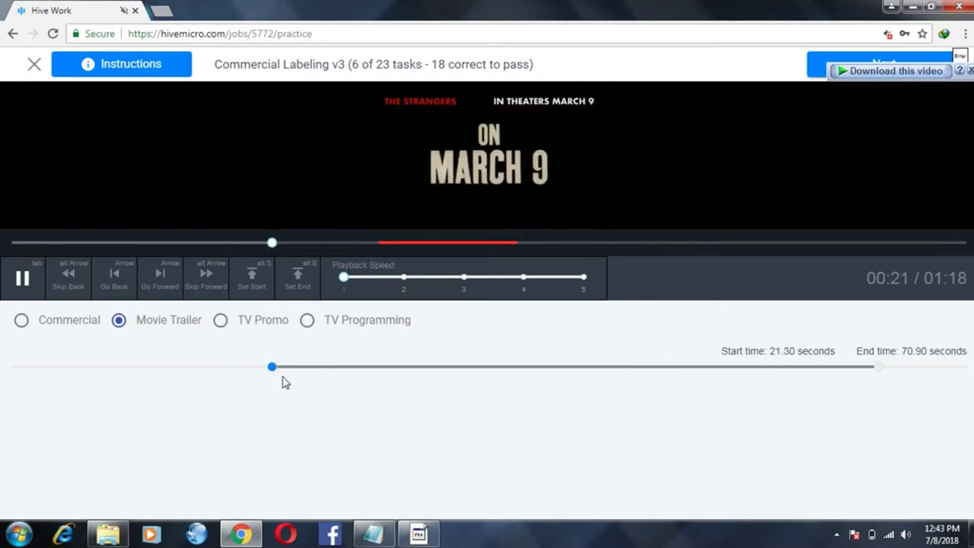
left_click_drag(272, 367, 207, 368)
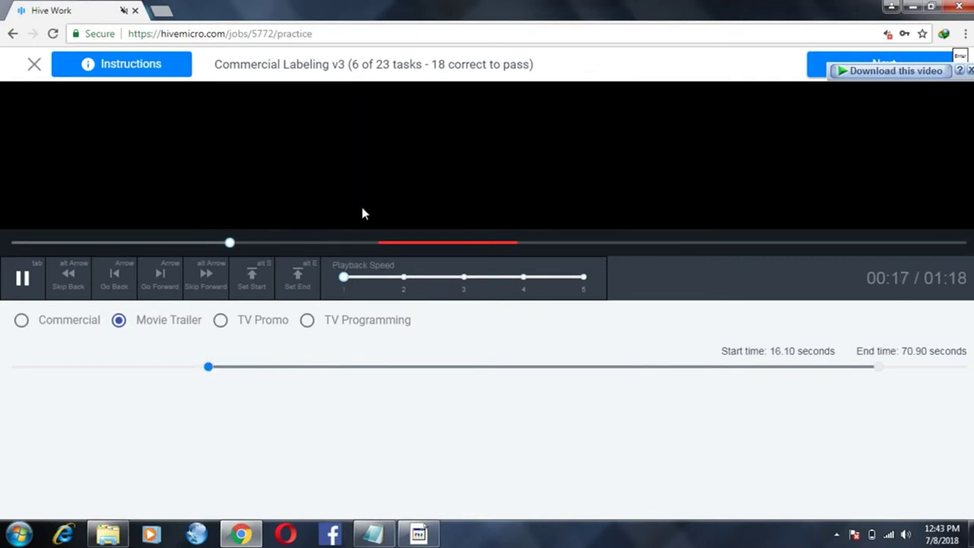
left_click_drag(206, 365, 211, 366)
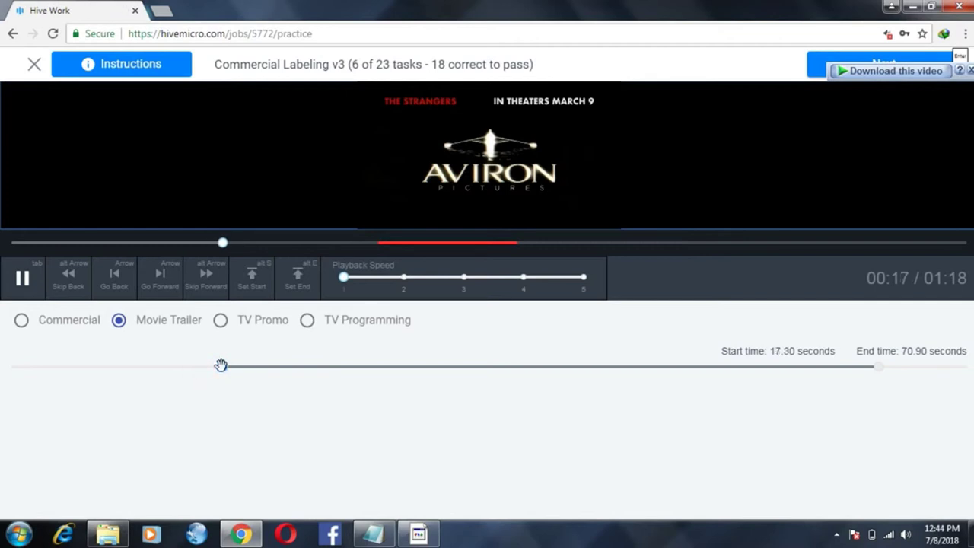
left_click(221, 366)
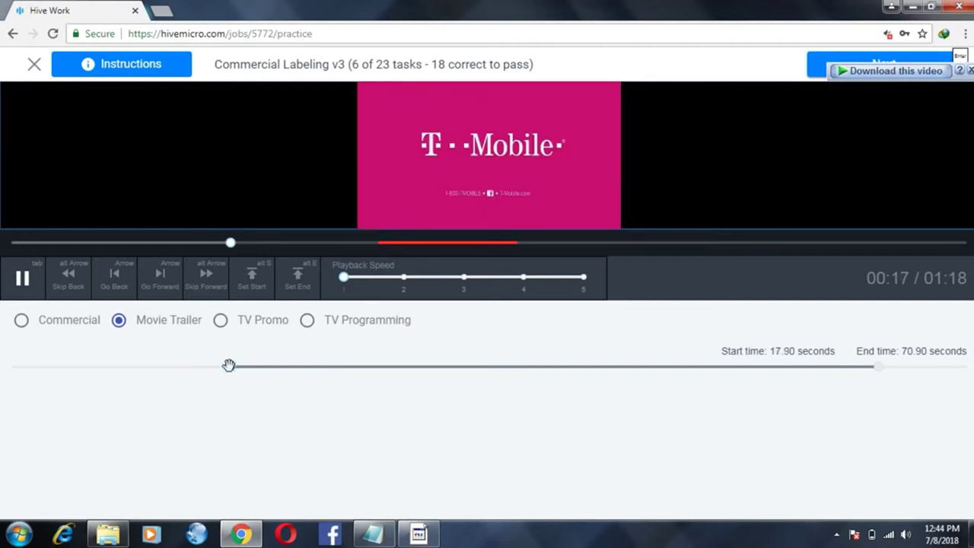
left_click_drag(243, 366, 230, 369)
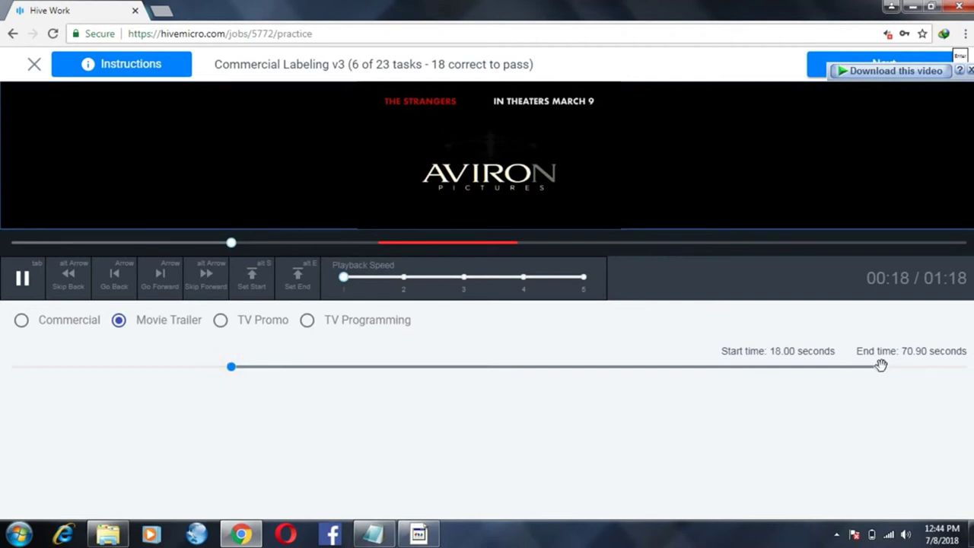
left_click_drag(813, 364, 602, 334)
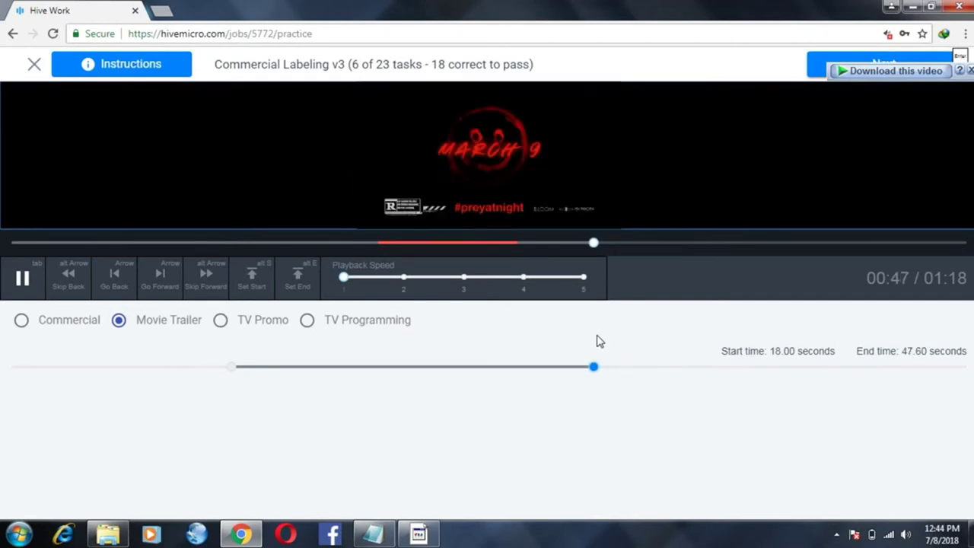
Submit the sixth task's answer and start the section test on commercials whose brand is not listed
left_click(822, 67)
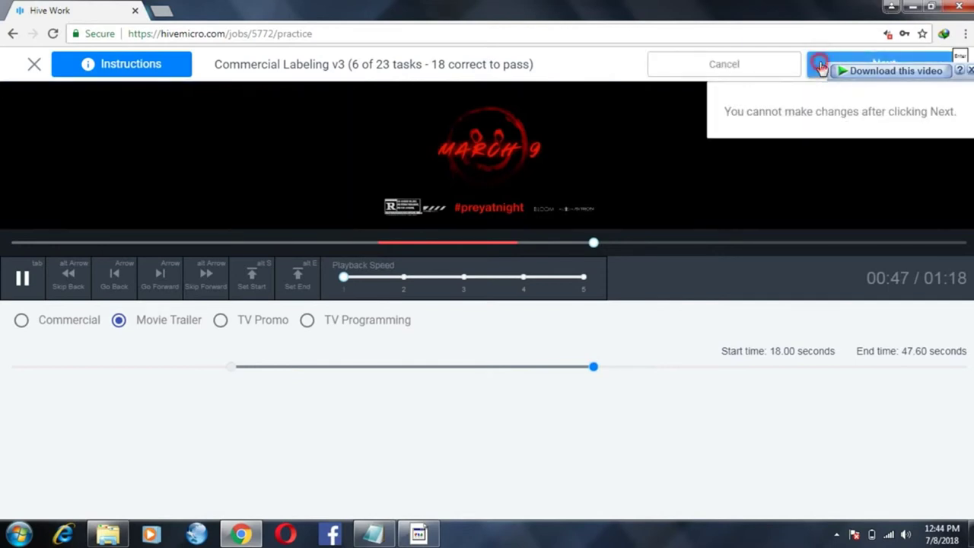
left_click(822, 67)
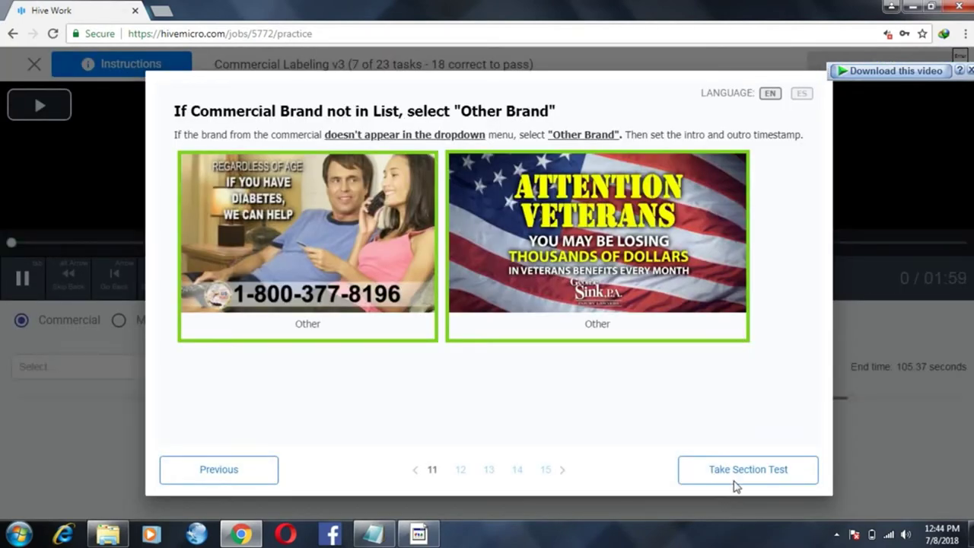
left_click(717, 470)
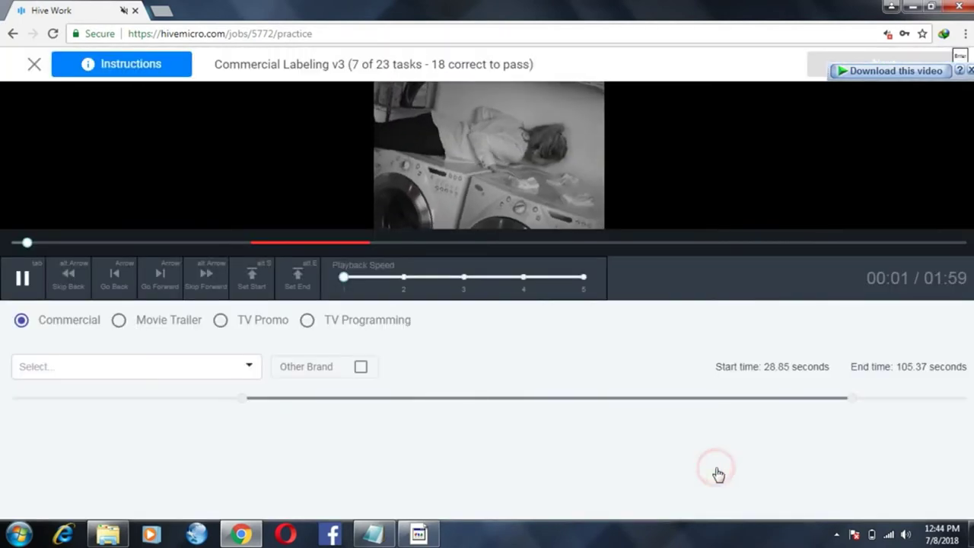
Sample the seventh clip inside and after its red-marked segment to identify the advertised brand
left_click(294, 242)
left_click(553, 242)
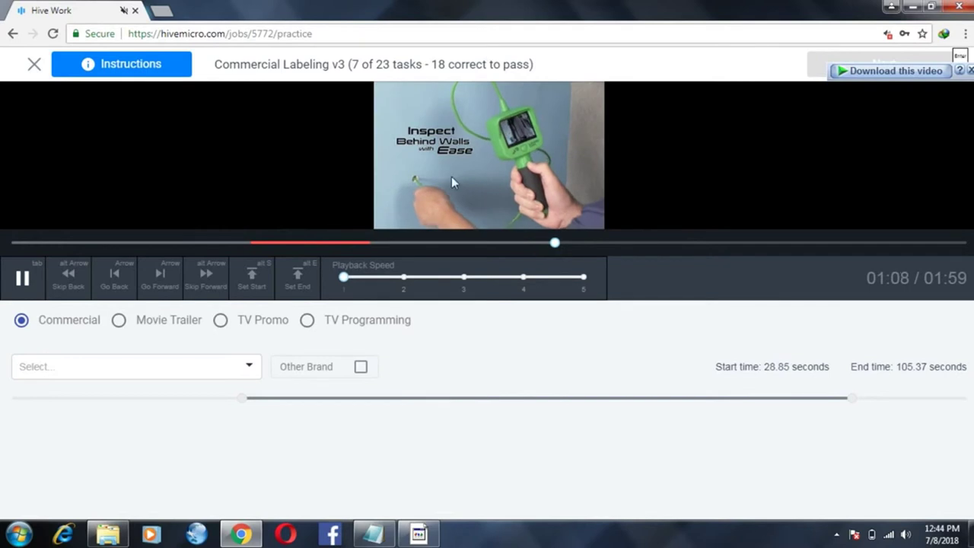
left_click(732, 242)
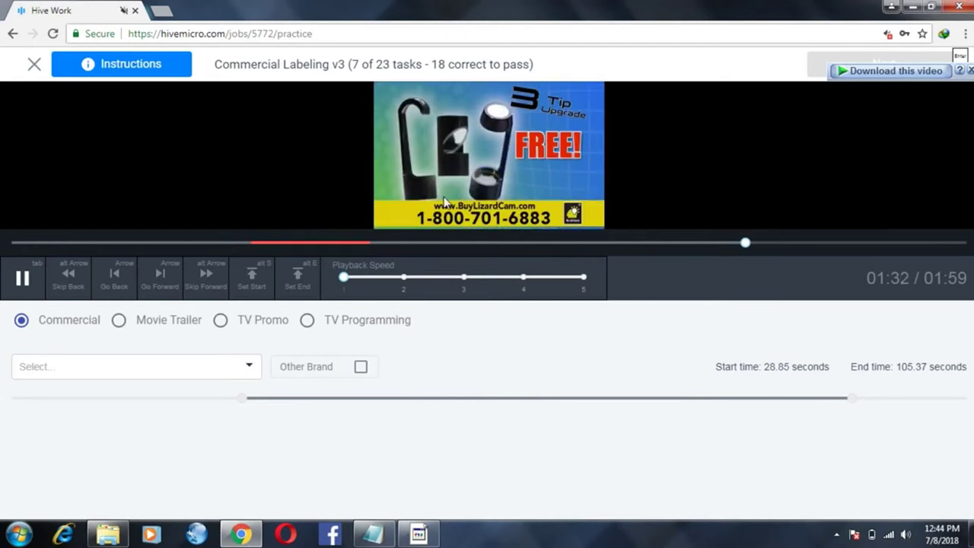
Search the brand list for "buyliza", clear the search and mark the seventh clip's commercial as Other Brand
left_click(156, 368)
type("buy")
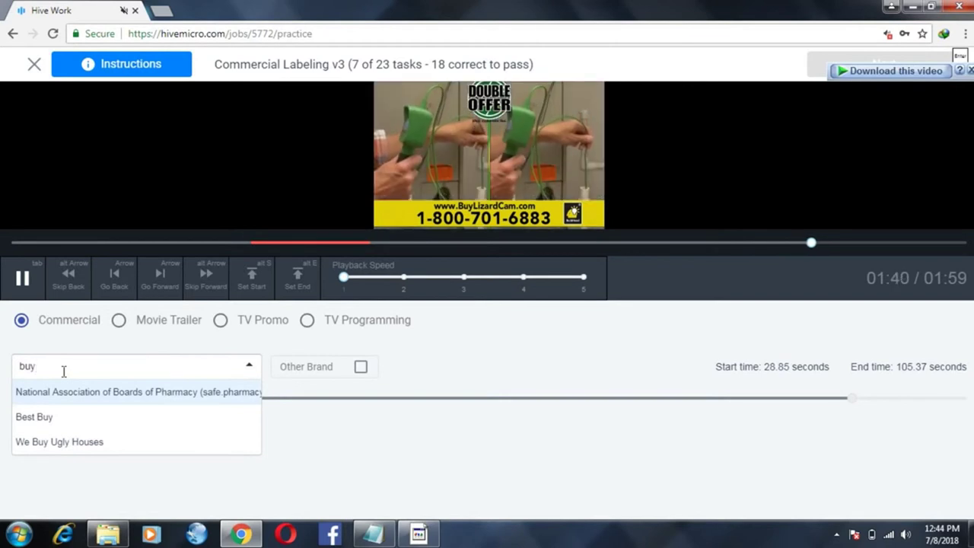
type("liza")
key("BackSpace")
key("BackSpace")
key("BackSpace")
key("BackSpace")
key("BackSpace")
key("BackSpace")
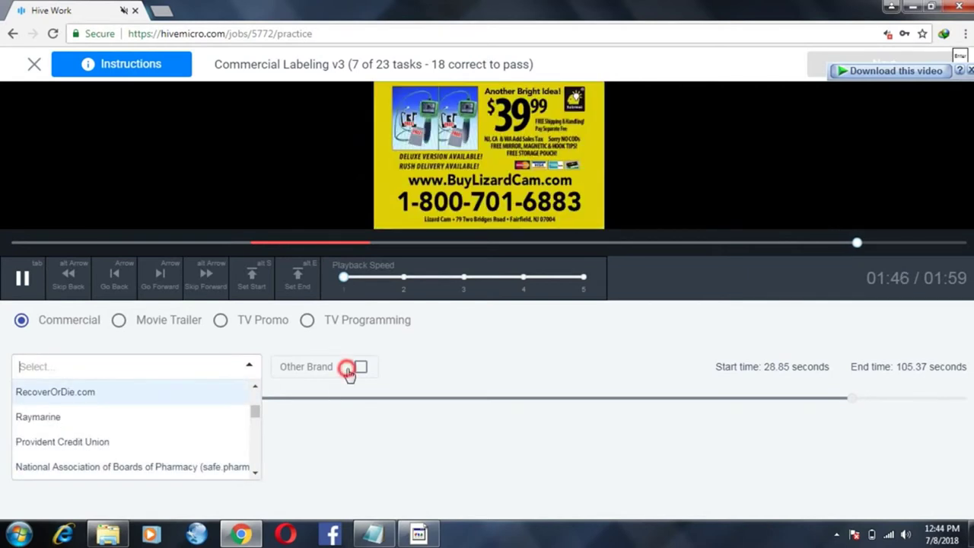
left_click(348, 371)
Set the seventh clip's start time to 0.10 seconds and end time to 119.80 seconds, and submit the answer
left_click_drag(850, 398, 673, 393)
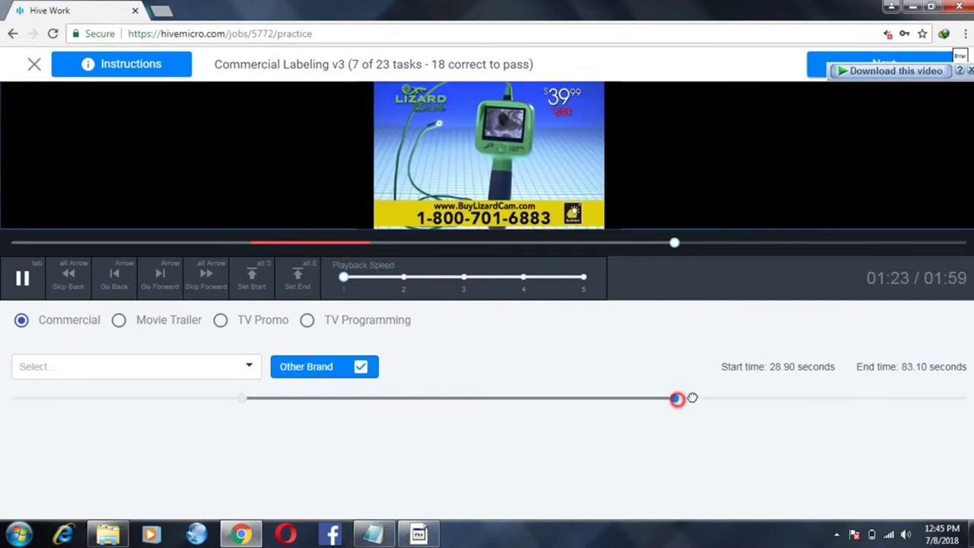
left_click_drag(674, 398, 966, 398)
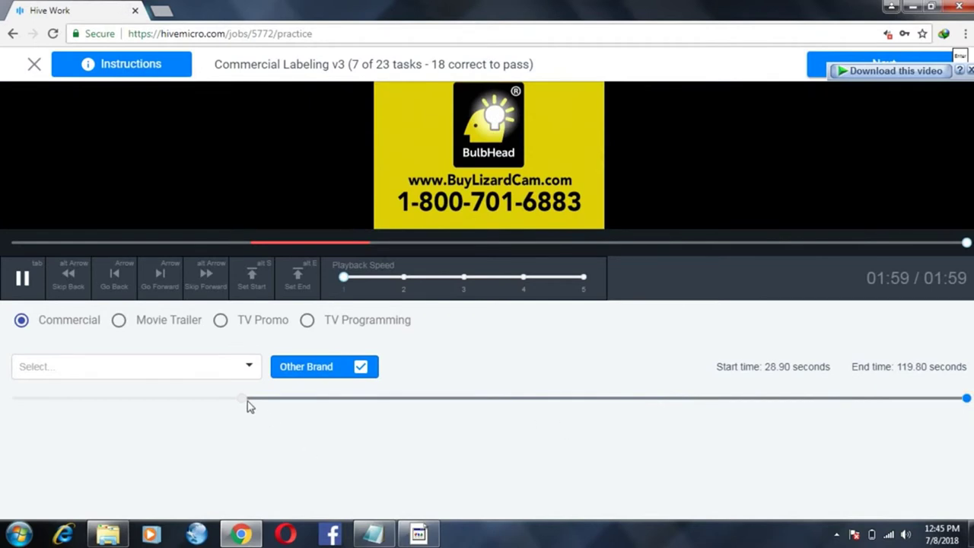
left_click_drag(244, 398, 136, 398)
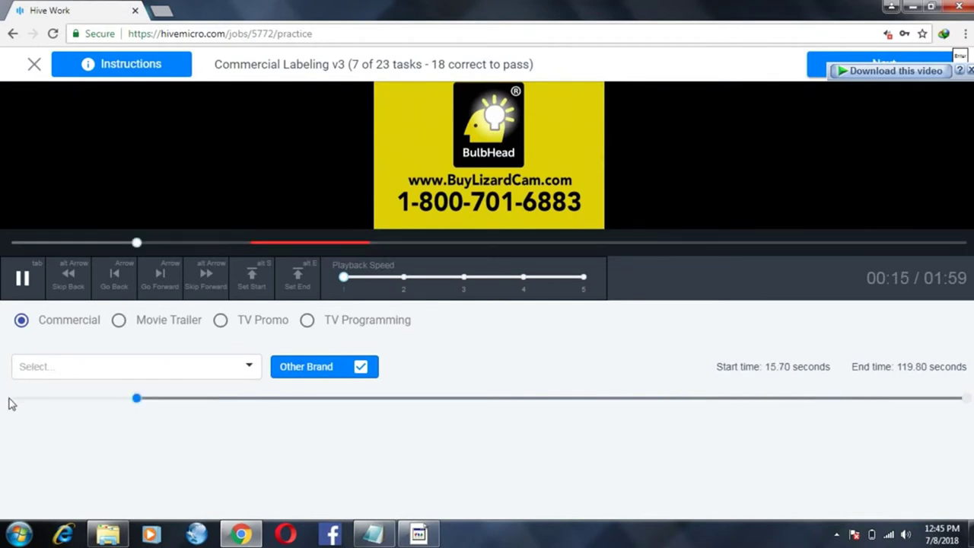
left_click_drag(14, 399, 1, 414)
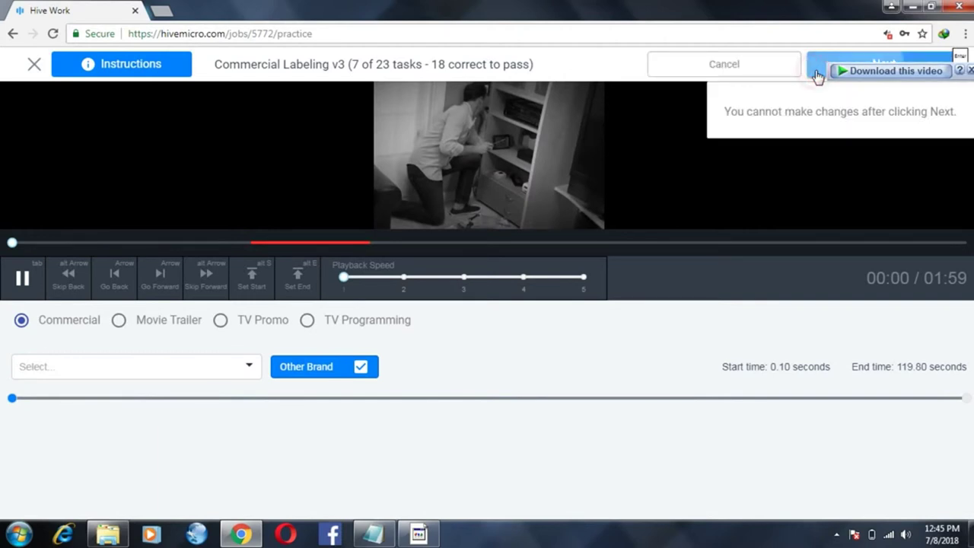
left_click(818, 75)
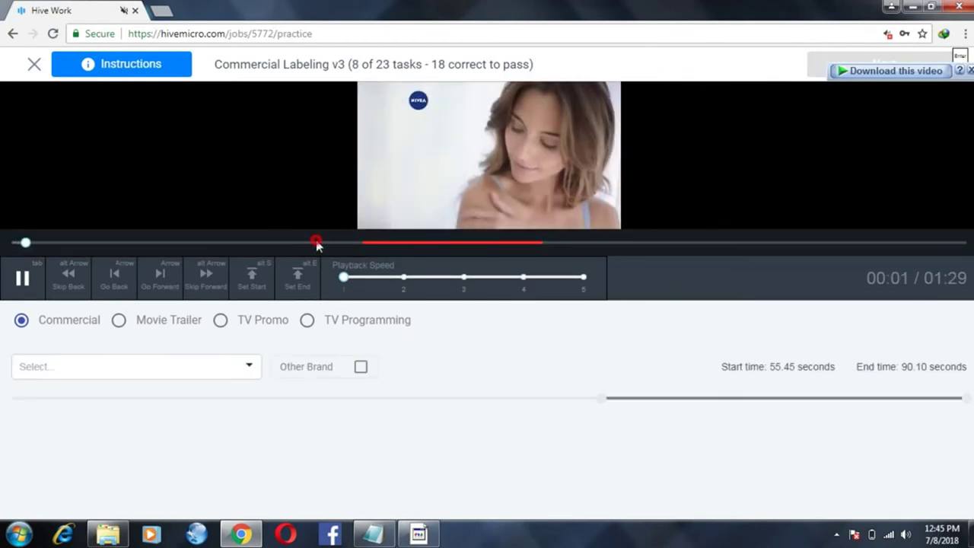
Check the eighth clip just before its red-marked segment and set its brand to Cancer Treatment Centers of America
left_click(315, 242)
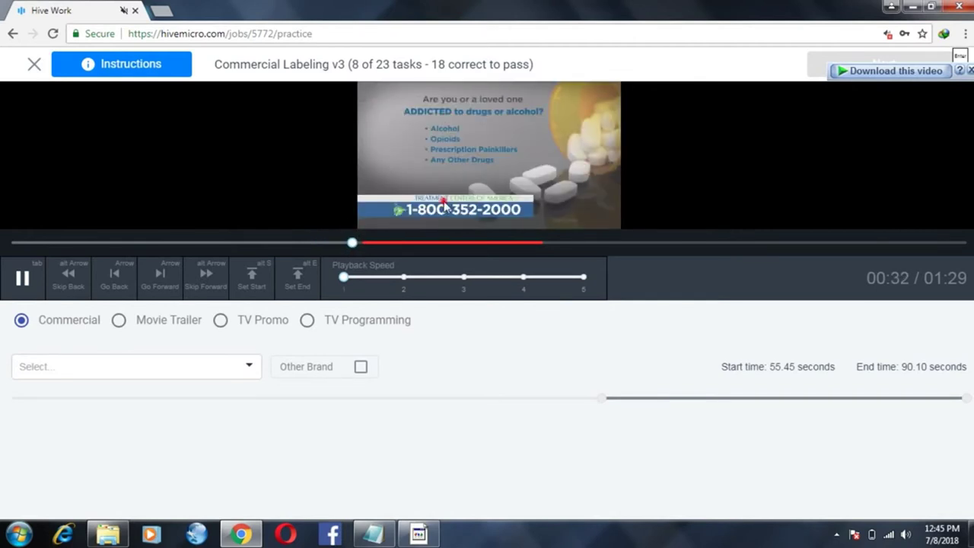
left_click(149, 366)
type("trea")
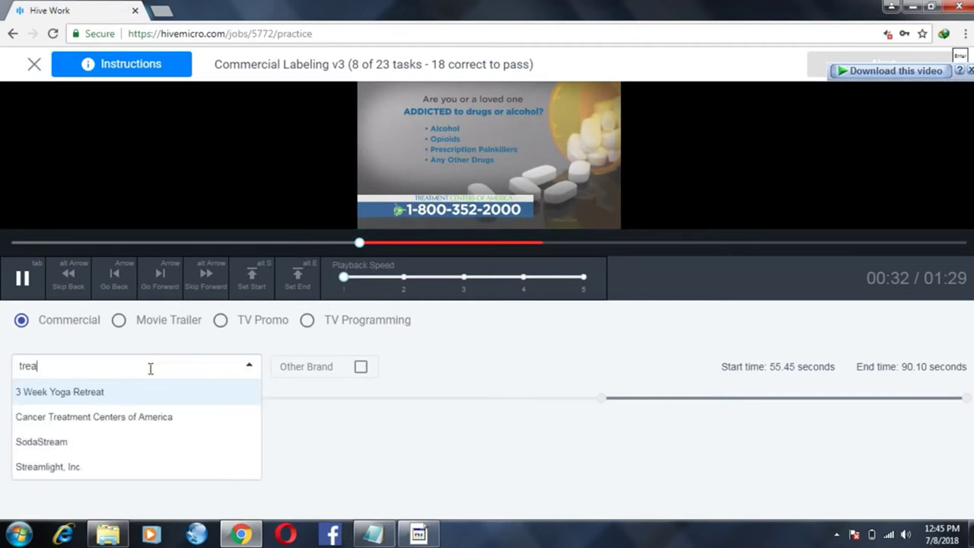
type("t")
left_click(130, 409)
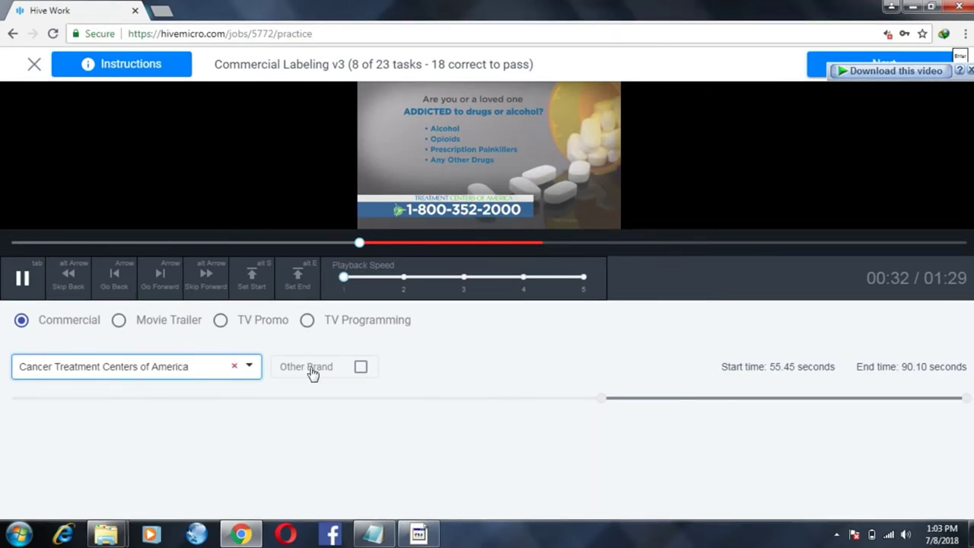
Set the eighth clip's start time to 30.50 seconds and end time to 59.90 seconds, and dismiss the pop-up advertisement
left_click_drag(605, 398, 340, 397)
left_click(338, 397)
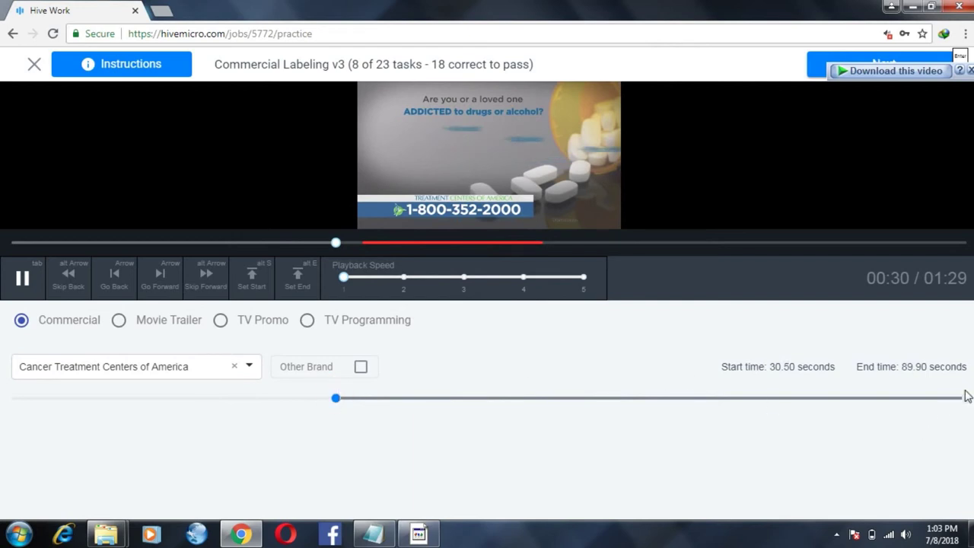
left_click_drag(968, 396, 646, 397)
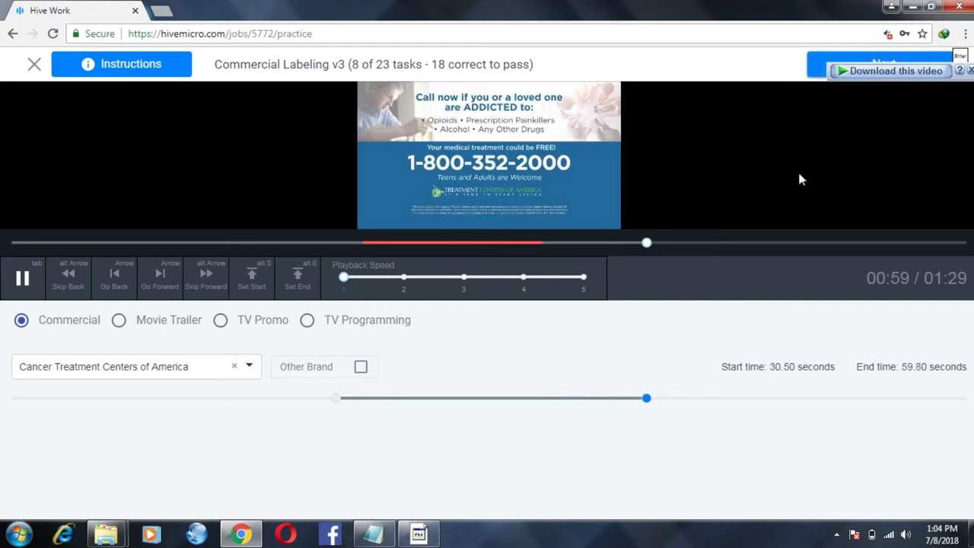
key("Right")
key("Right")
key("Left")
key("Left")
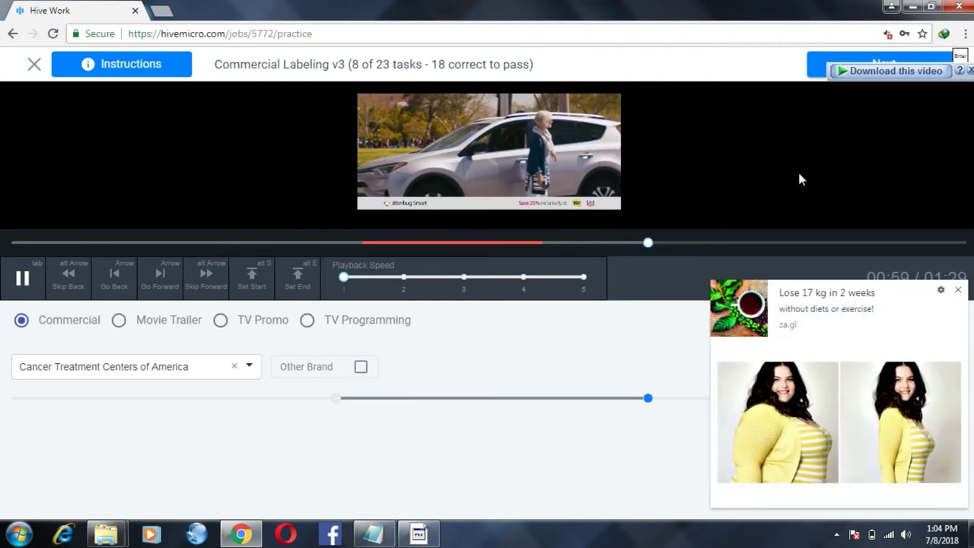
left_click(958, 291)
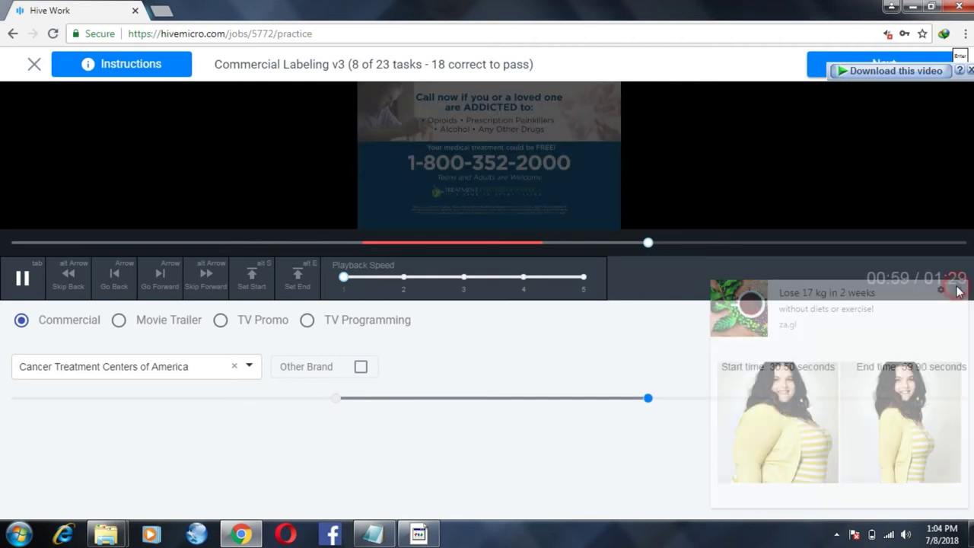
Submit the eighth task's answer and go through the labeling pro-tips to begin the ninth task
left_click(825, 64)
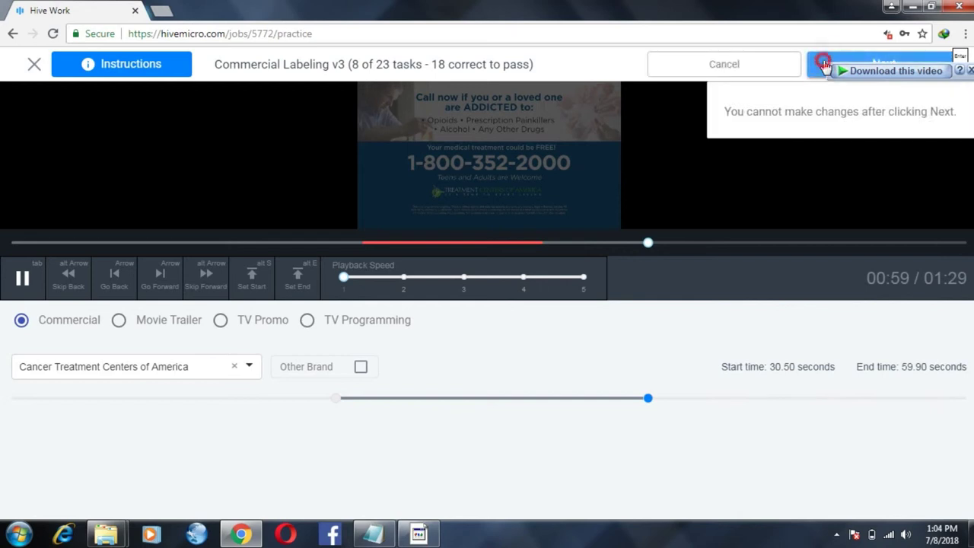
left_click(885, 59)
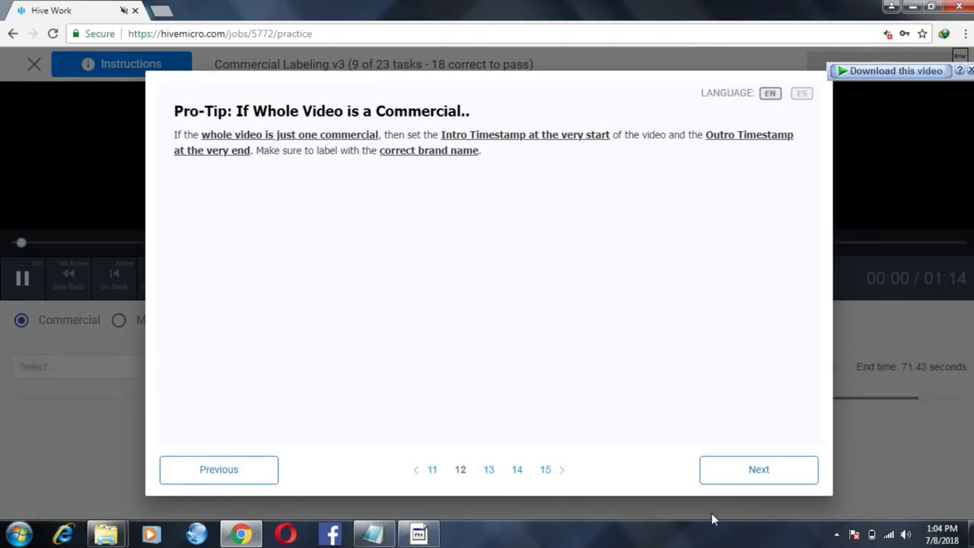
left_click(762, 472)
left_click(789, 471)
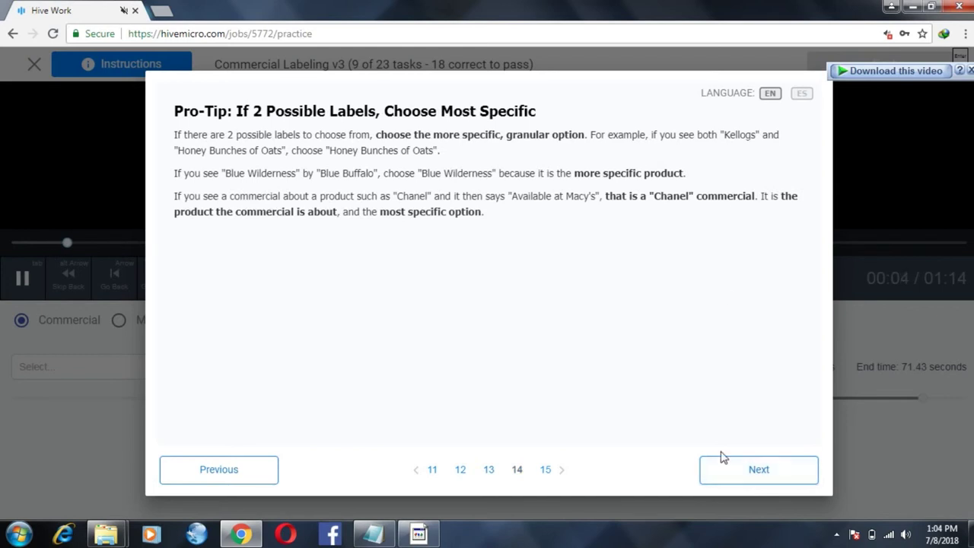
left_click(748, 485)
left_click(744, 483)
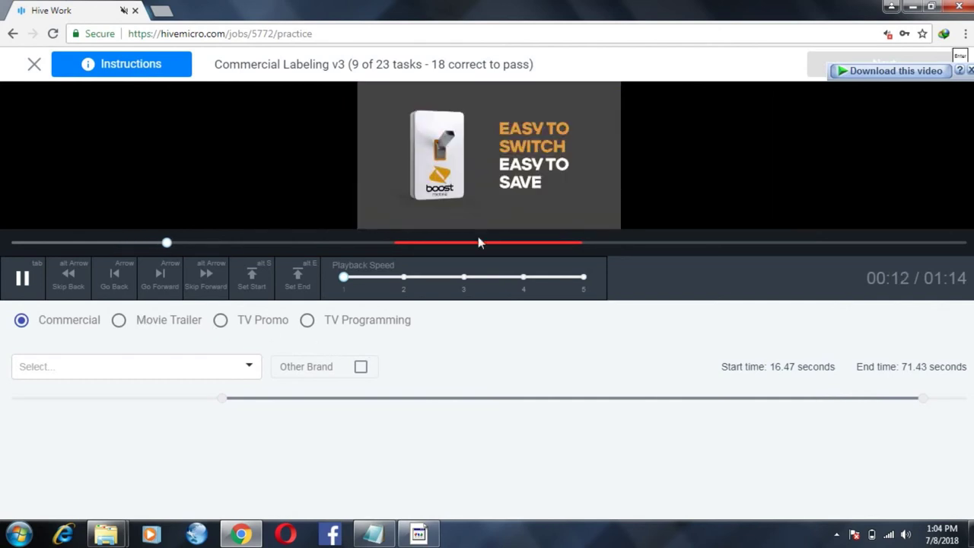
Check the ninth clip within its red-marked segment and set its brand to Osteo Bi-Flex
left_click(427, 243)
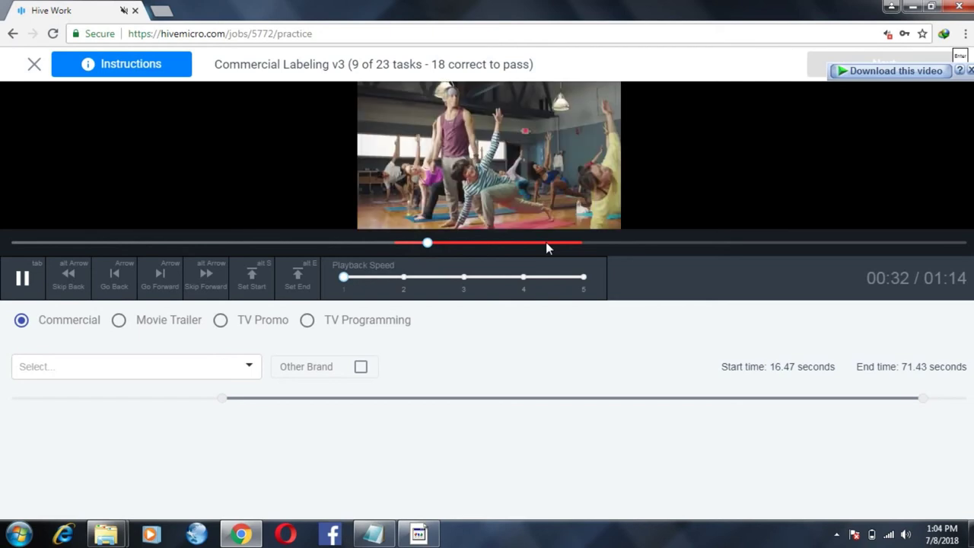
left_click(218, 362)
type("bi")
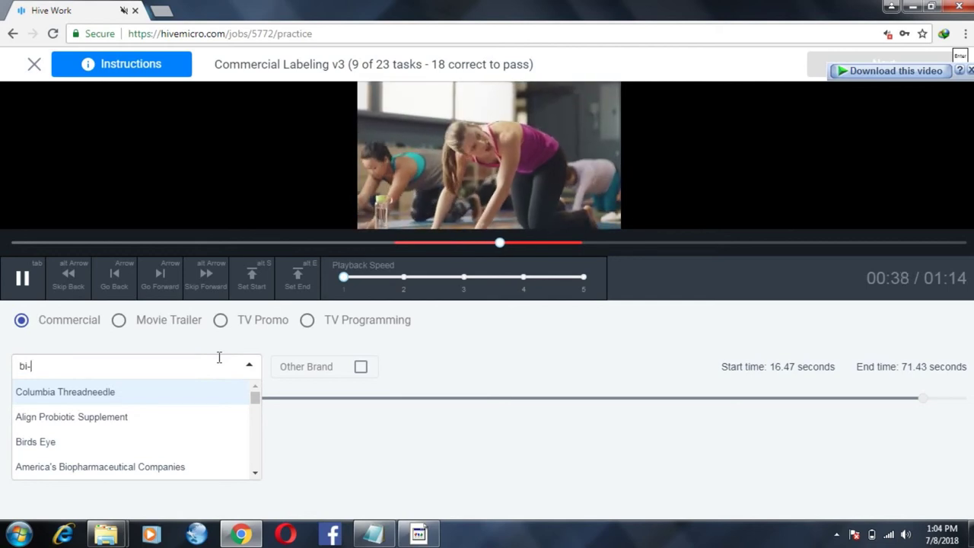
type("-f")
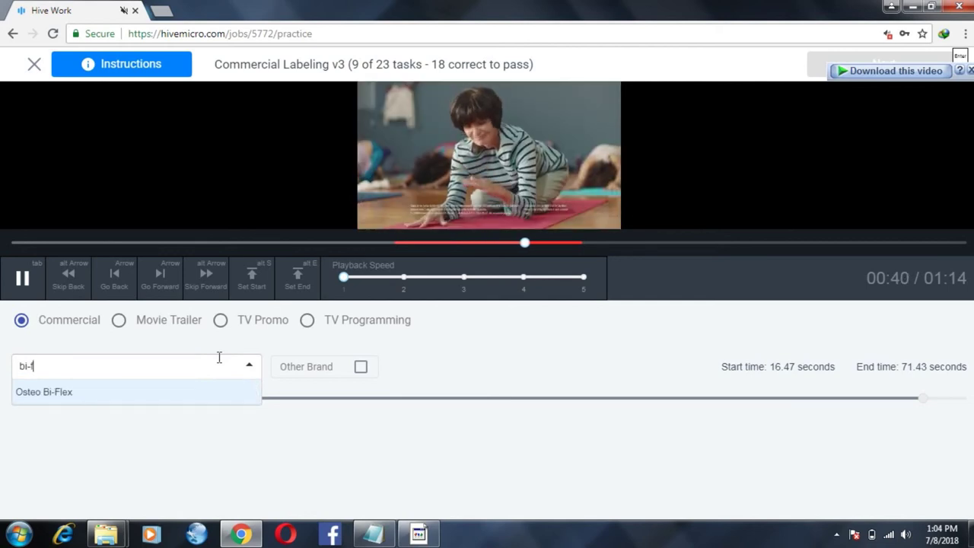
left_click(131, 397)
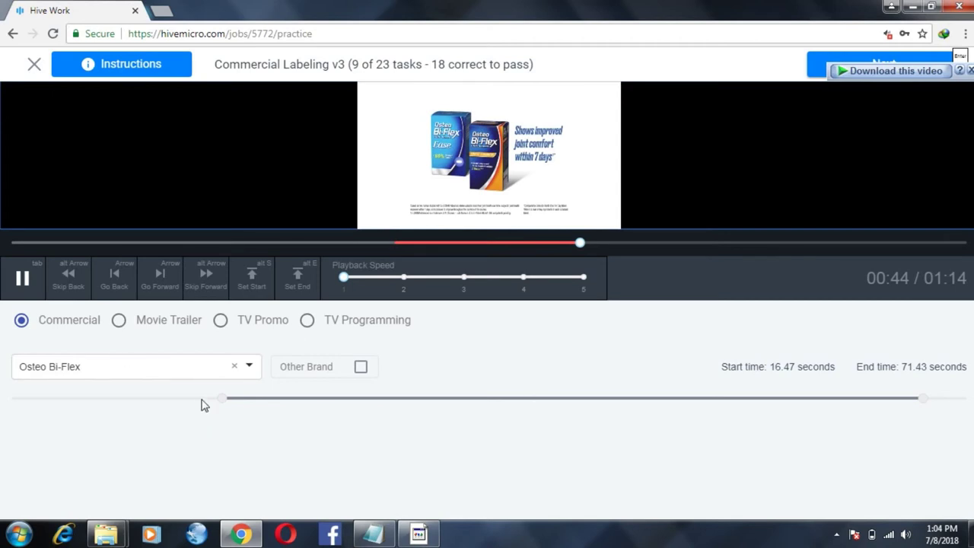
Set the ninth clip's start time to 12.00 seconds, submit the answer and continue to the tenth task
left_click_drag(228, 398, 166, 408)
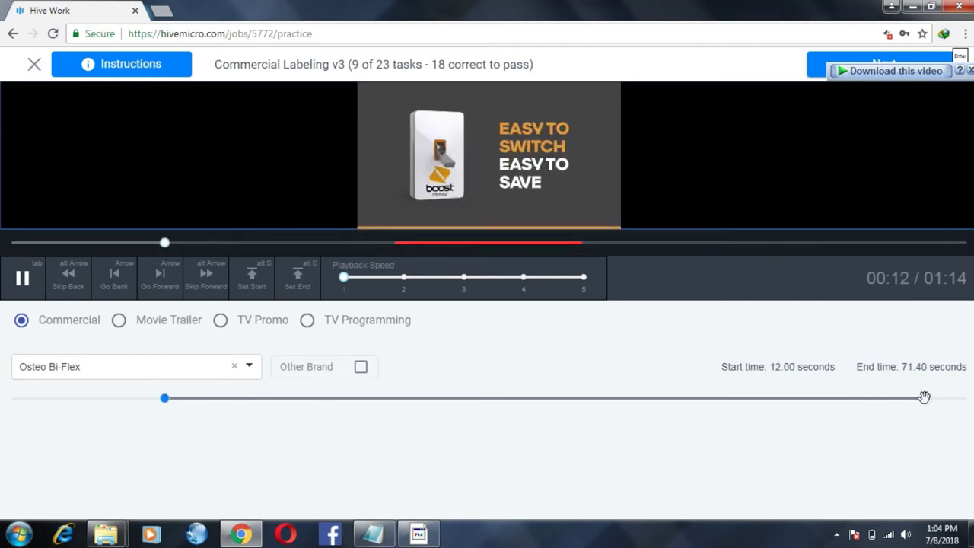
left_click(816, 71)
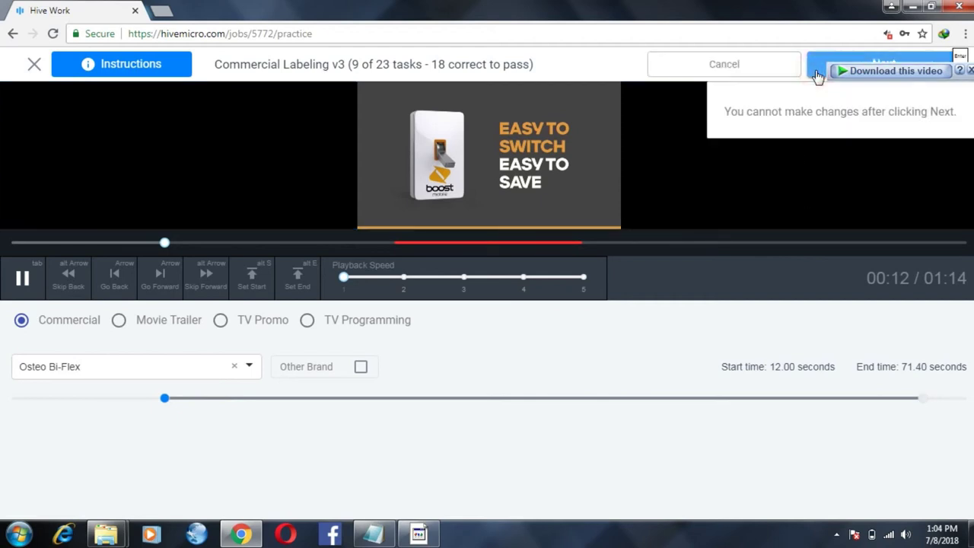
left_click(815, 70)
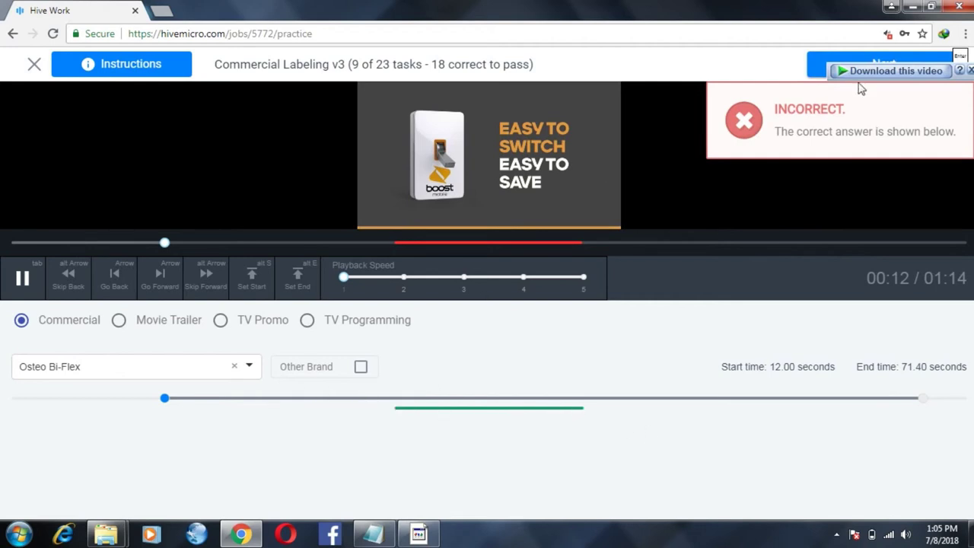
left_click_drag(450, 68, 430, 65)
left_click(816, 74)
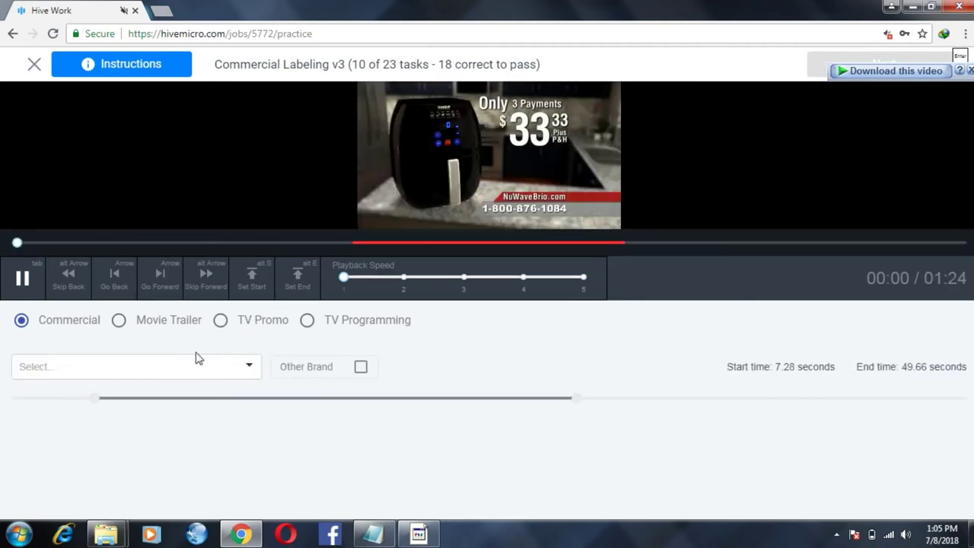
Quit the qualification test at the tenth task and close its result summary to return to the jobs page
left_click(183, 365)
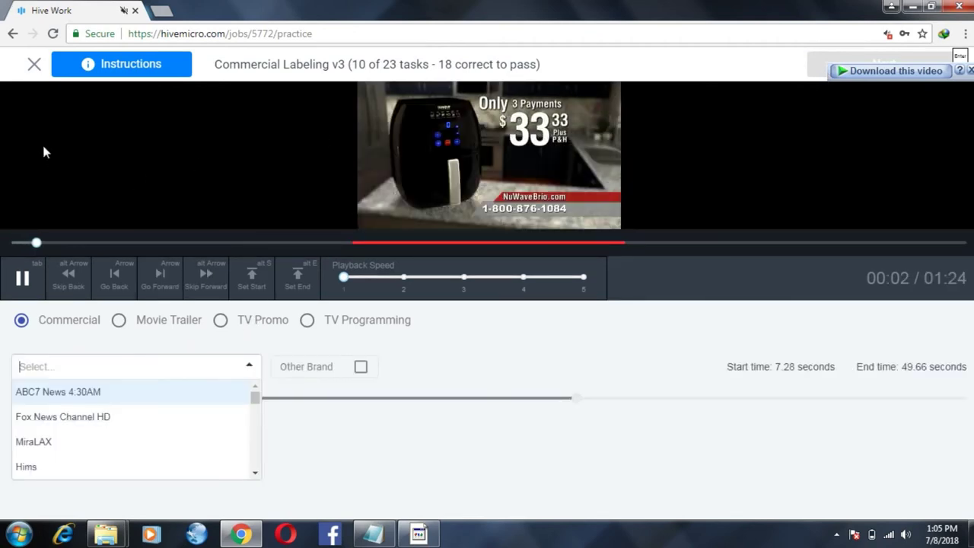
left_click(34, 64)
left_click(35, 67)
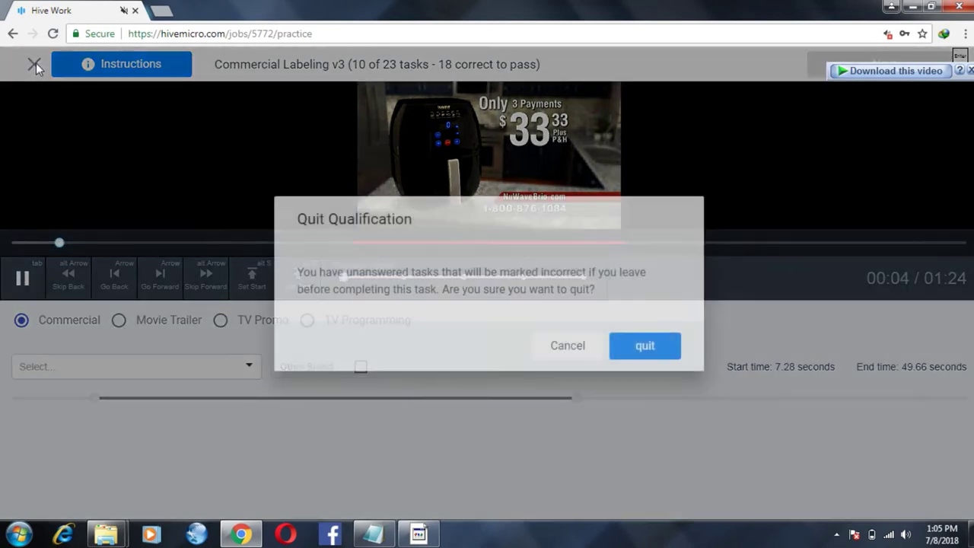
left_click(643, 345)
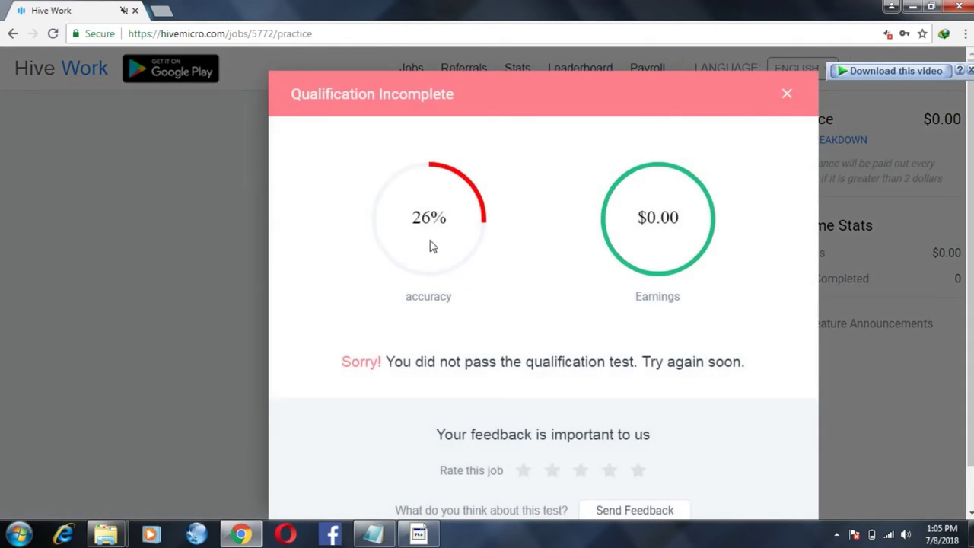
left_click(788, 95)
left_click(788, 95)
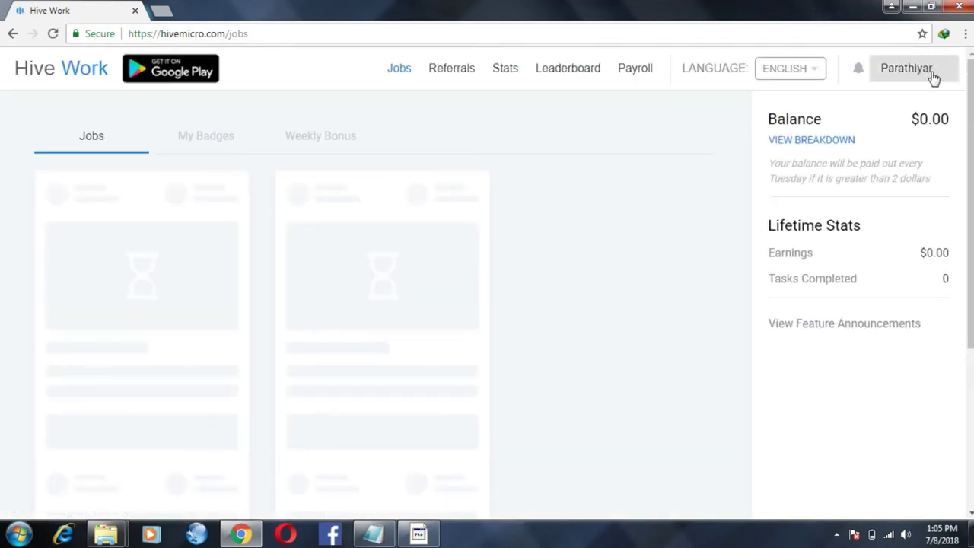
Log out of the current account and open the login page
left_click(933, 74)
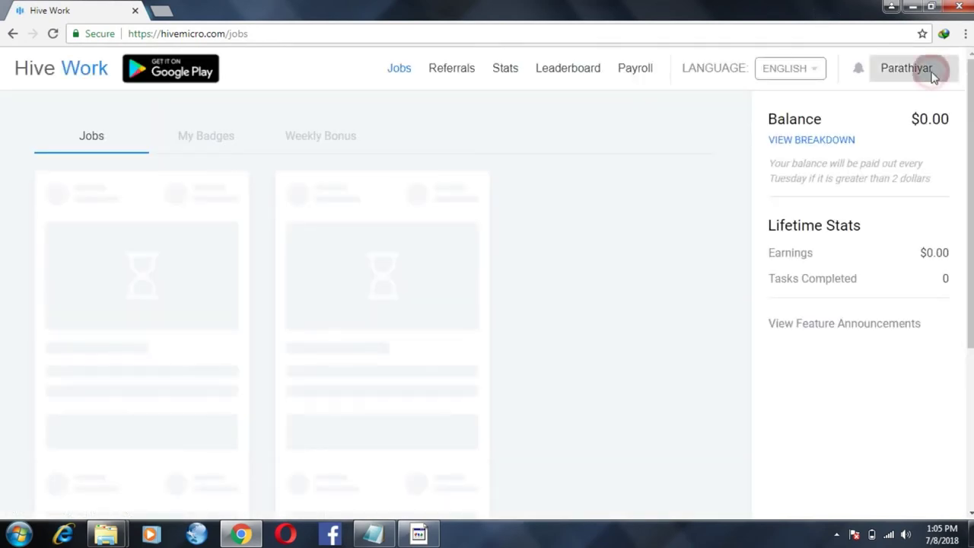
left_click(894, 152)
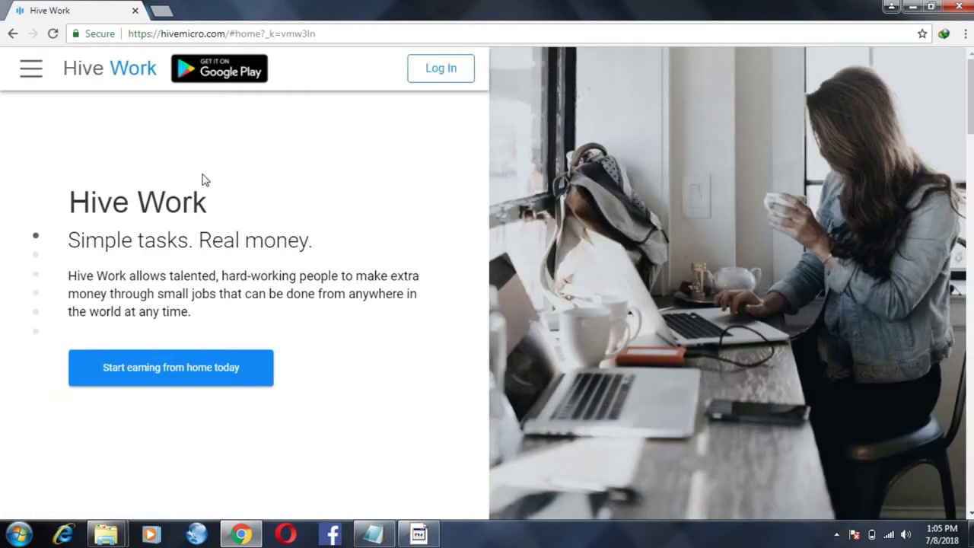
left_click(449, 69)
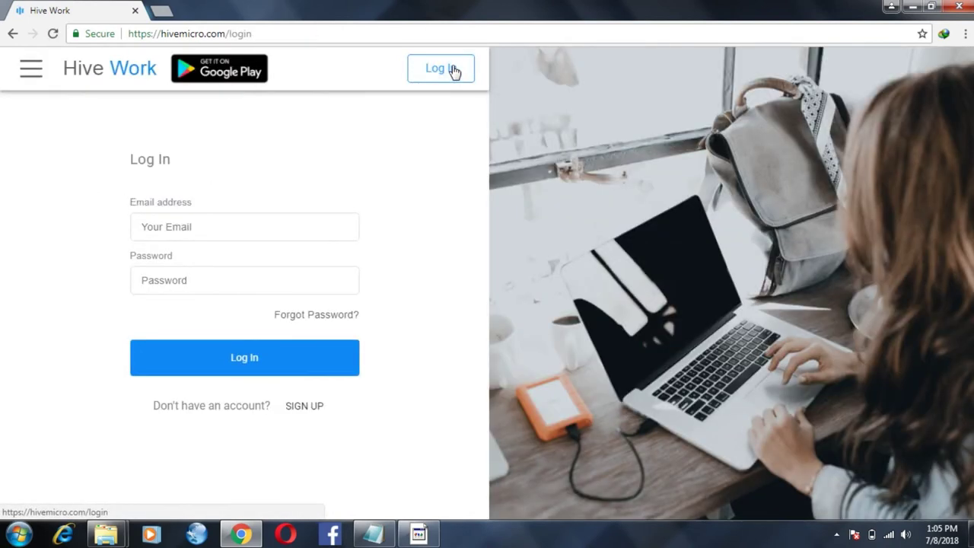
Log in to the other account with its email address and password, and dismiss the Hive Referral Program announcement
left_click(247, 221)
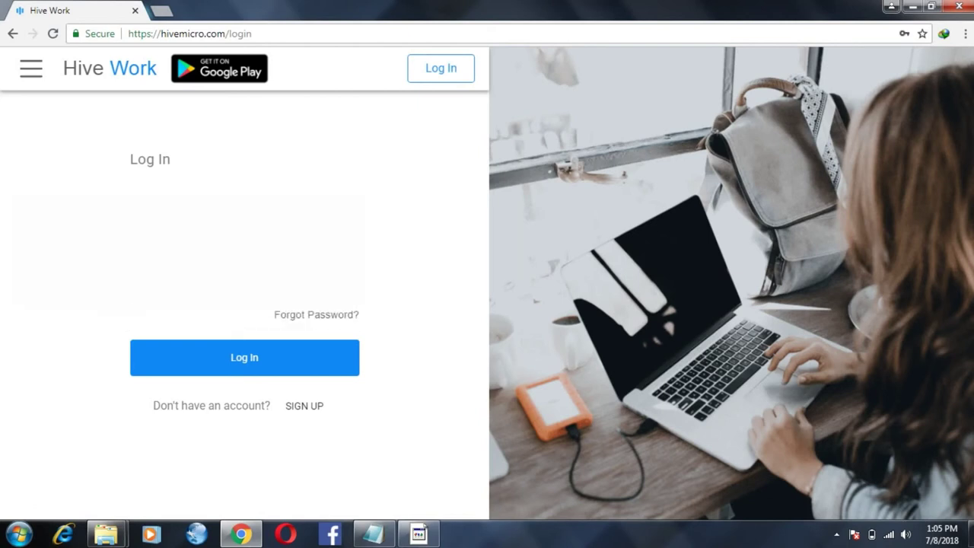
type("•••••")
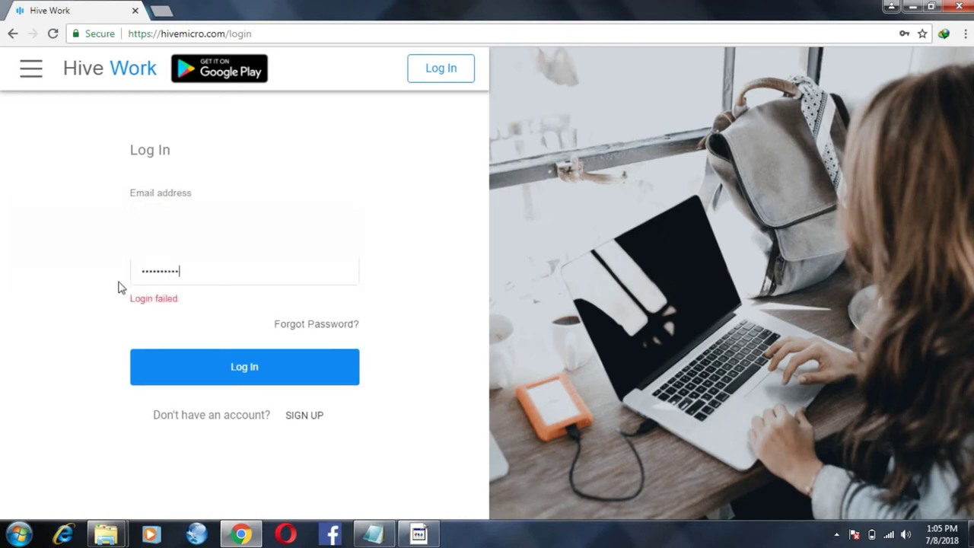
key("Return")
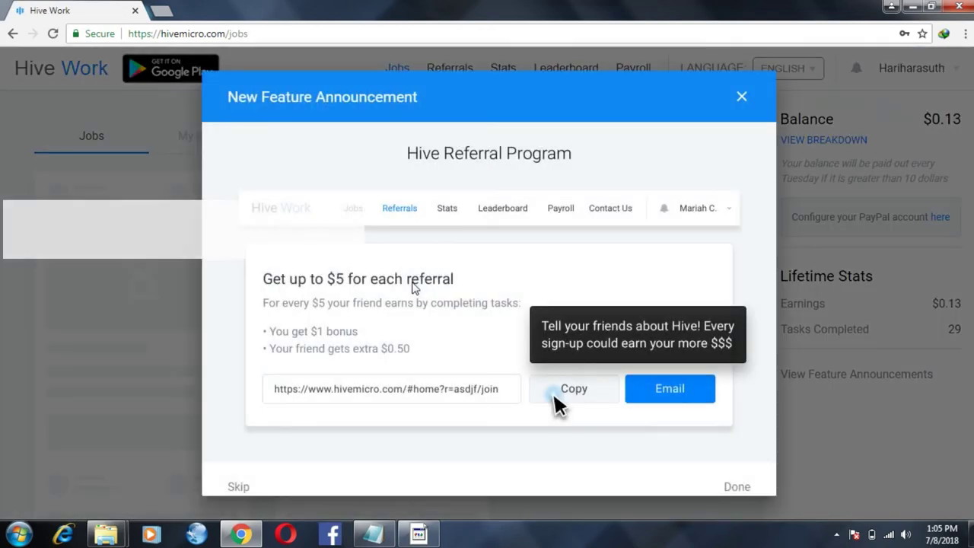
left_click(739, 98)
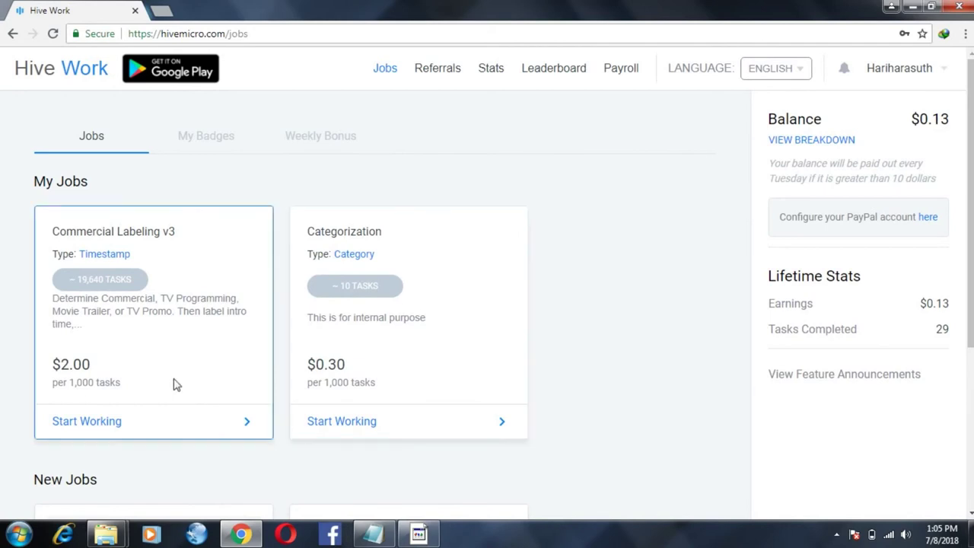
Start working on the Commercial Labeling v3 job and check the first clip up to and through its red-marked segment
left_click(214, 421)
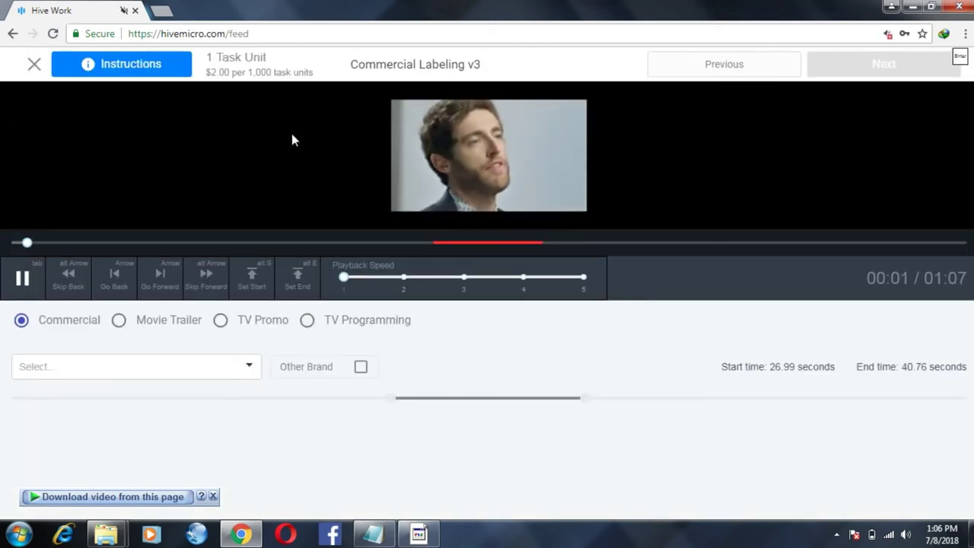
left_click(286, 242)
left_click(392, 244)
left_click(436, 244)
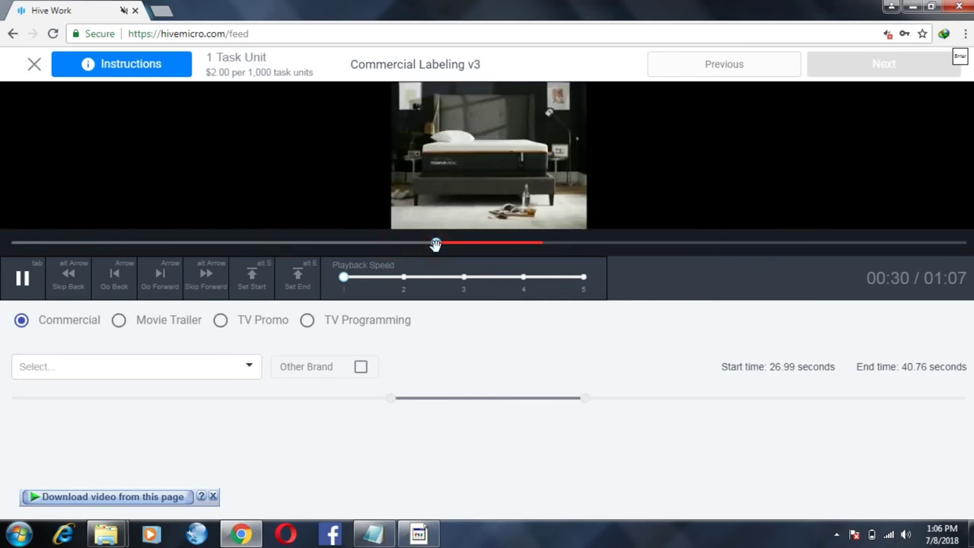
left_click(477, 243)
left_click(530, 244)
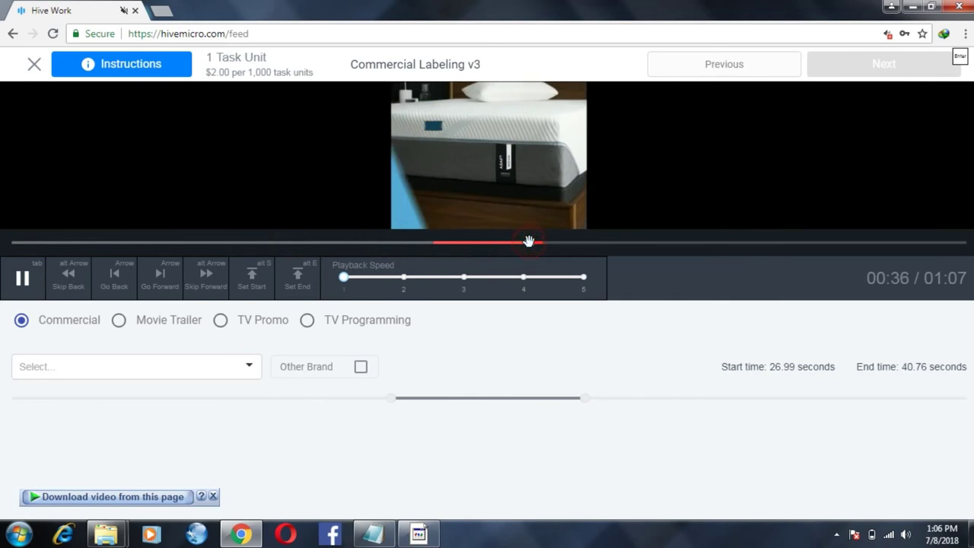
left_click(557, 244)
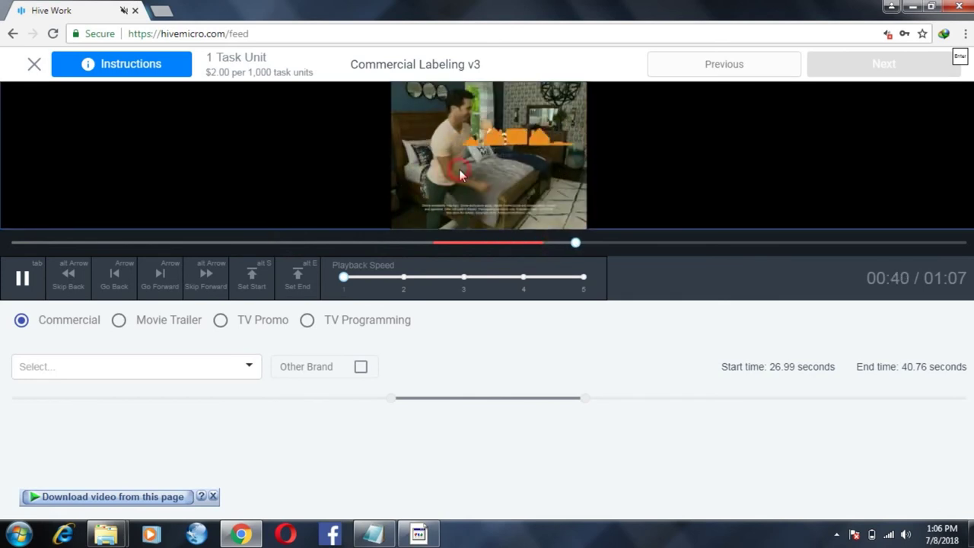
Set the clip's brand to Ashley HomeStore
left_click(161, 369)
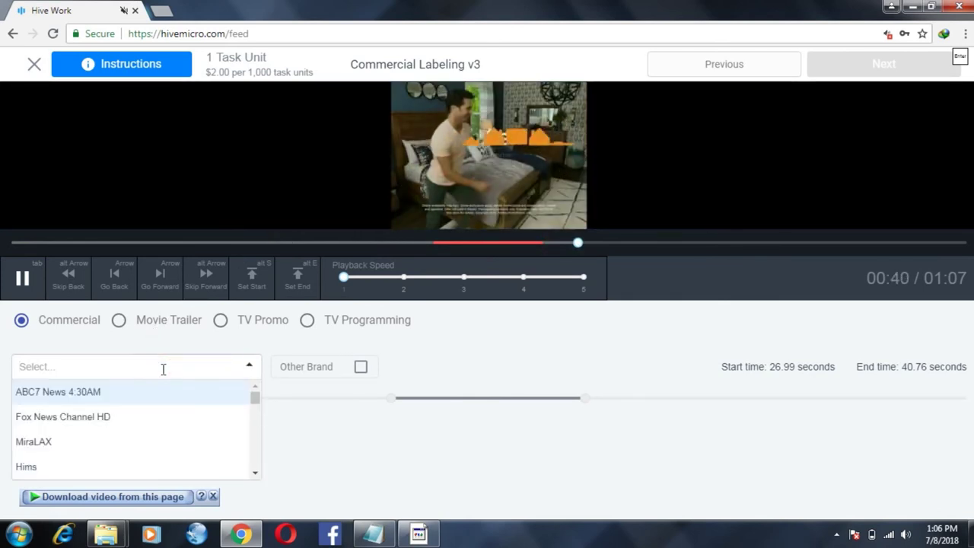
type("ash")
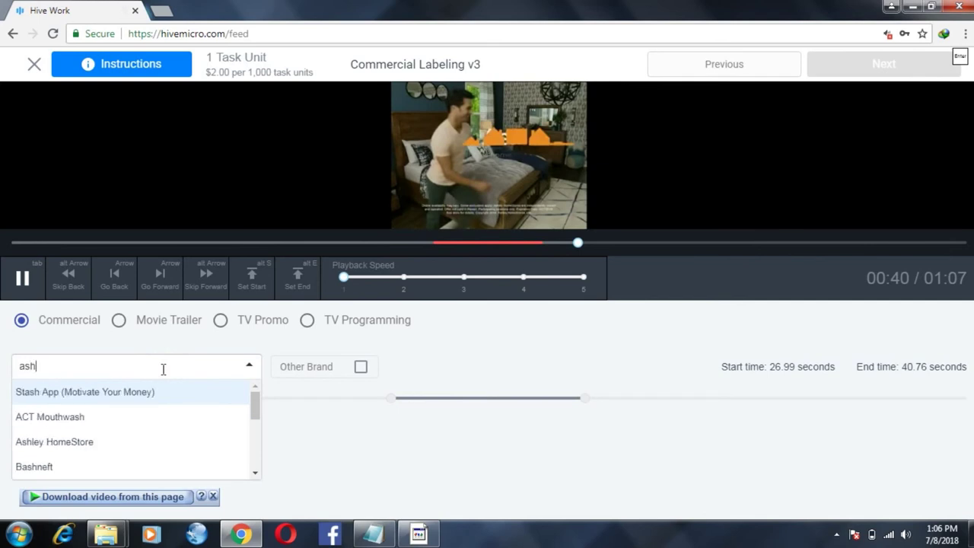
left_click(58, 446)
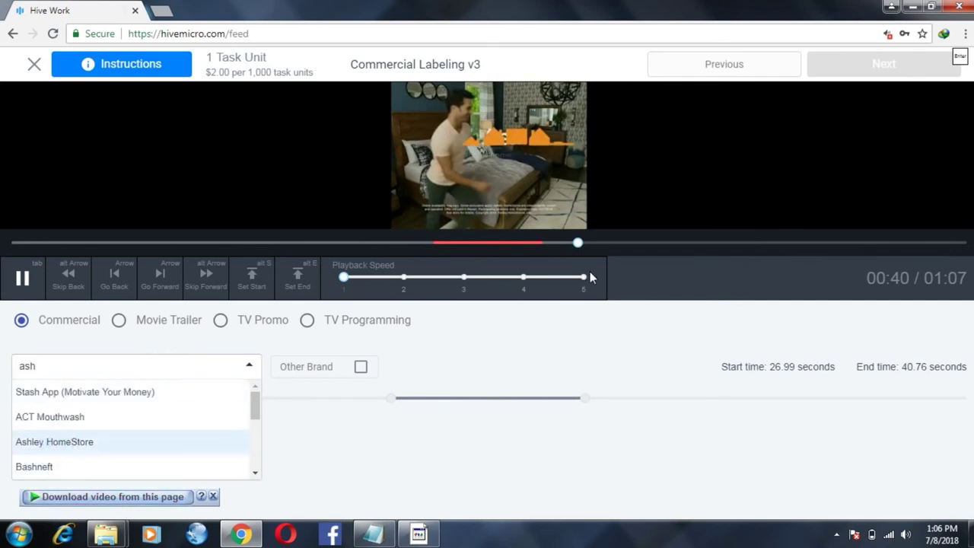
Find where the Ashley HomeStore commercial ends in the clip and set its end time to 41.50 seconds
left_click(572, 244)
left_click(631, 243)
left_click_drag(632, 243, 596, 243)
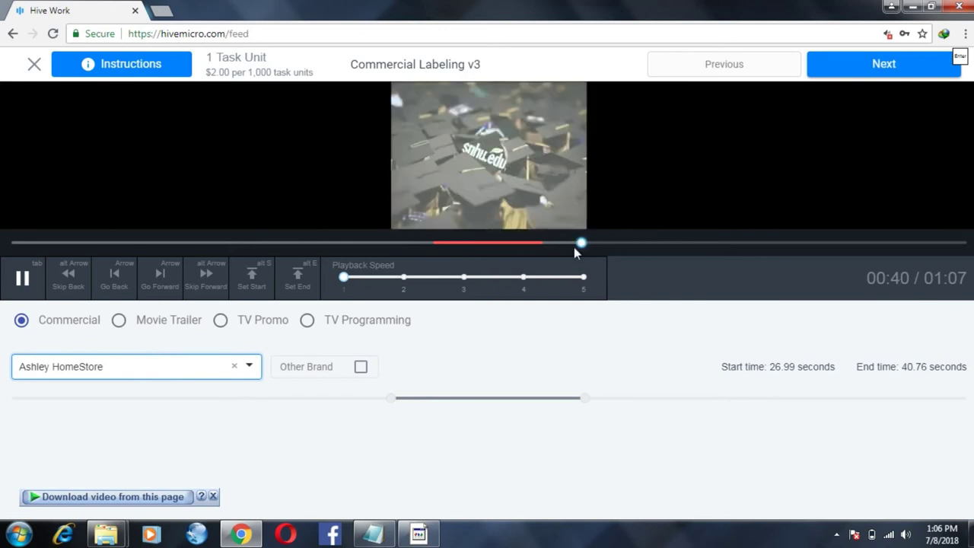
left_click(572, 246)
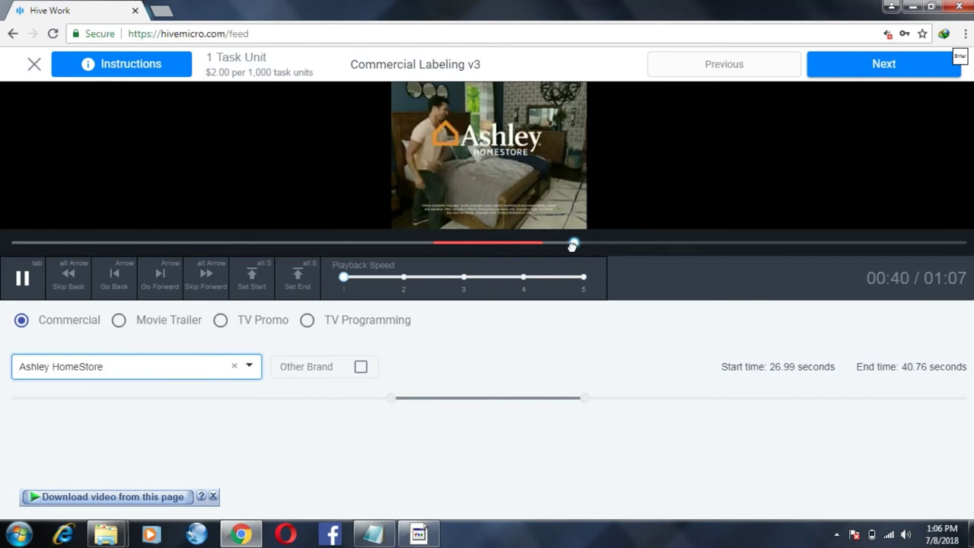
left_click(577, 244)
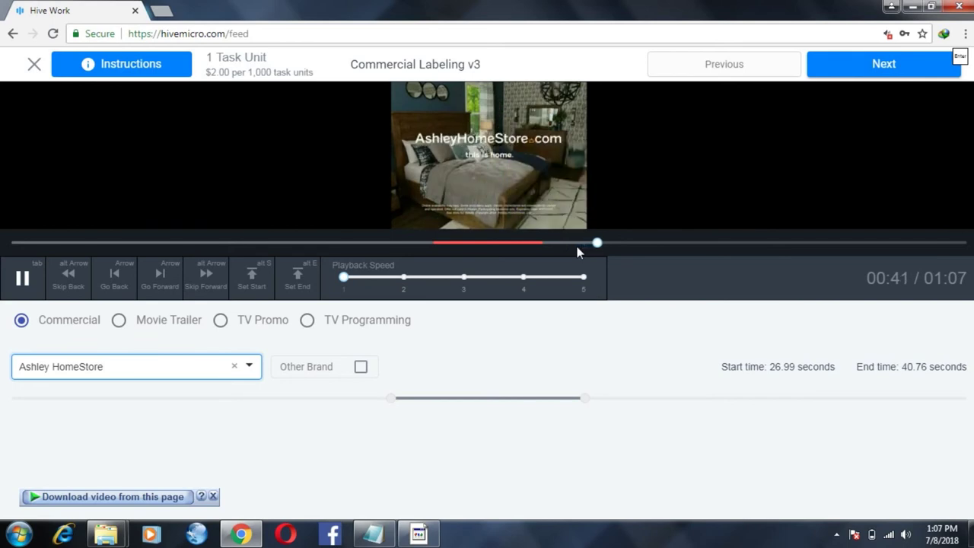
left_click(576, 243)
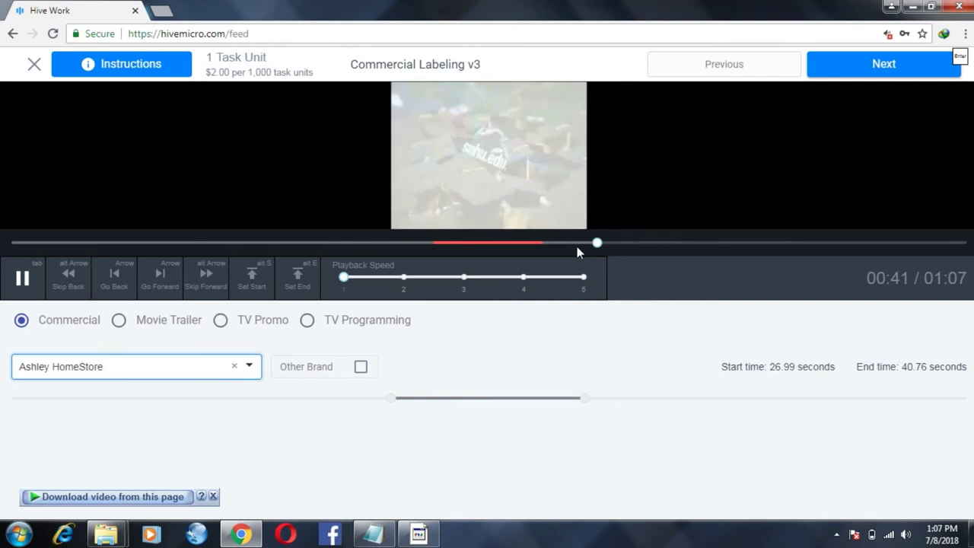
left_click_drag(584, 400, 594, 399)
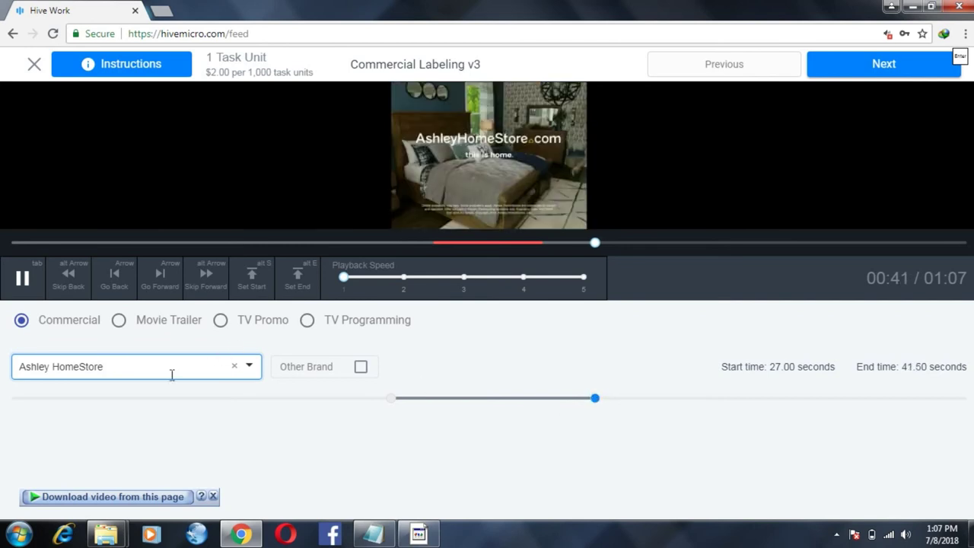
Set the Ashley HomeStore commercial's start time to 26.70 seconds
left_click(12, 401)
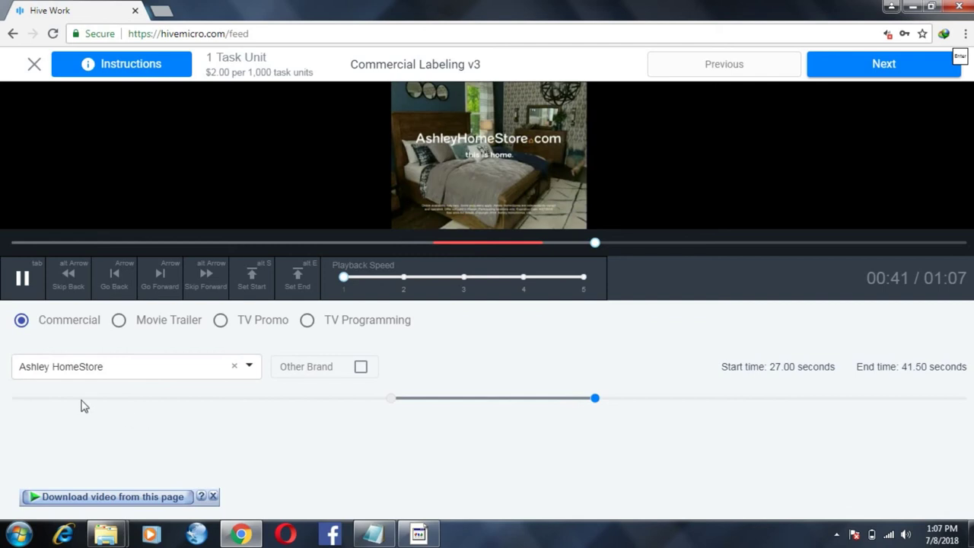
left_click_drag(54, 398, 398, 421)
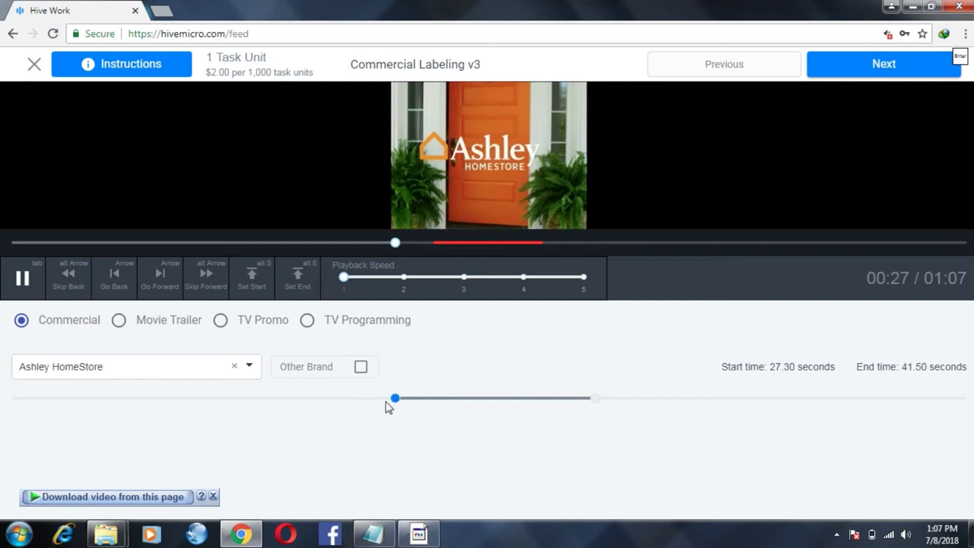
left_click_drag(392, 397, 377, 398)
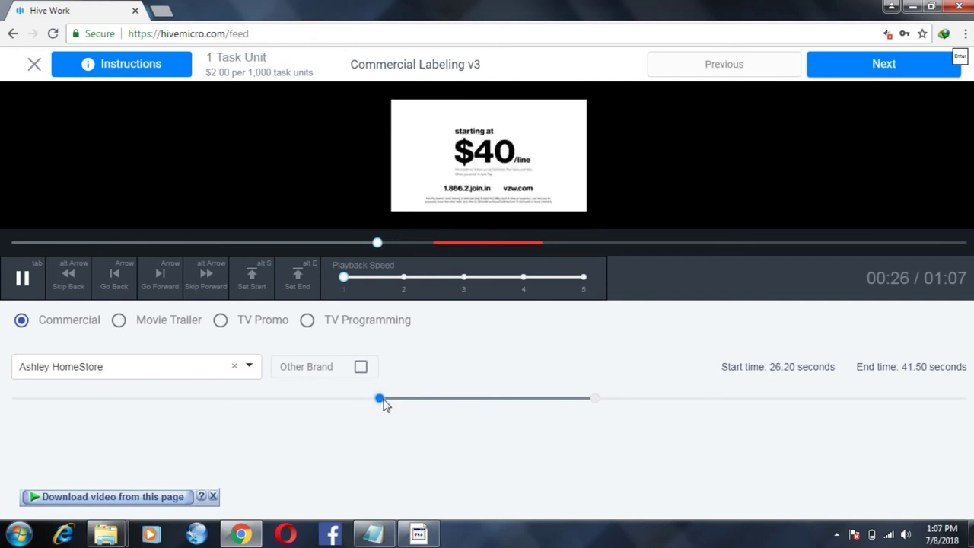
left_click_drag(383, 397, 384, 397)
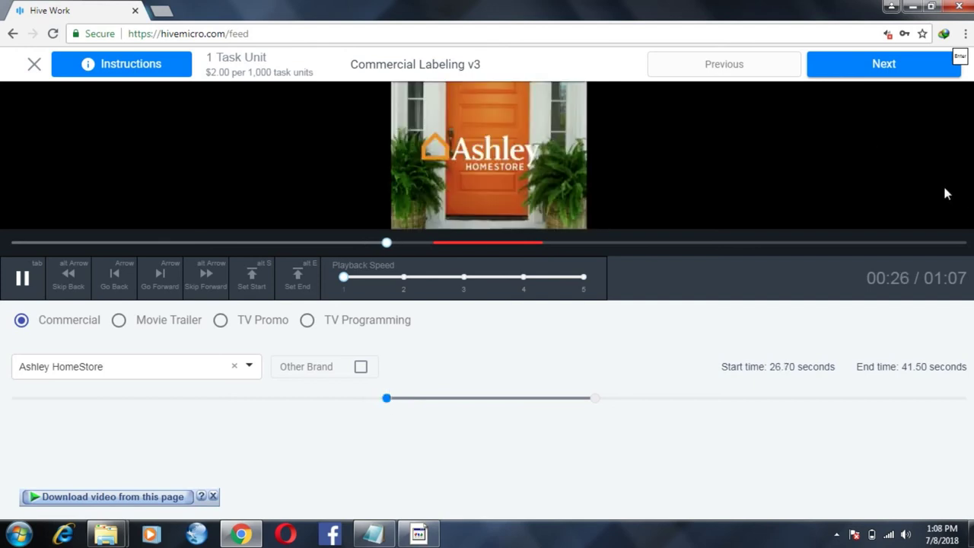
Submit the labeled clip, then leave the following task and refresh the jobs page
left_click(883, 66)
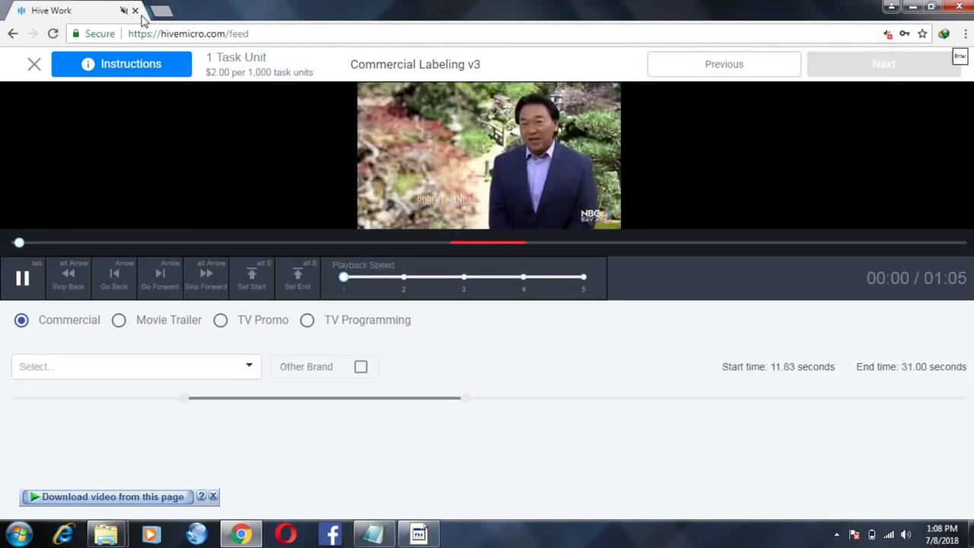
left_click(6, 35)
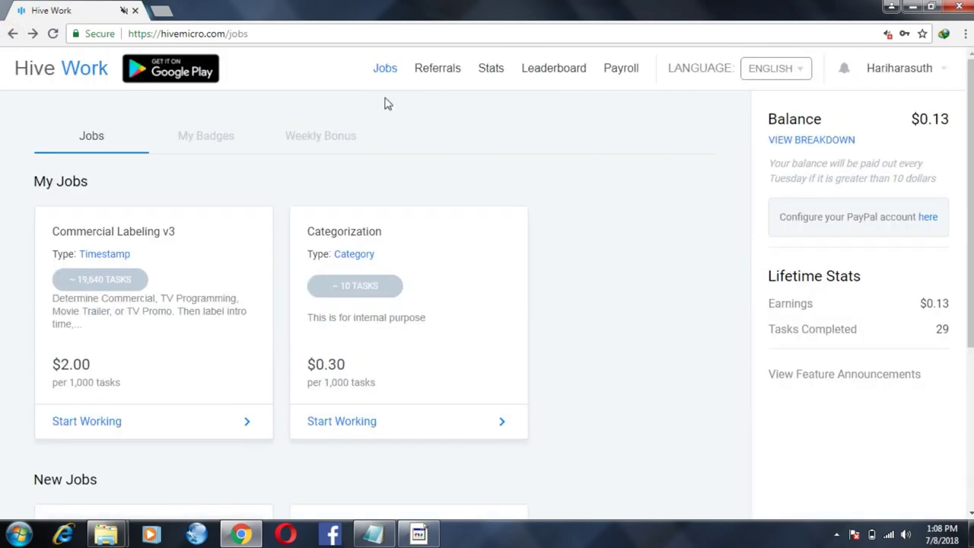
left_click(53, 33)
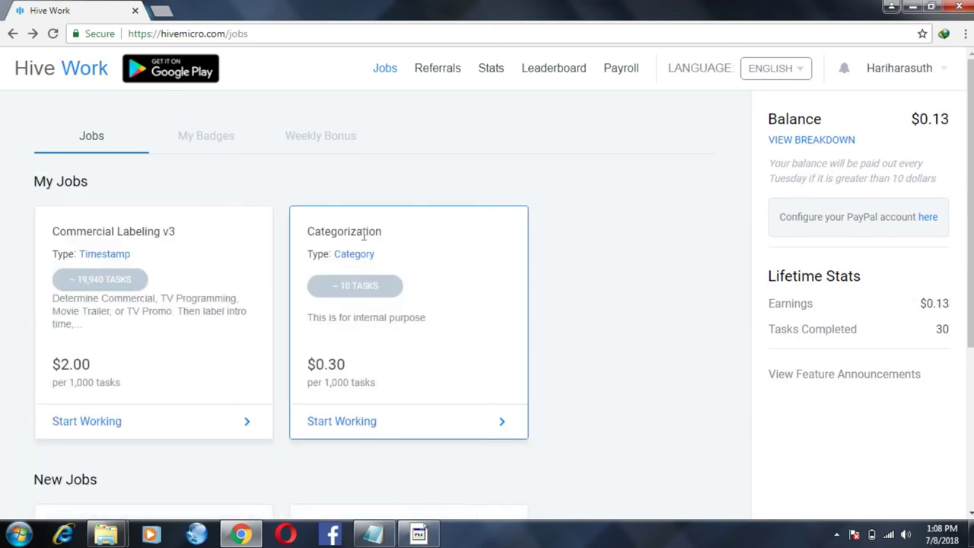
Examine the Lifetime Stats and the New Jobs list, including the badges required for the locked Logo Safari job
left_click_drag(959, 242, 959, 299)
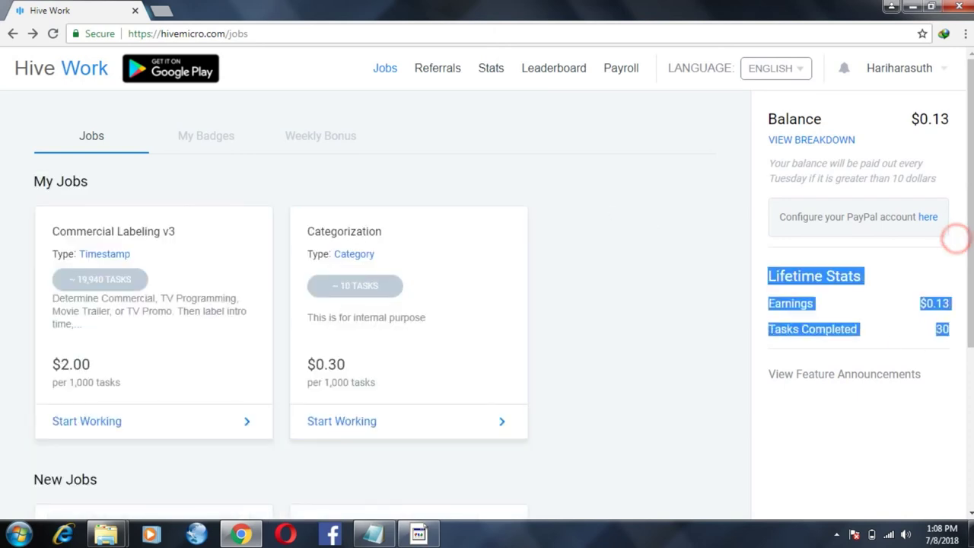
scroll(959, 300, "down", 2)
scroll(958, 394, "down", 1)
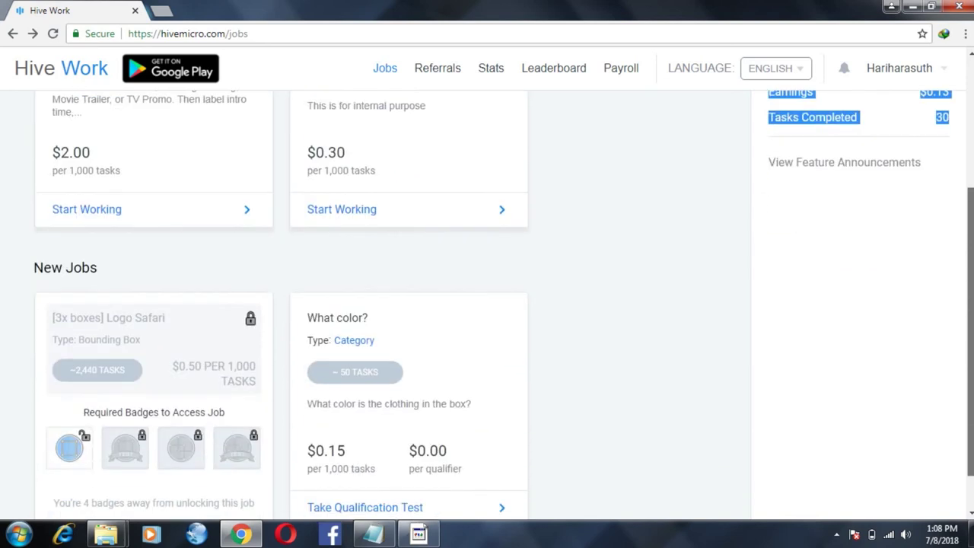
scroll(959, 393, "up", 2)
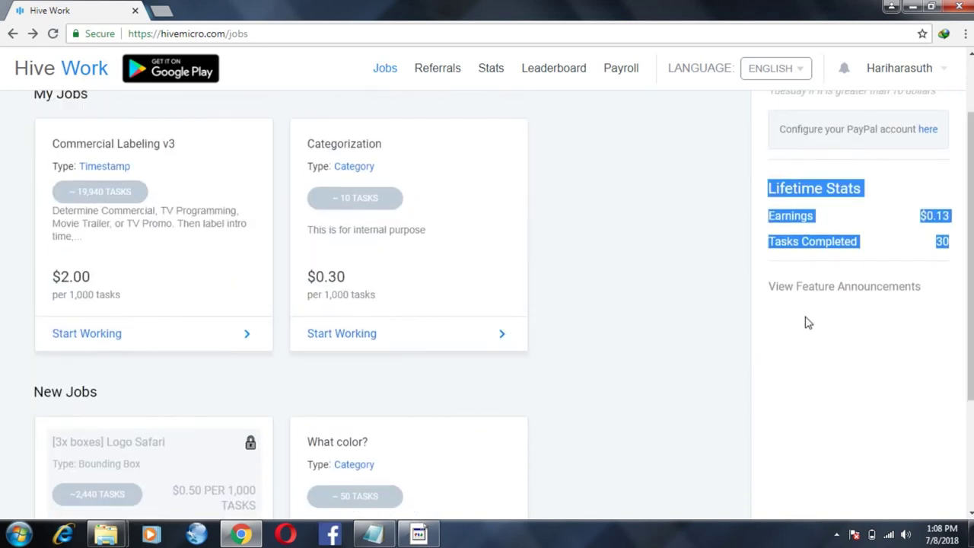
scroll(806, 321, "down", 2)
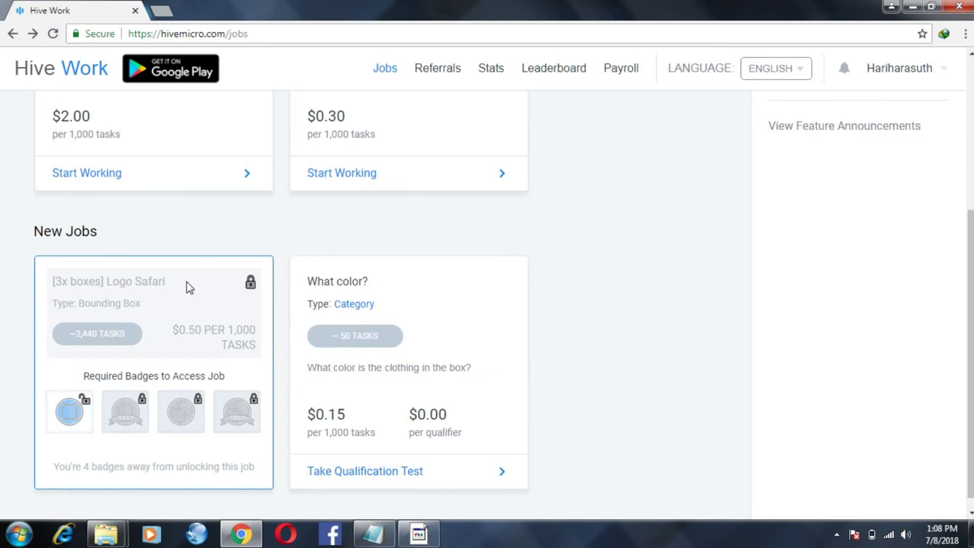
left_click(237, 312)
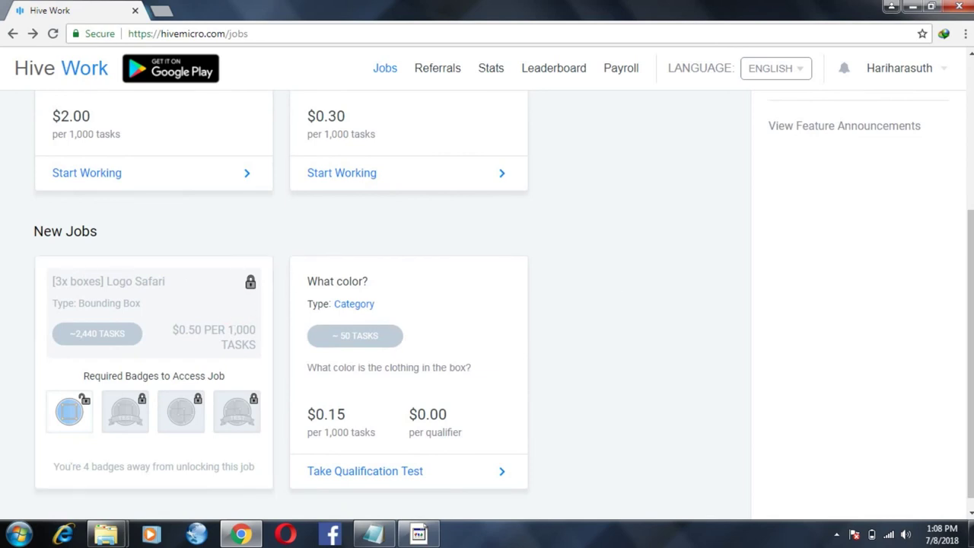
scroll(515, 140, "up", 3)
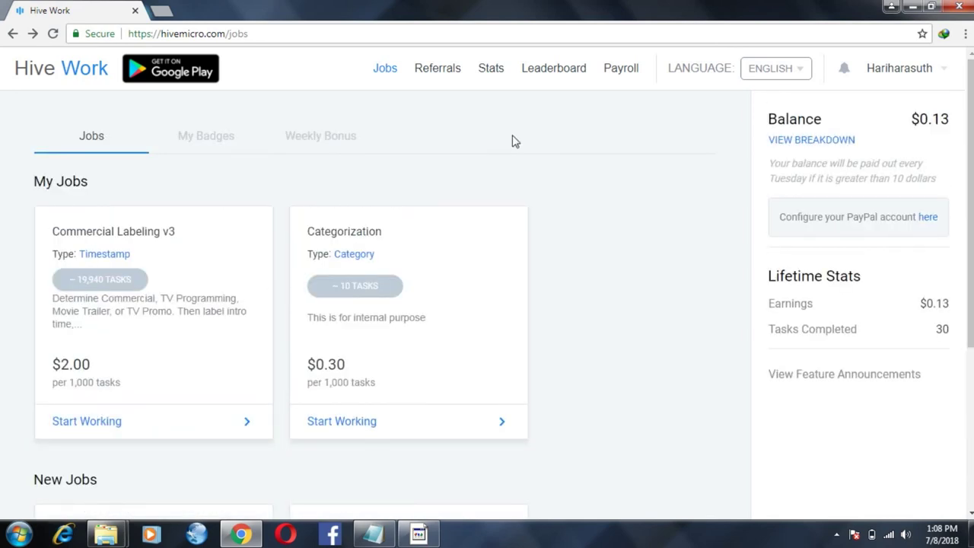
View the My Badges page with its Categorization and Annotation badges, returning to it once from the jobs page
left_click(201, 144)
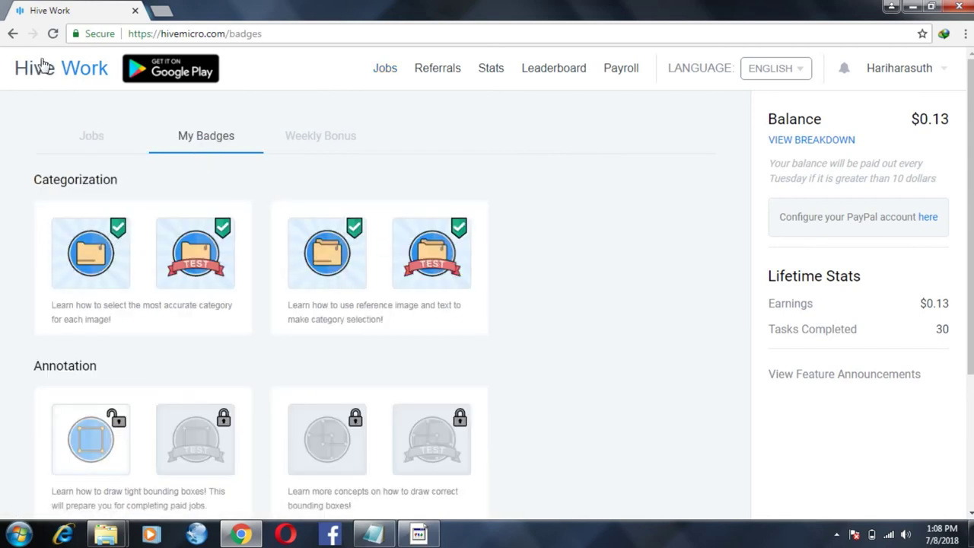
left_click(12, 35)
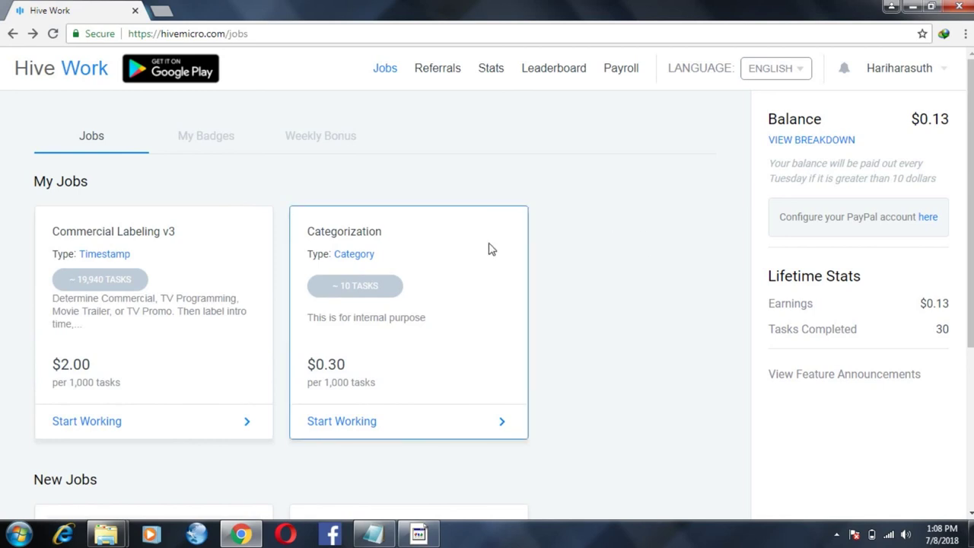
left_click(233, 146)
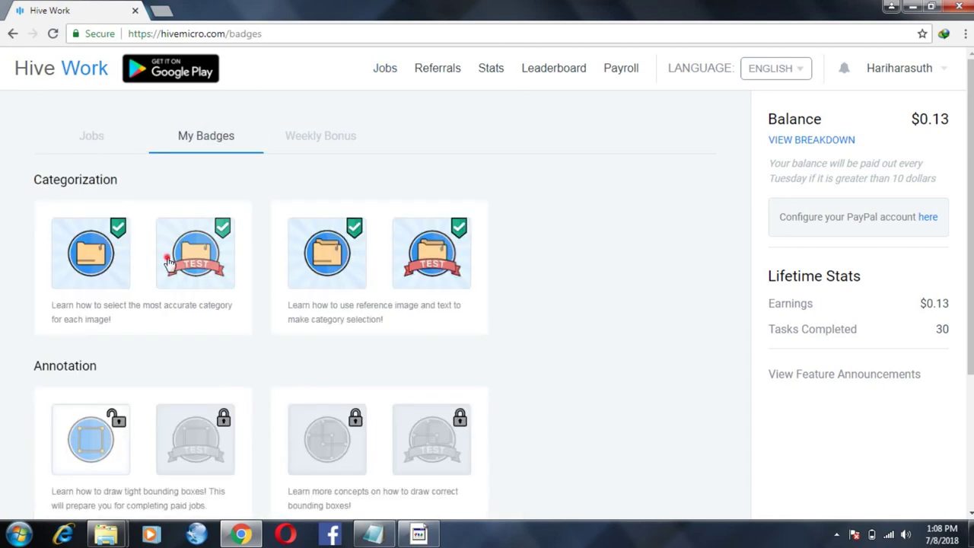
Check the pay per qualifier and prerequisite badge in Categorization Test 1's info, then look through the Categorization and Annotation badges
left_click(191, 240)
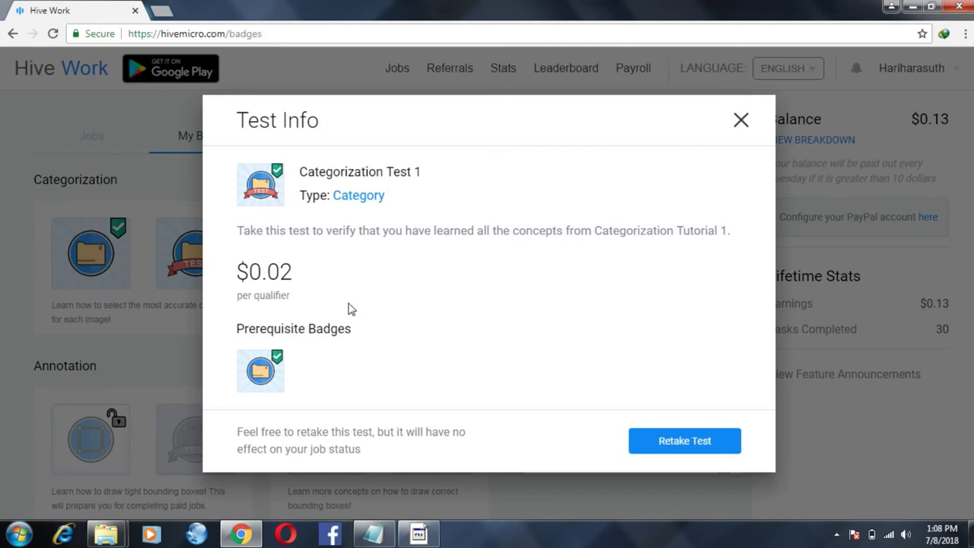
left_click_drag(247, 276, 292, 272)
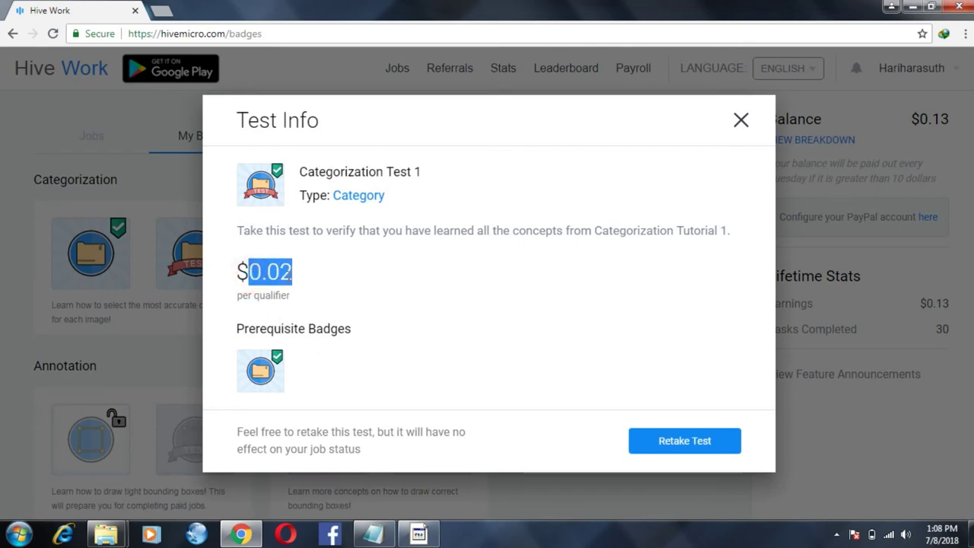
left_click(745, 120)
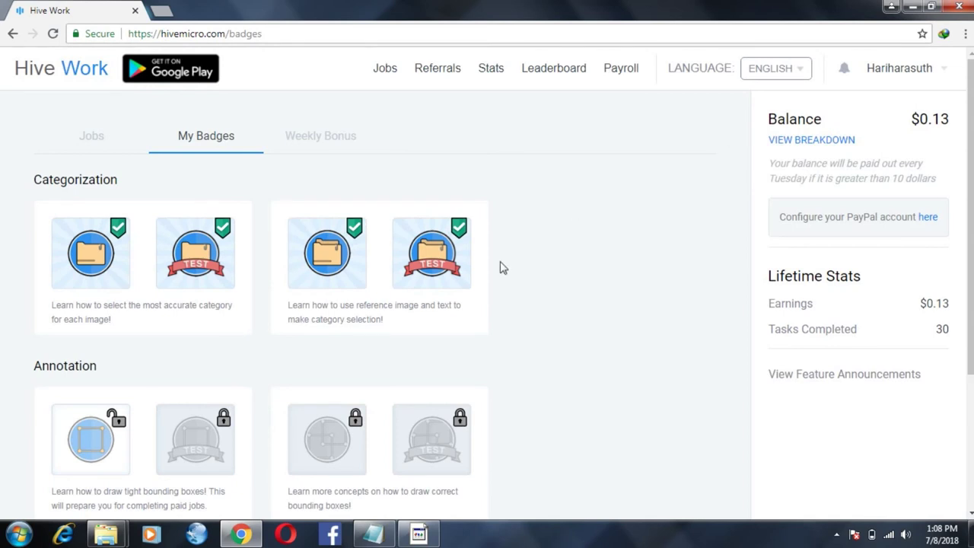
scroll(713, 343, "down", 2)
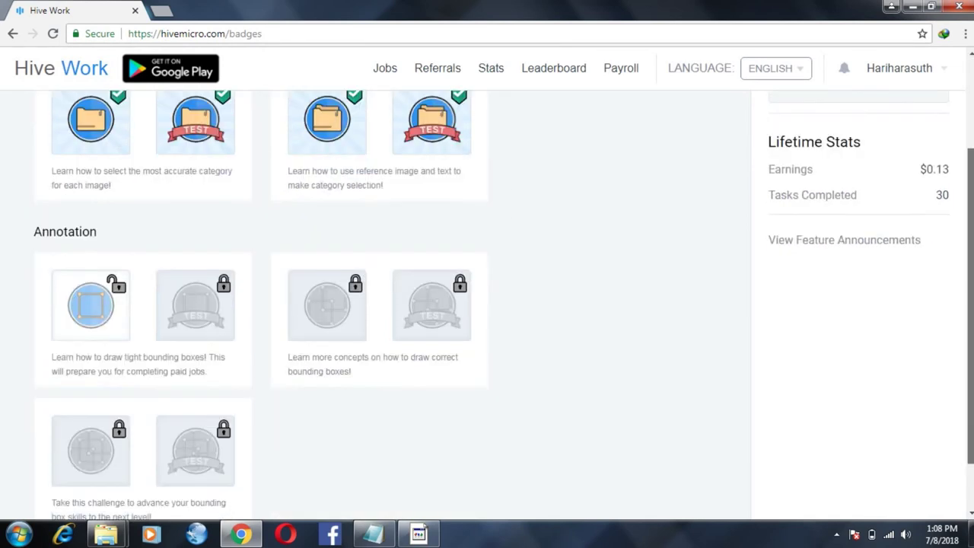
scroll(380, 304, "down", 1)
scroll(956, 357, "up", 2)
scroll(956, 358, "down", 2)
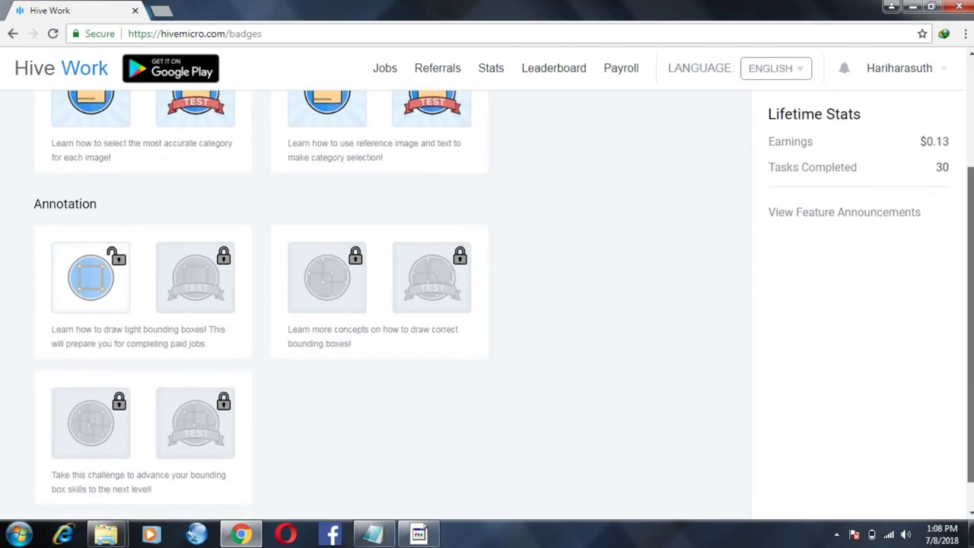
scroll(894, 346, "up", 2)
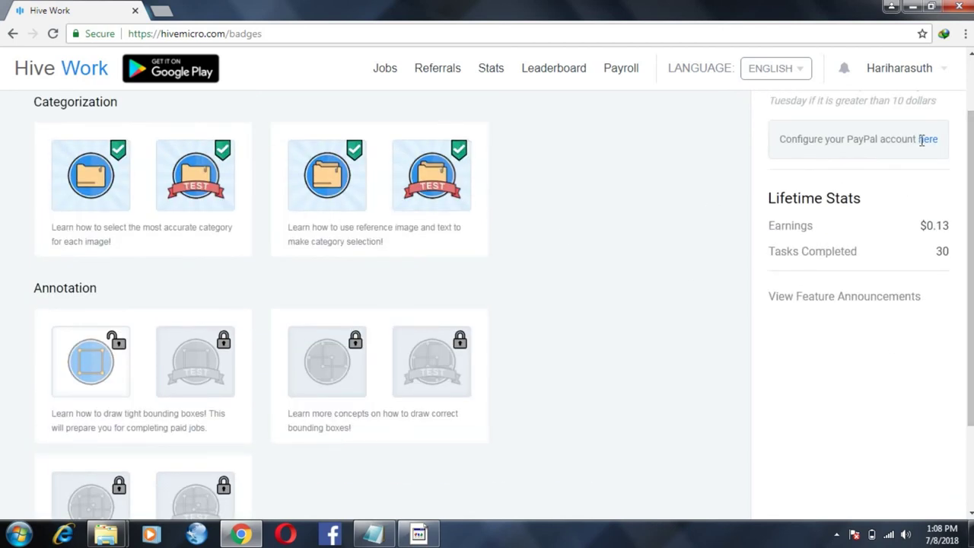
Open the PayPal account configuration and examine the Payment form's name, PayPal email and minimum payout threshold fields
left_click(928, 143)
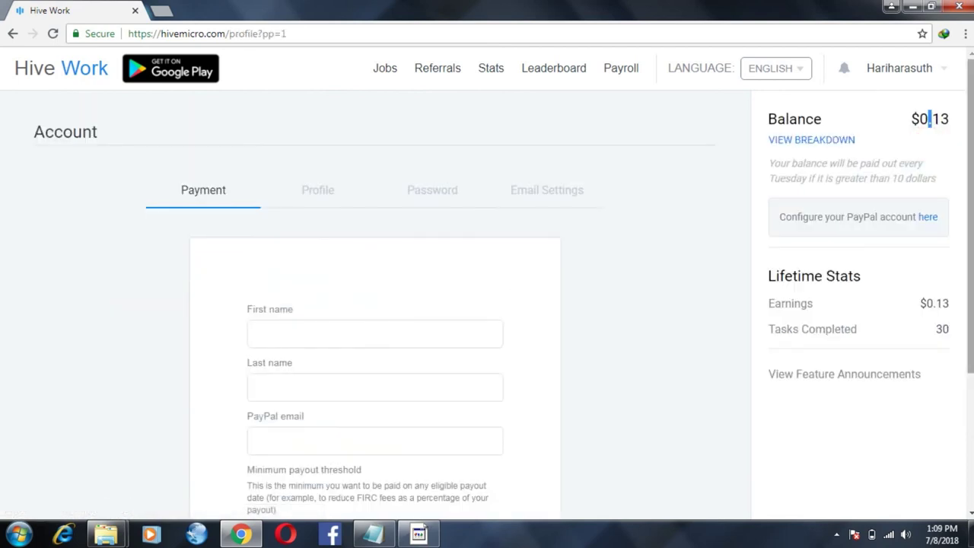
scroll(929, 147, "down", 3)
scroll(929, 147, "up", 1)
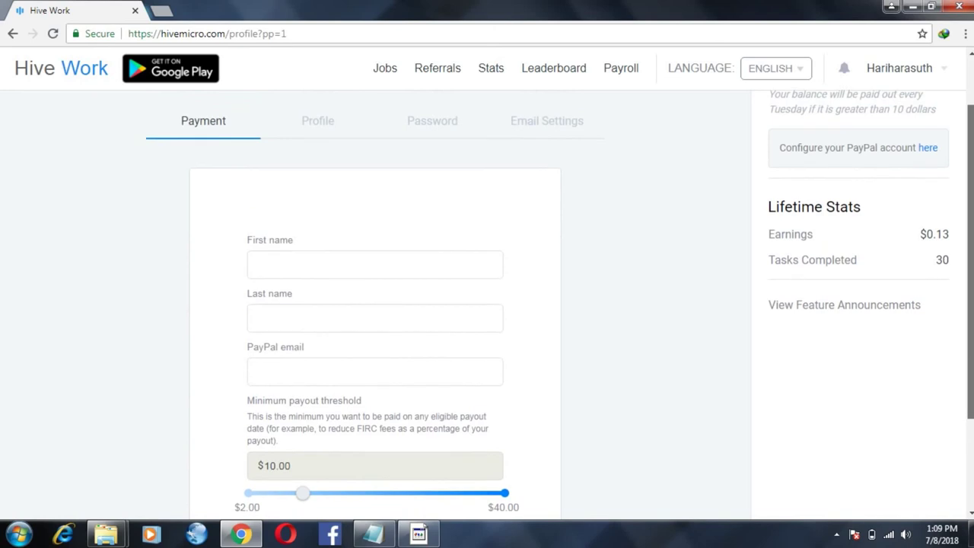
scroll(481, 271, "down", 1)
left_click(352, 275)
left_click(360, 346)
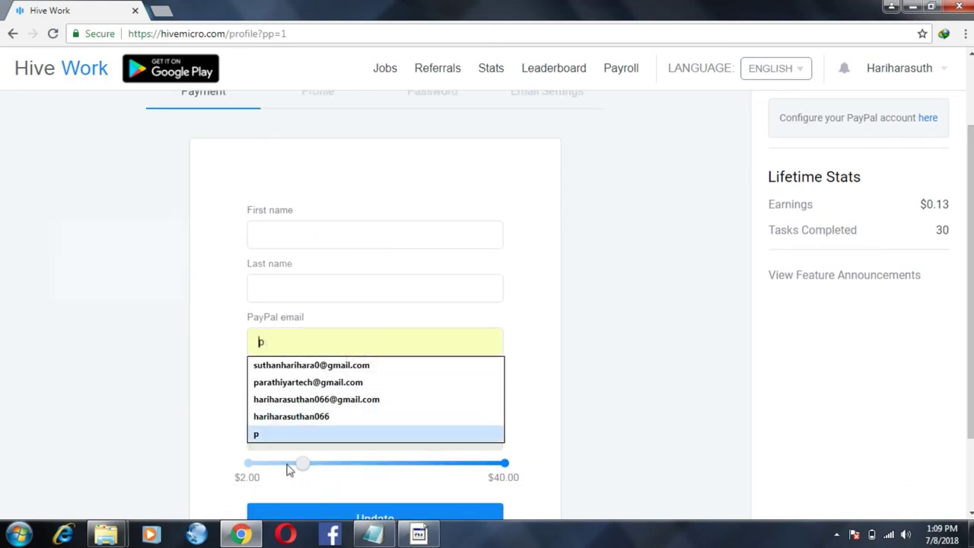
left_click(354, 274)
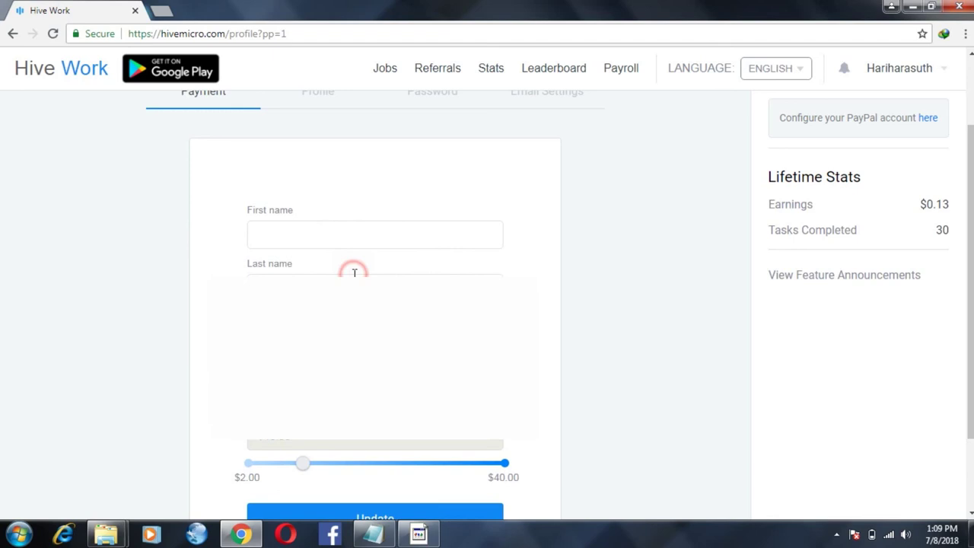